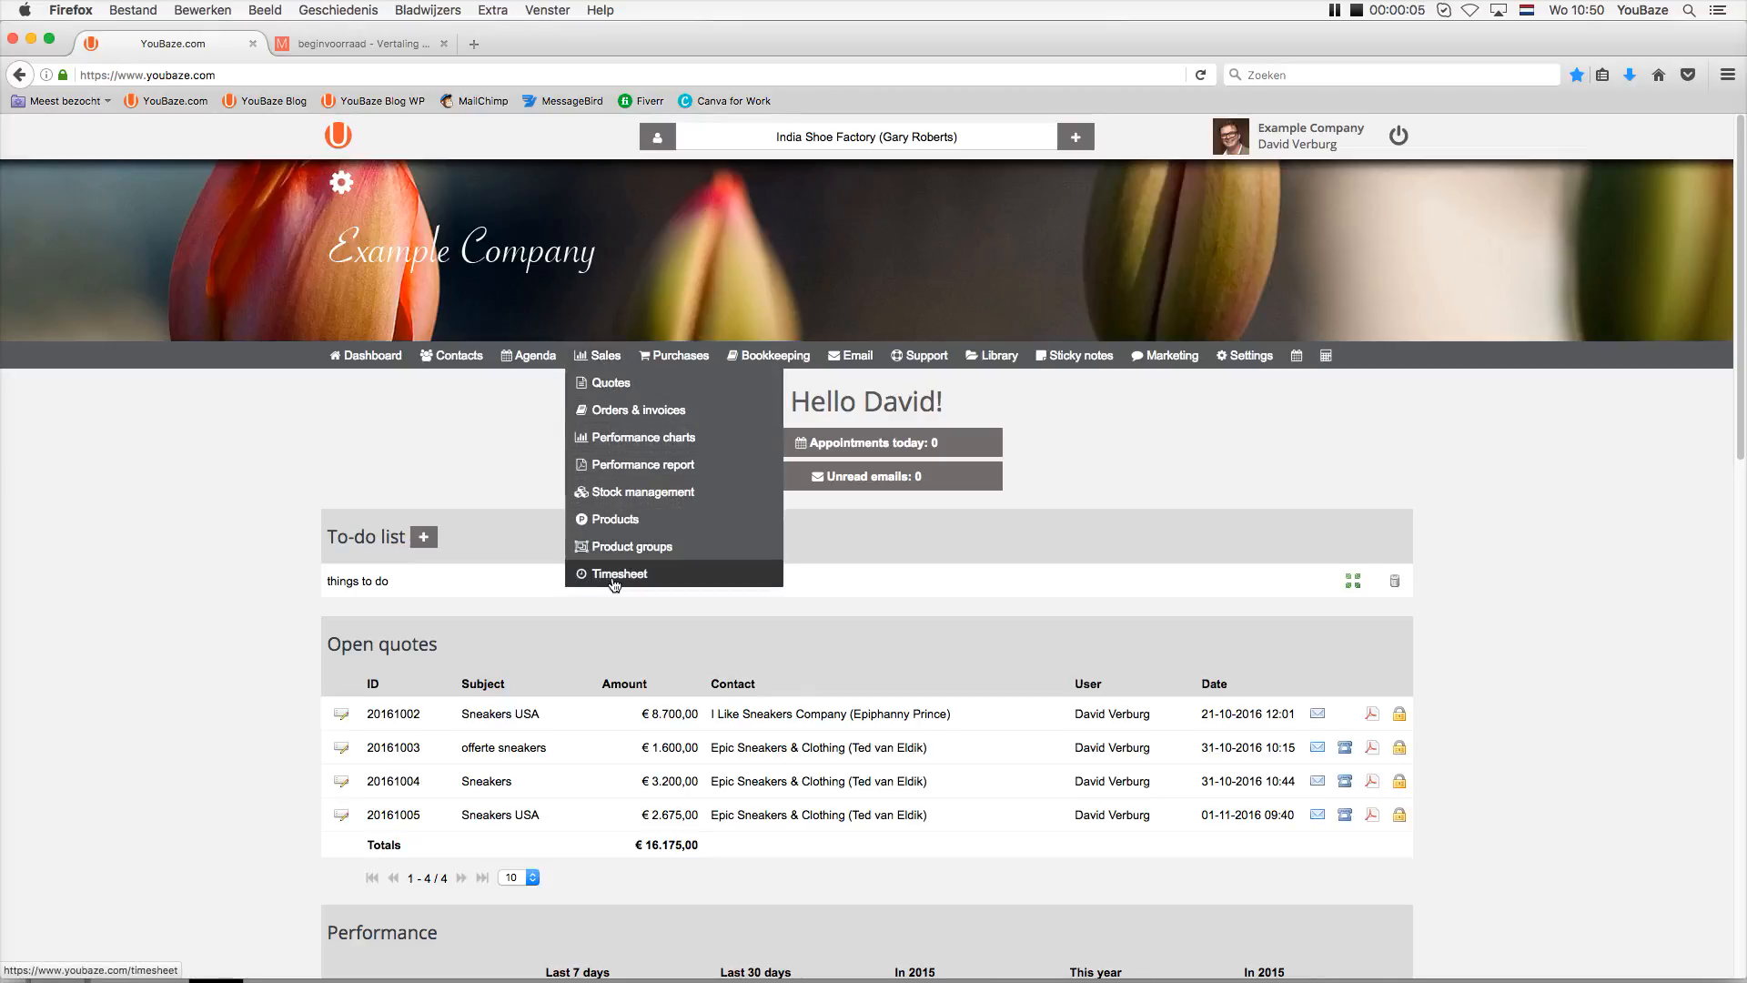
View the Timesheet page, and search the settings for "users" to open the Manage users page.
left_click(615, 574)
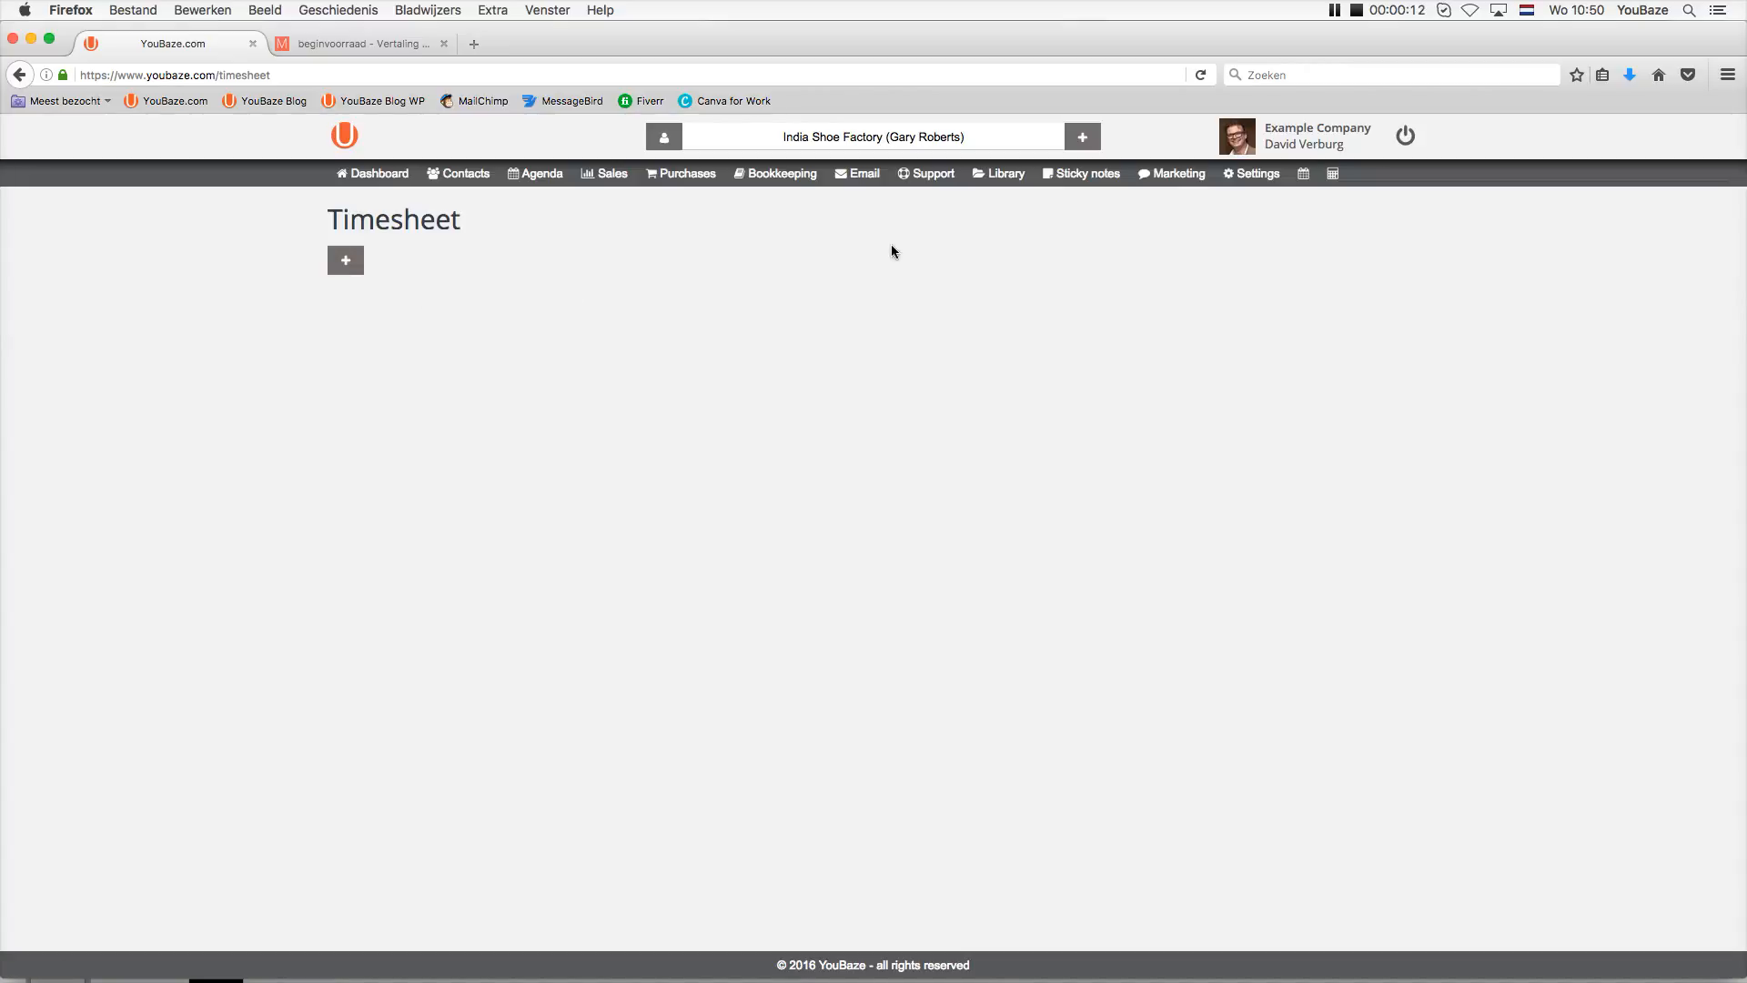
left_click(1253, 173)
left_click(1255, 202)
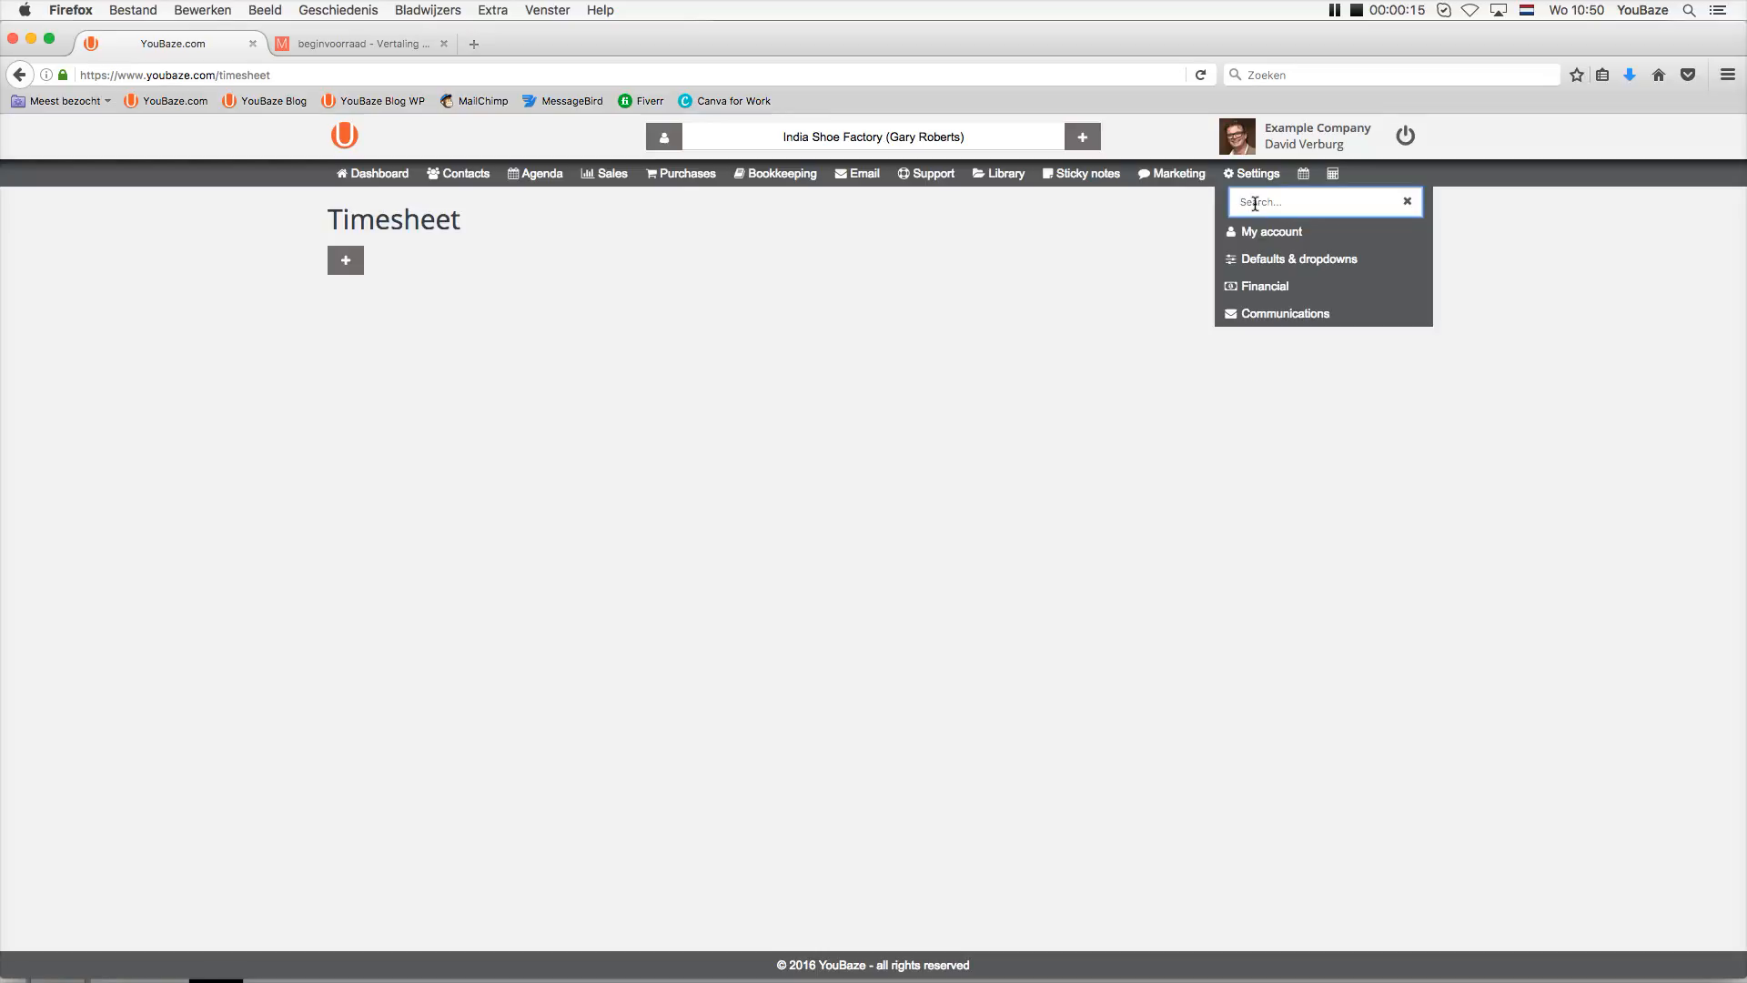
type("gebrui")
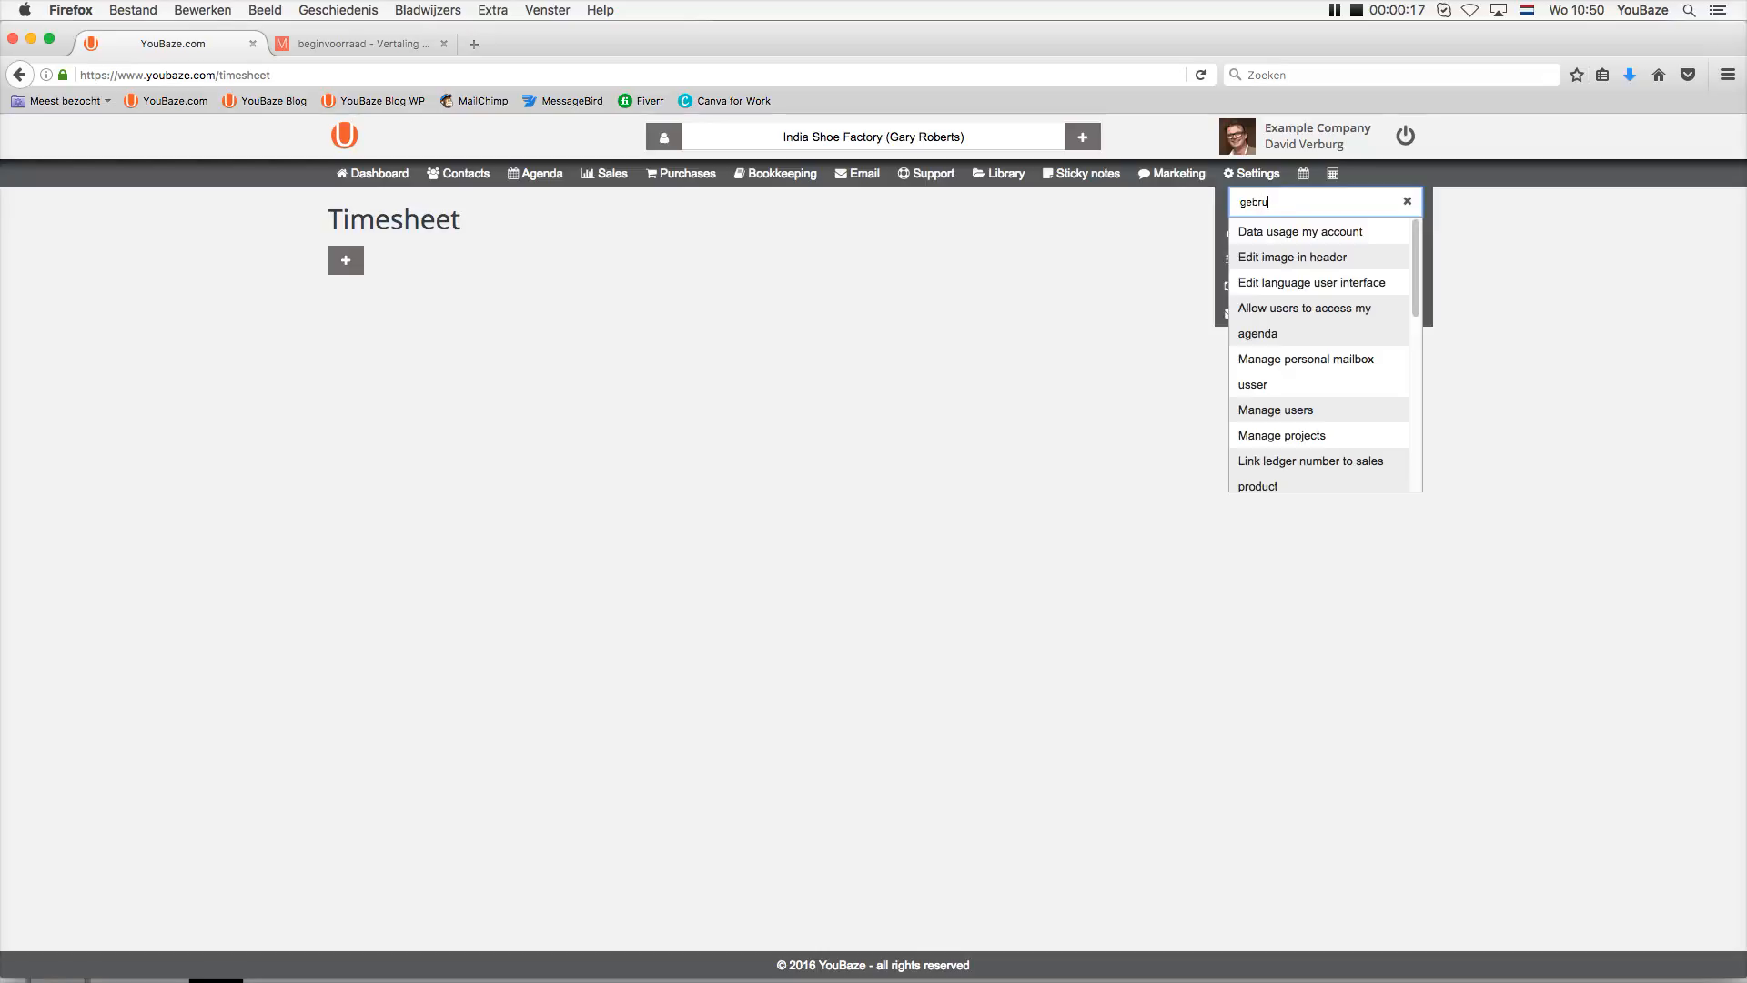
key("super+a")
type("users")
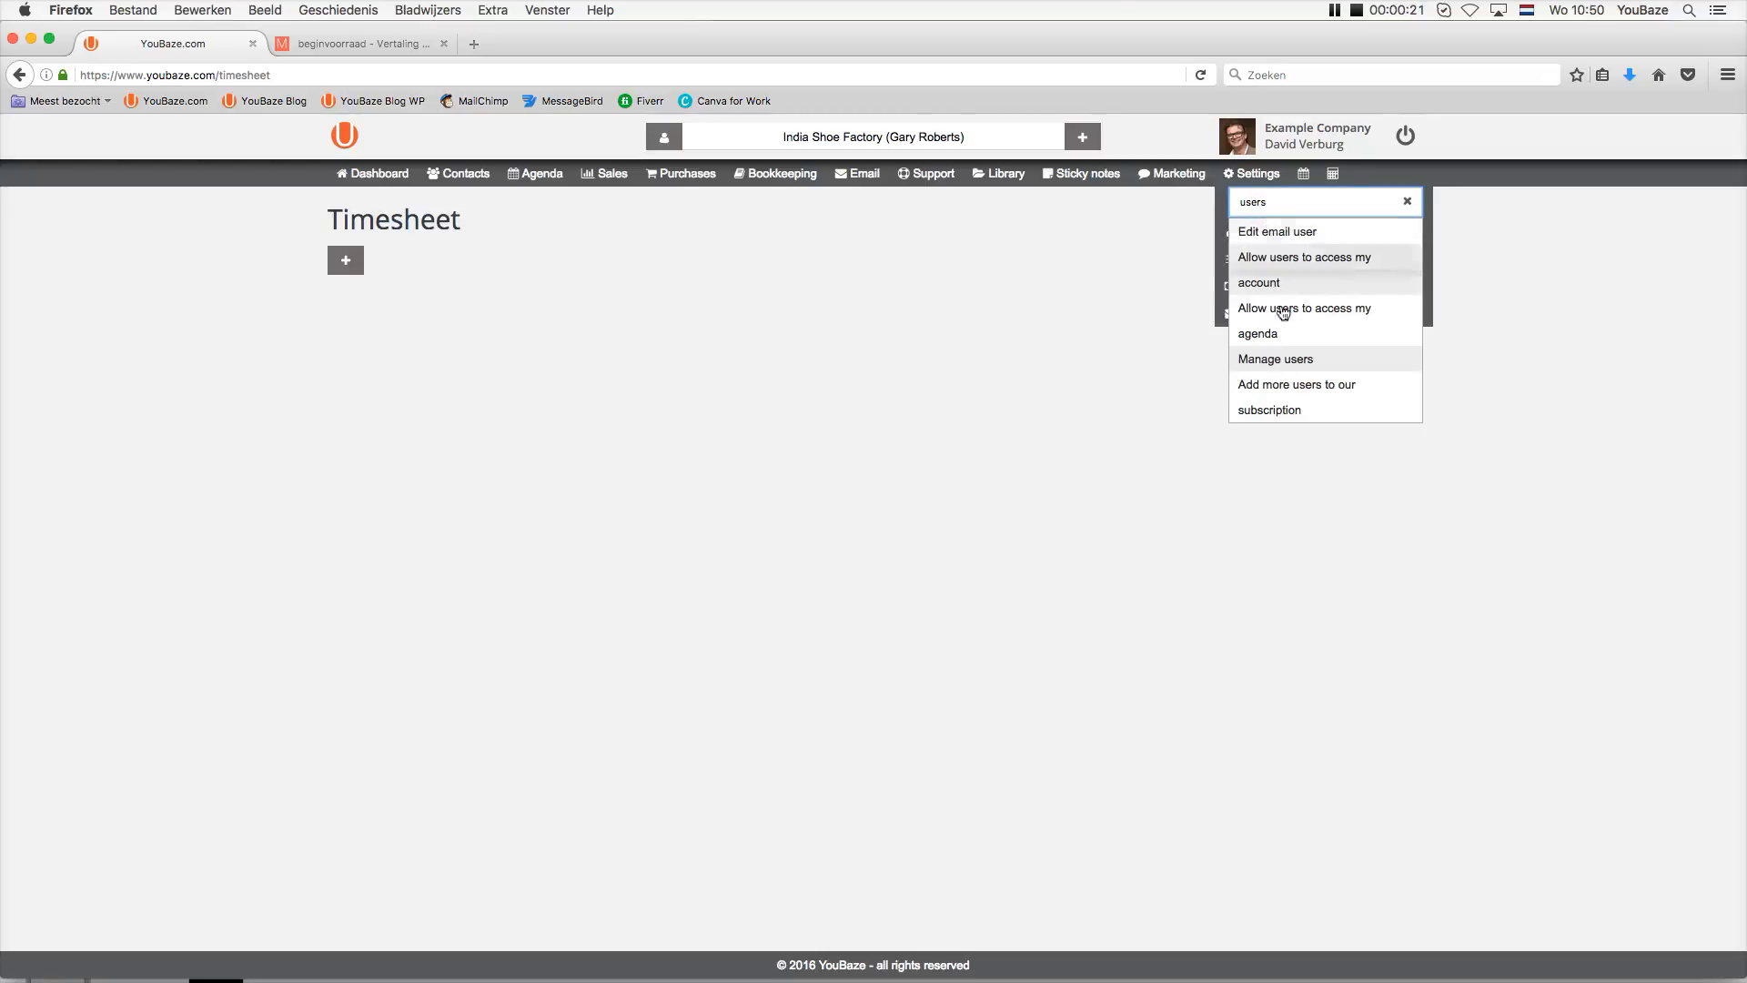
left_click(1272, 358)
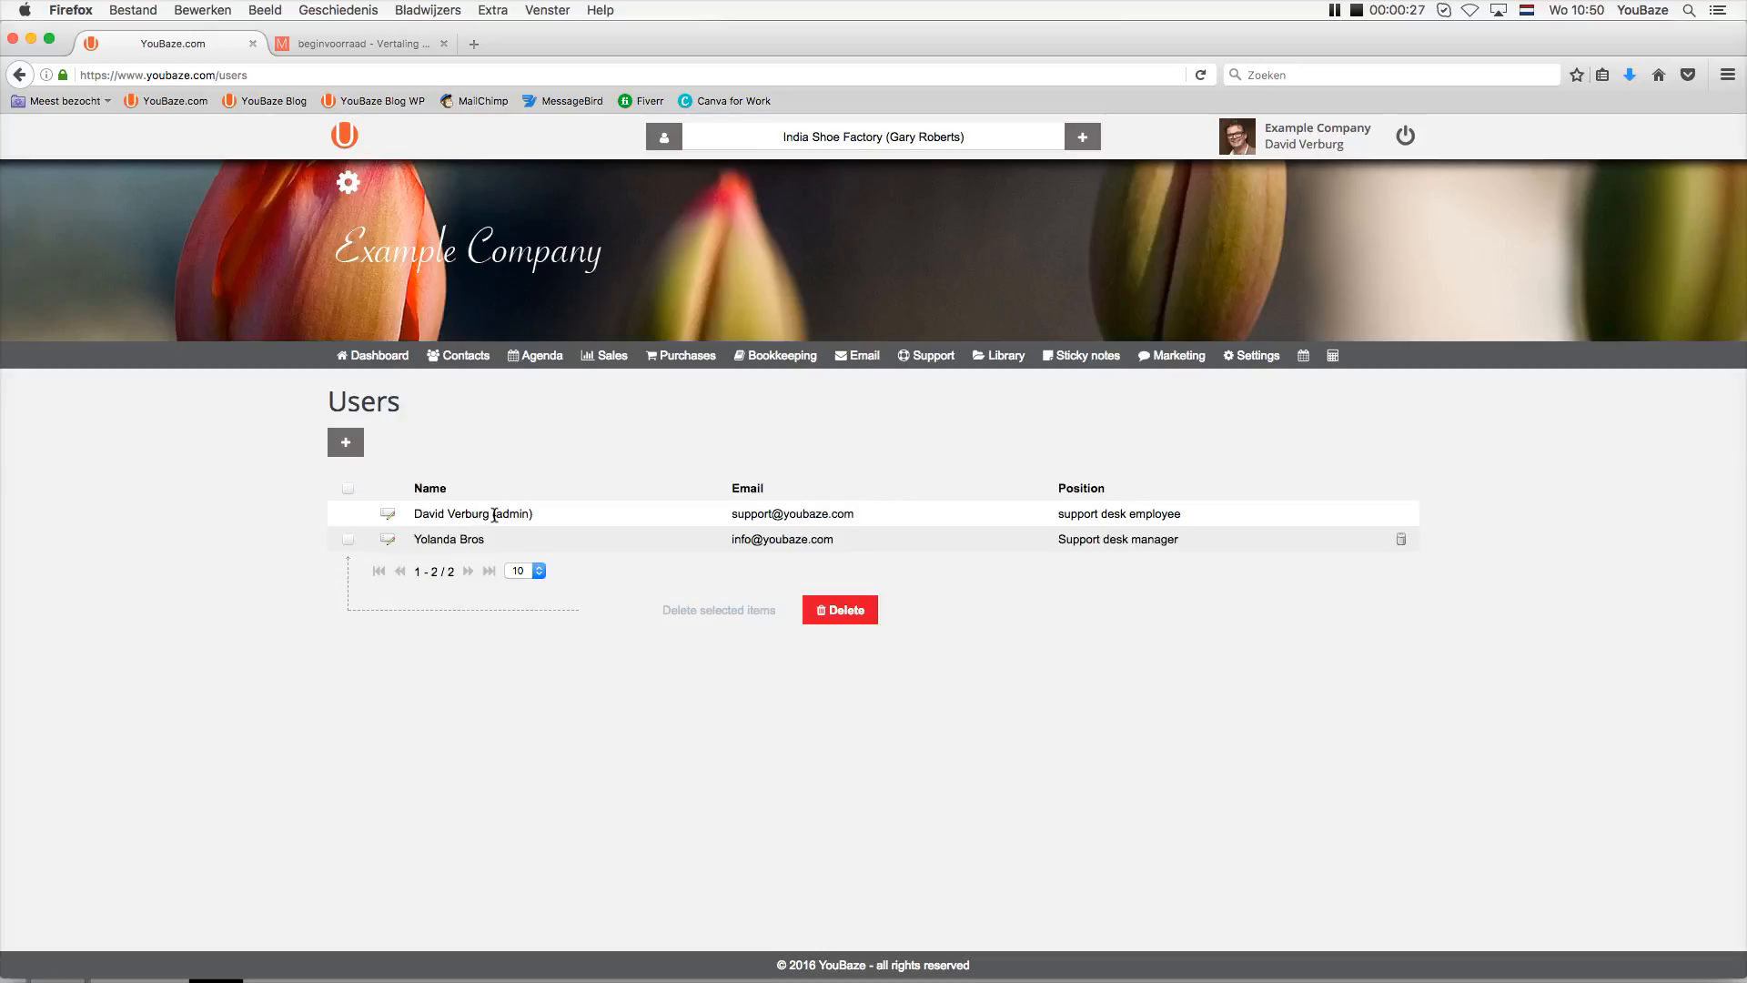
Grant the Support desk manager user the Timesheets and Manage all timesheets permissions and save the user.
left_click_drag(494, 515, 528, 519)
left_click(388, 544)
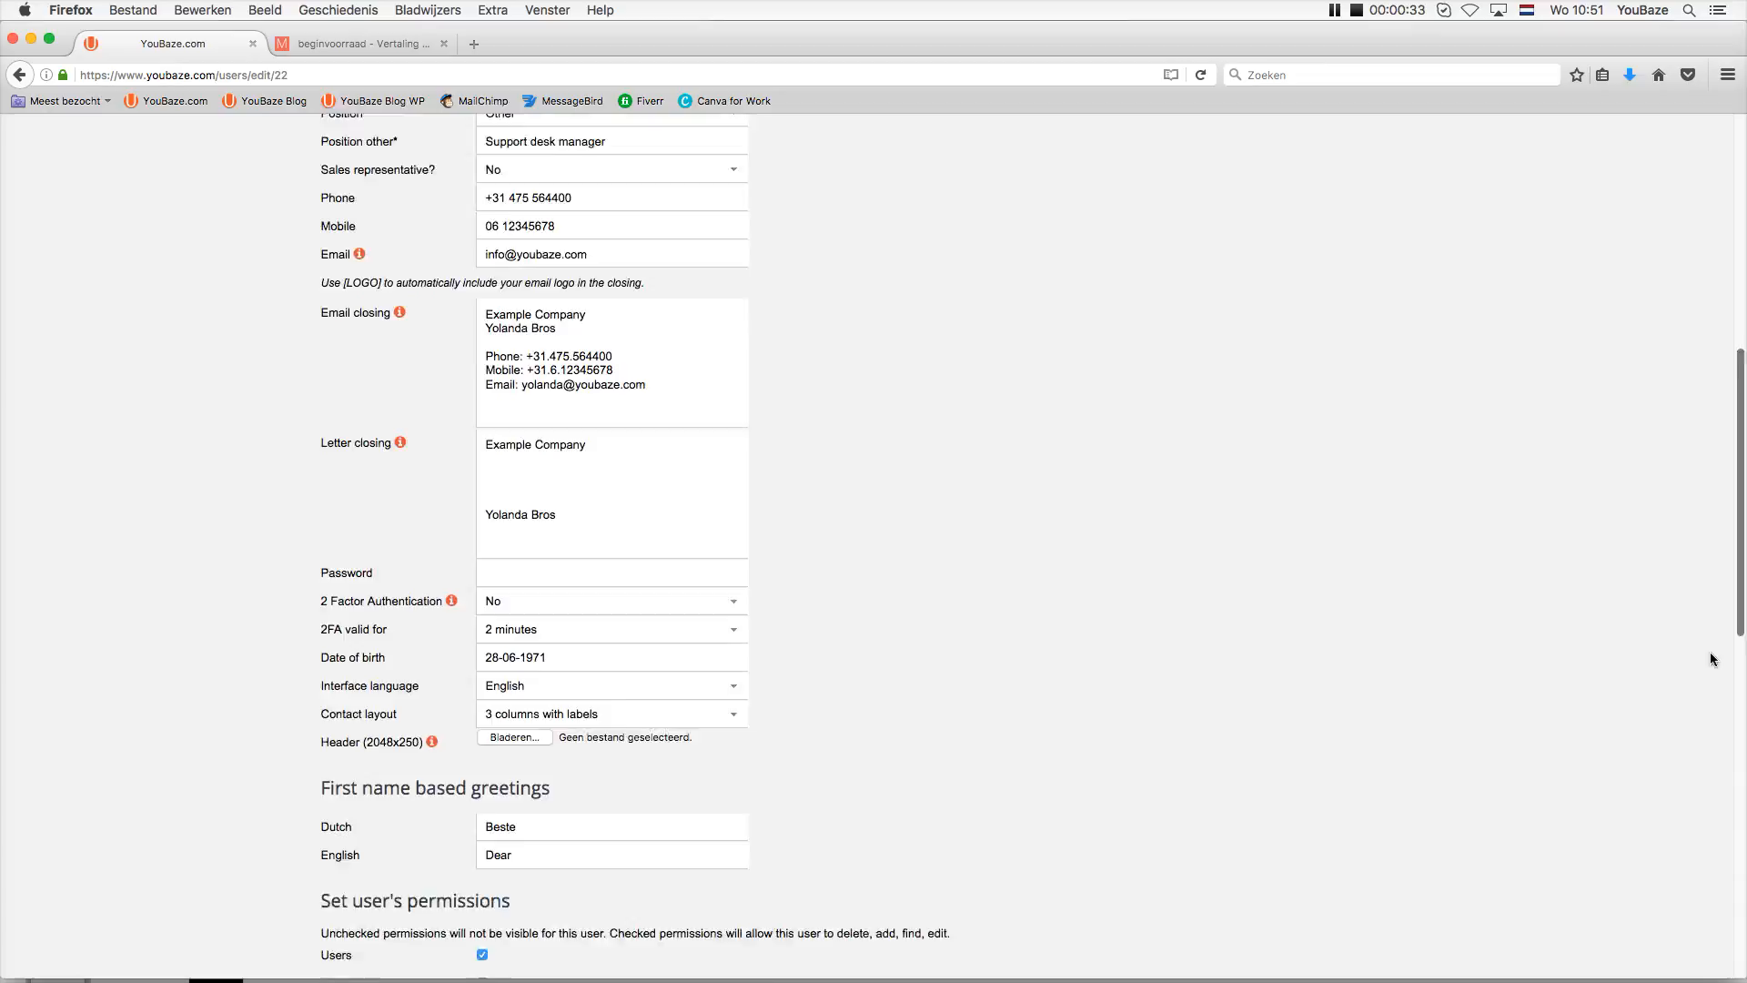
scroll(1705, 655, "down", 6)
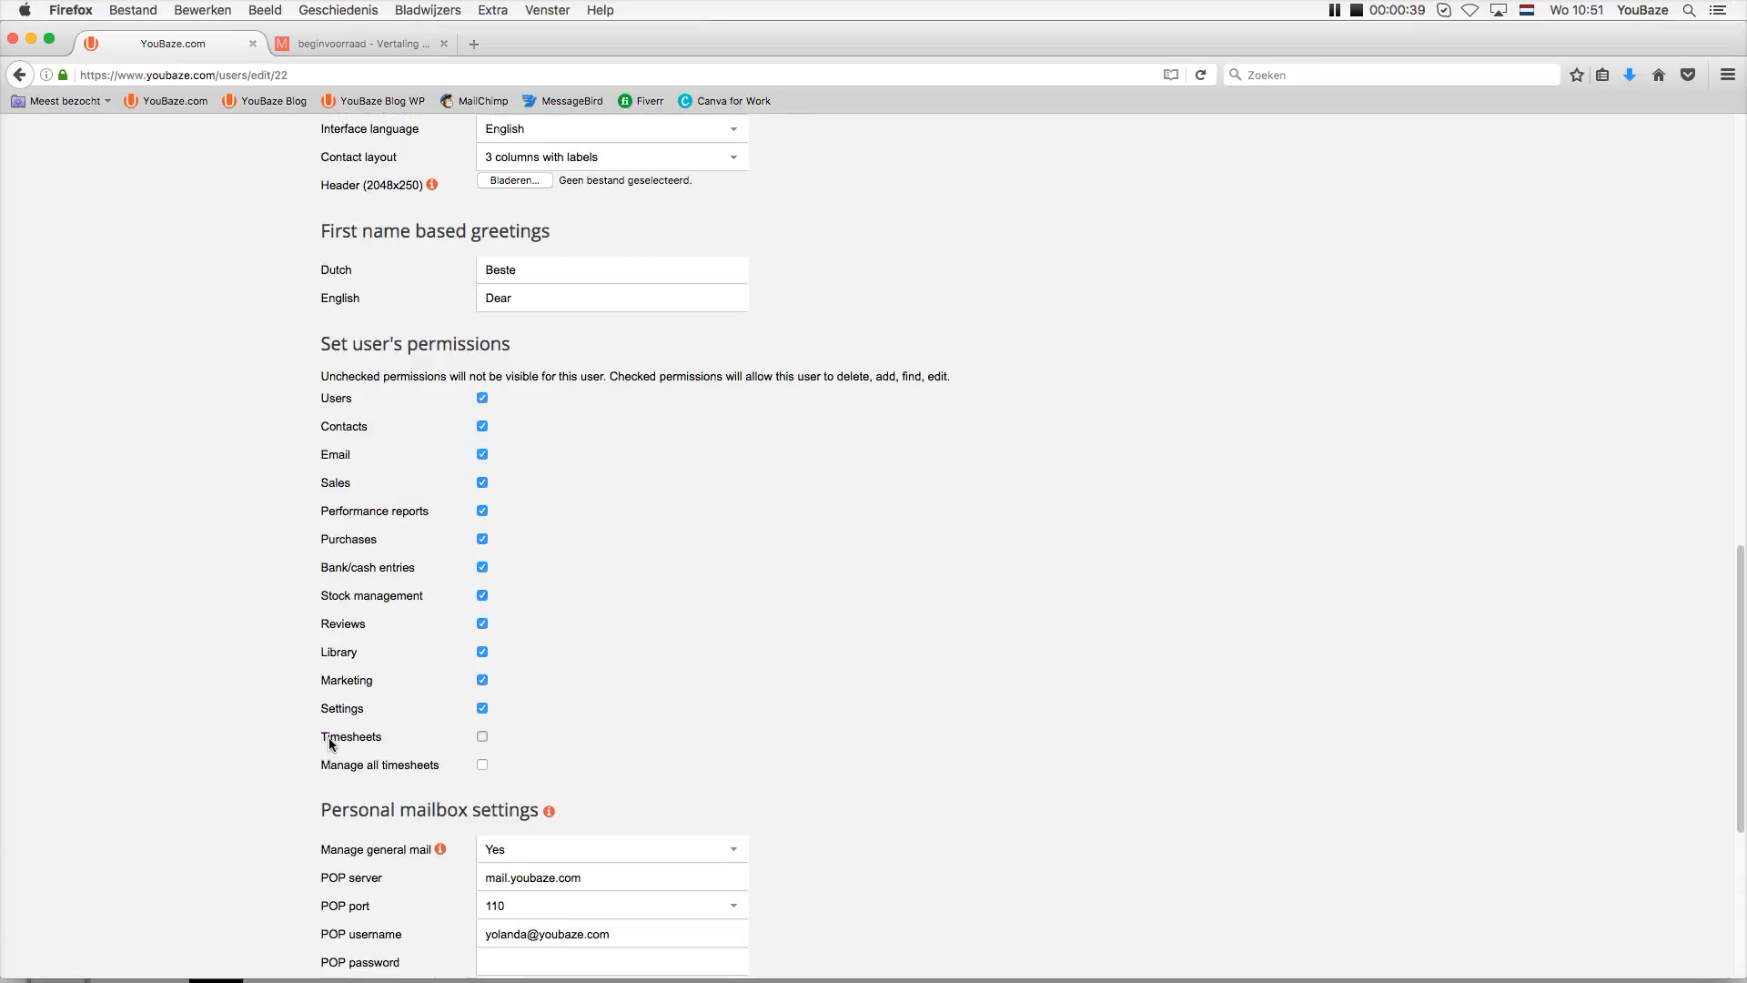
left_click_drag(330, 739, 378, 744)
left_click(482, 737)
left_click_drag(323, 766, 441, 775)
left_click(482, 765)
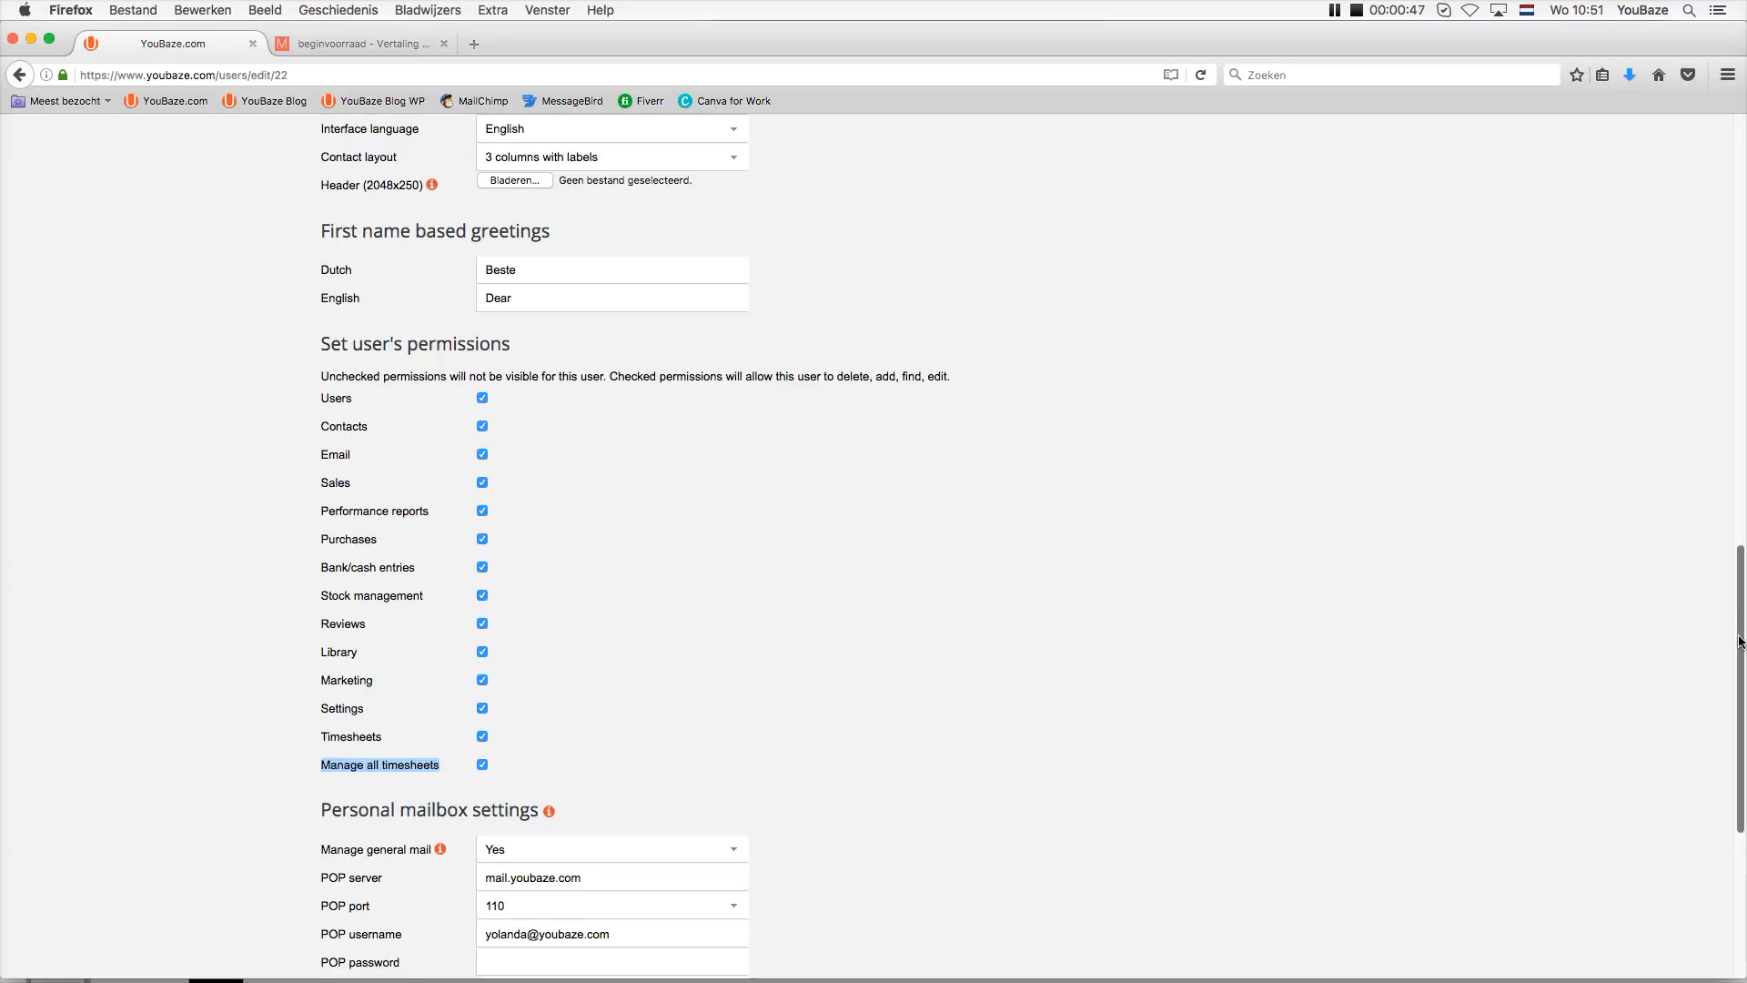
left_click_drag(1740, 644, 1704, 276)
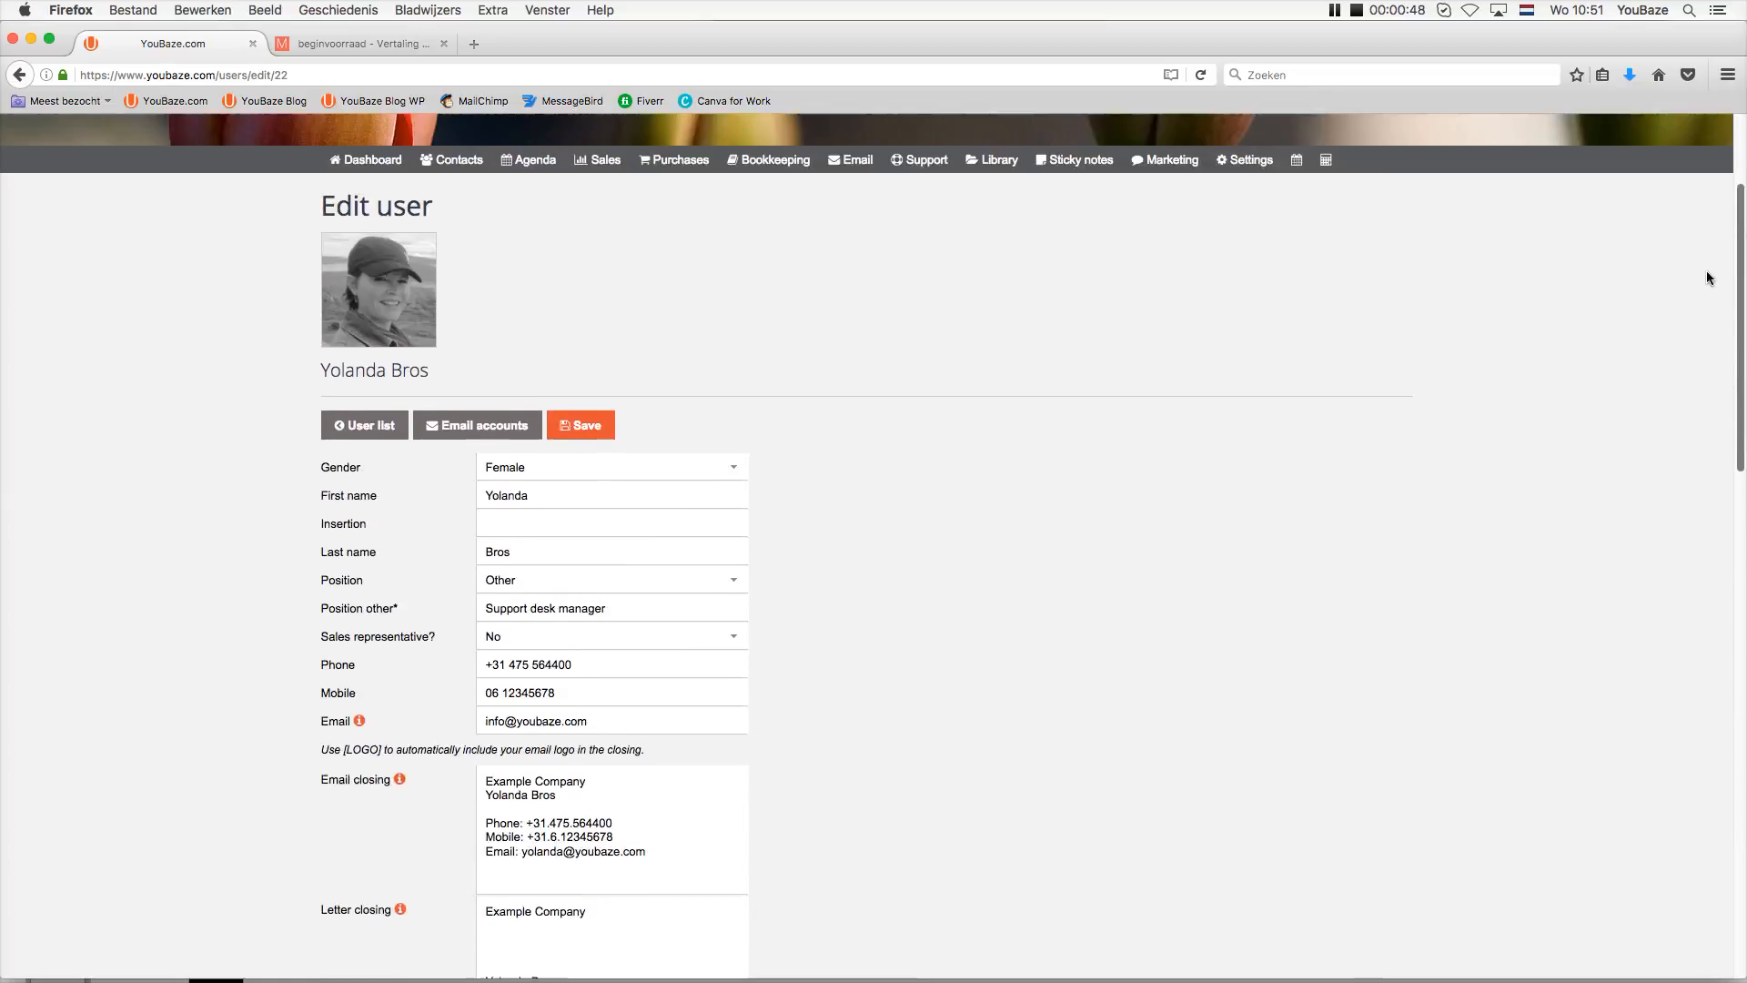
left_click(583, 446)
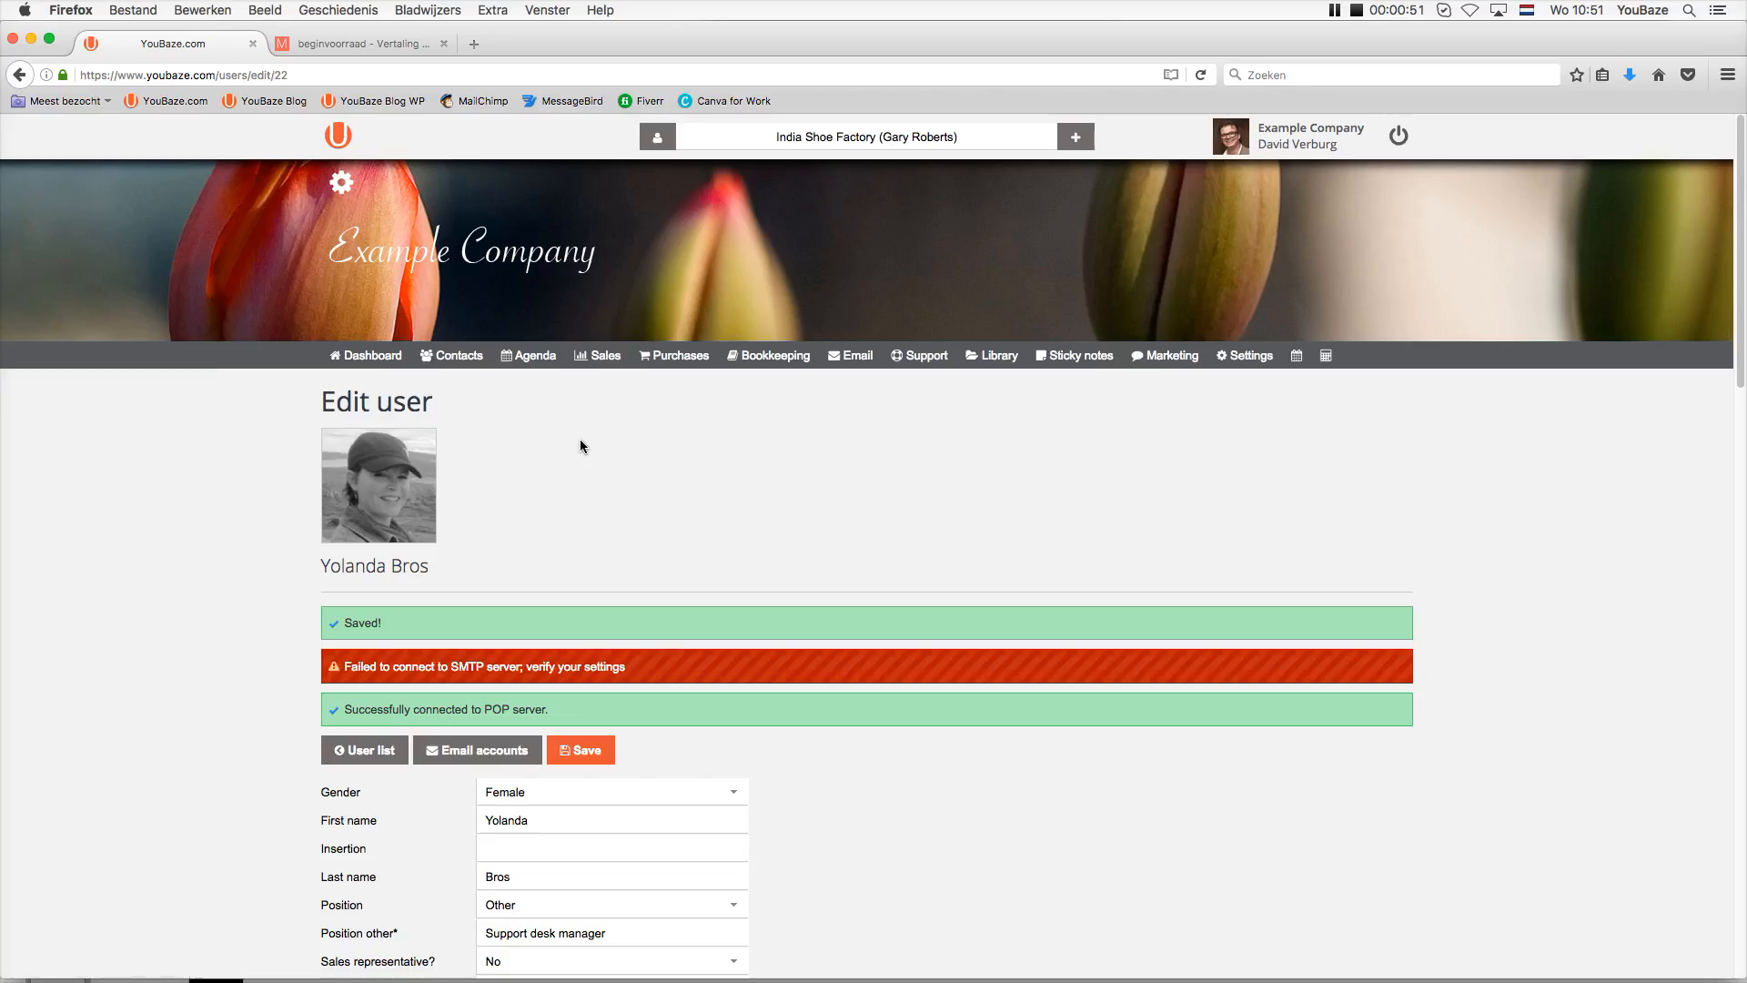
mouse_move(596, 357)
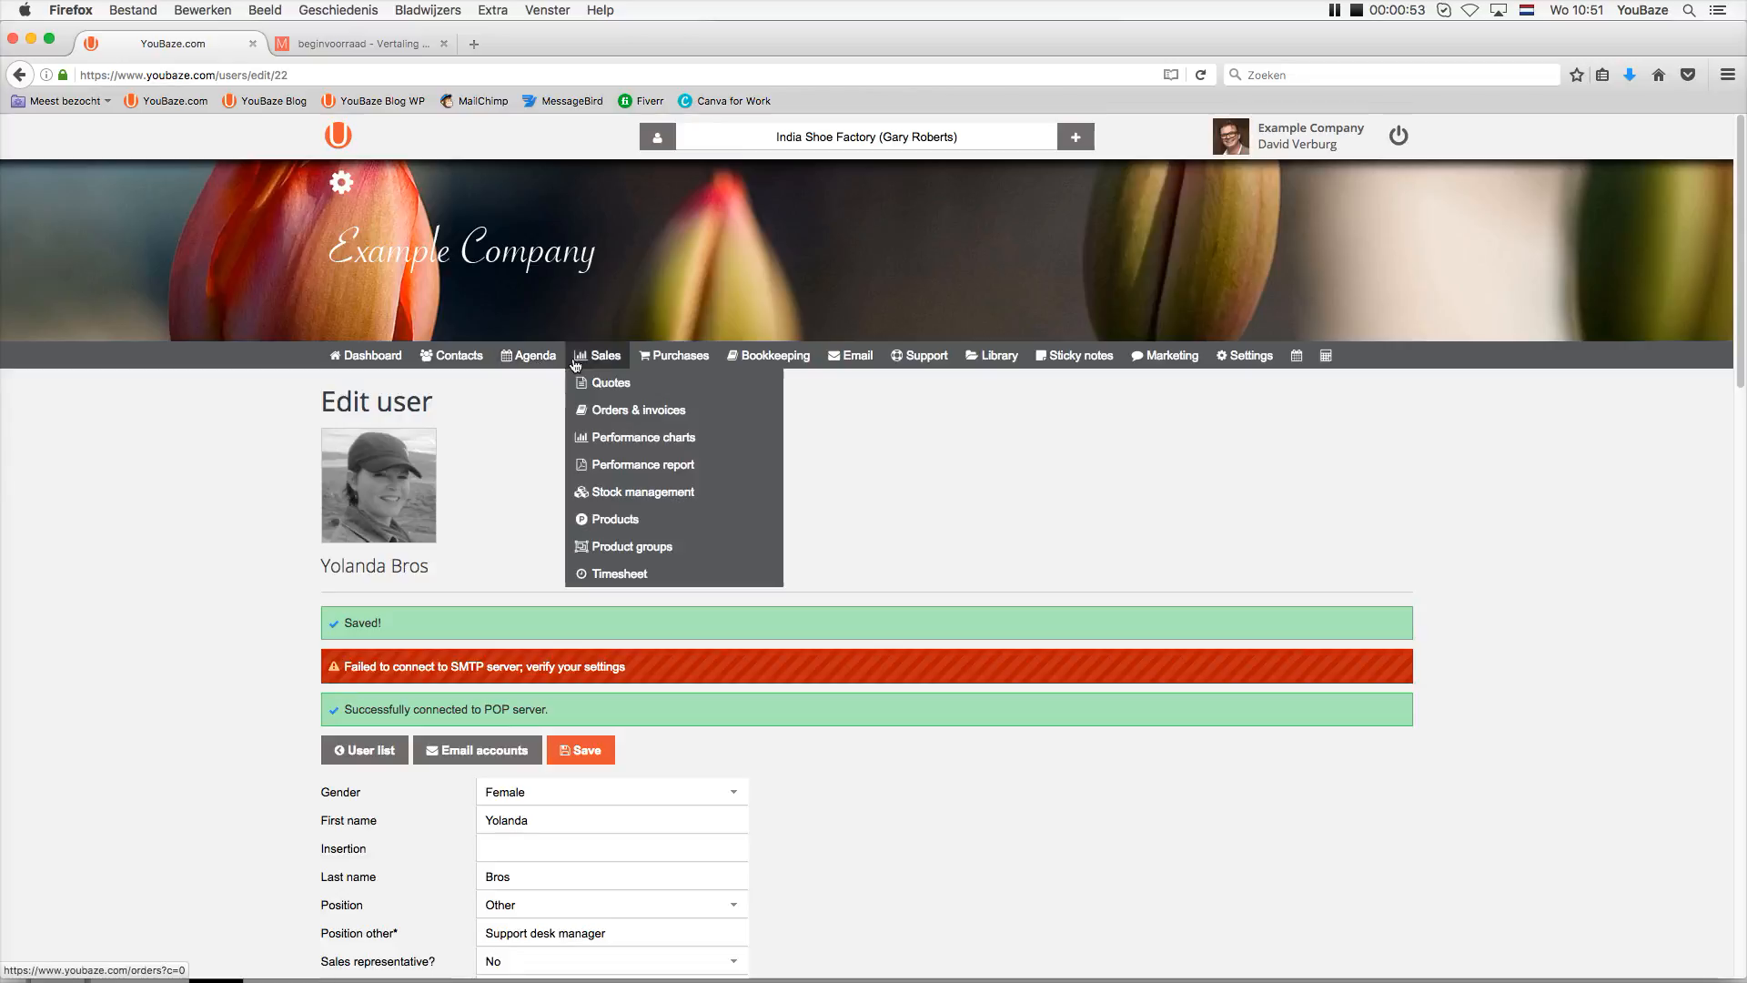
left_click(615, 575)
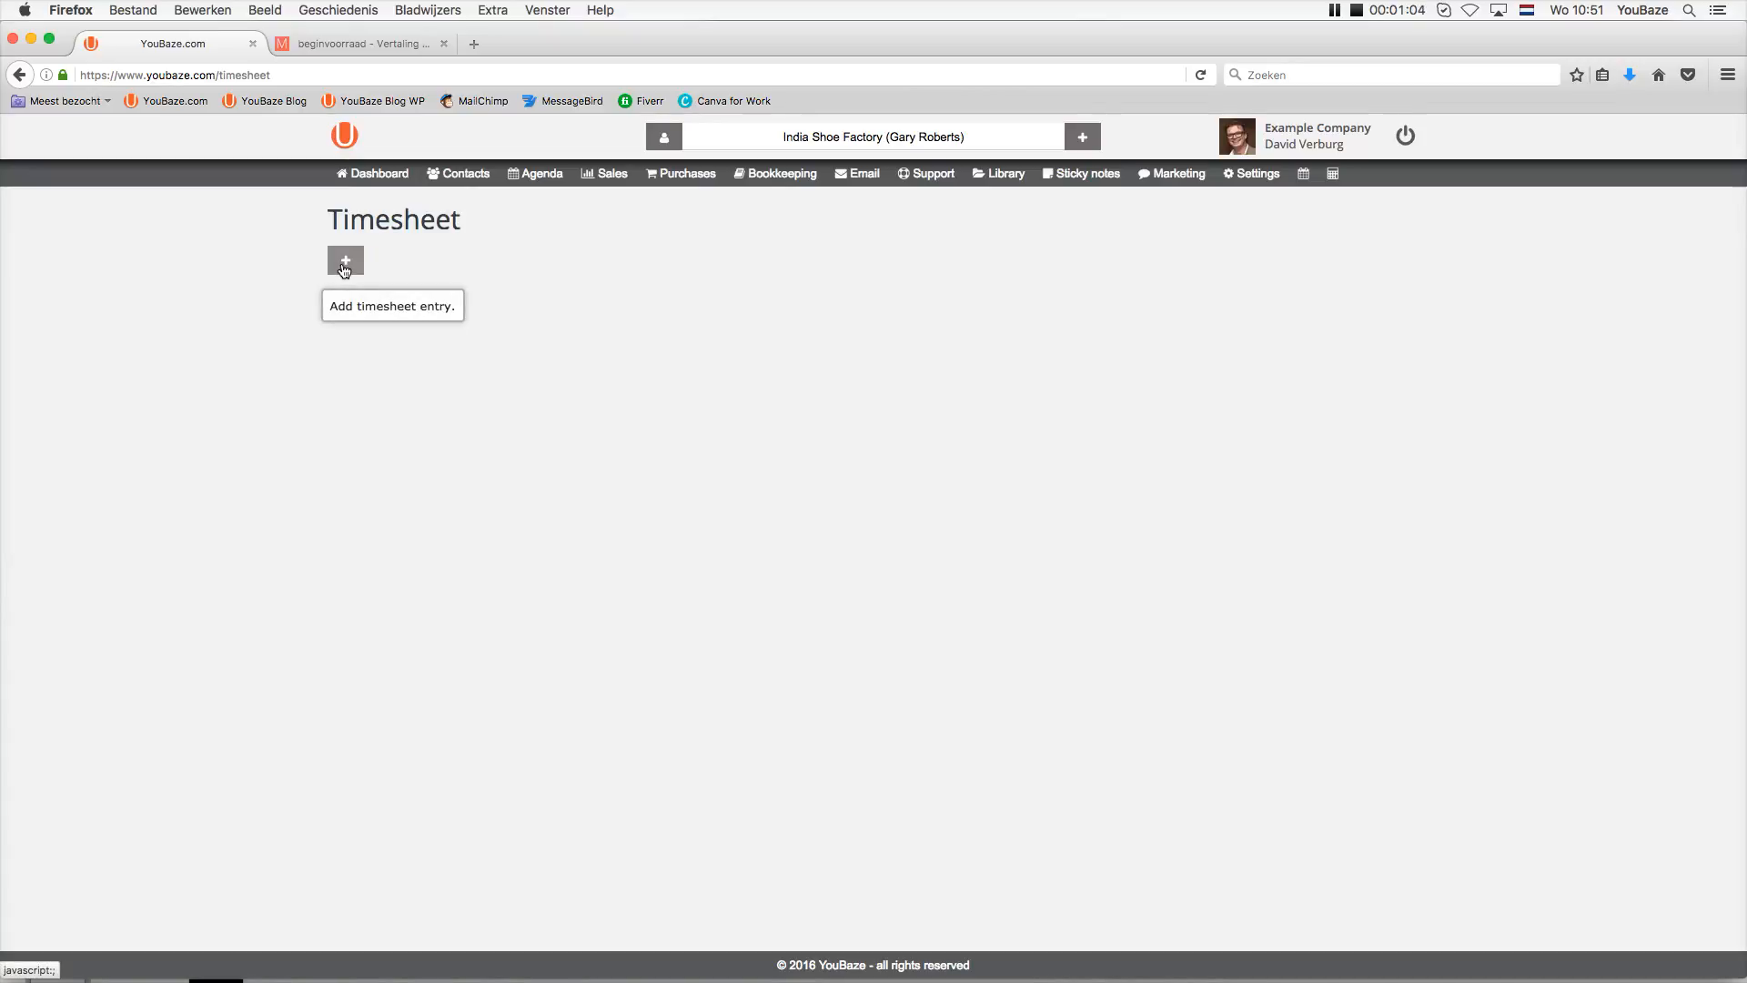
left_click(345, 263)
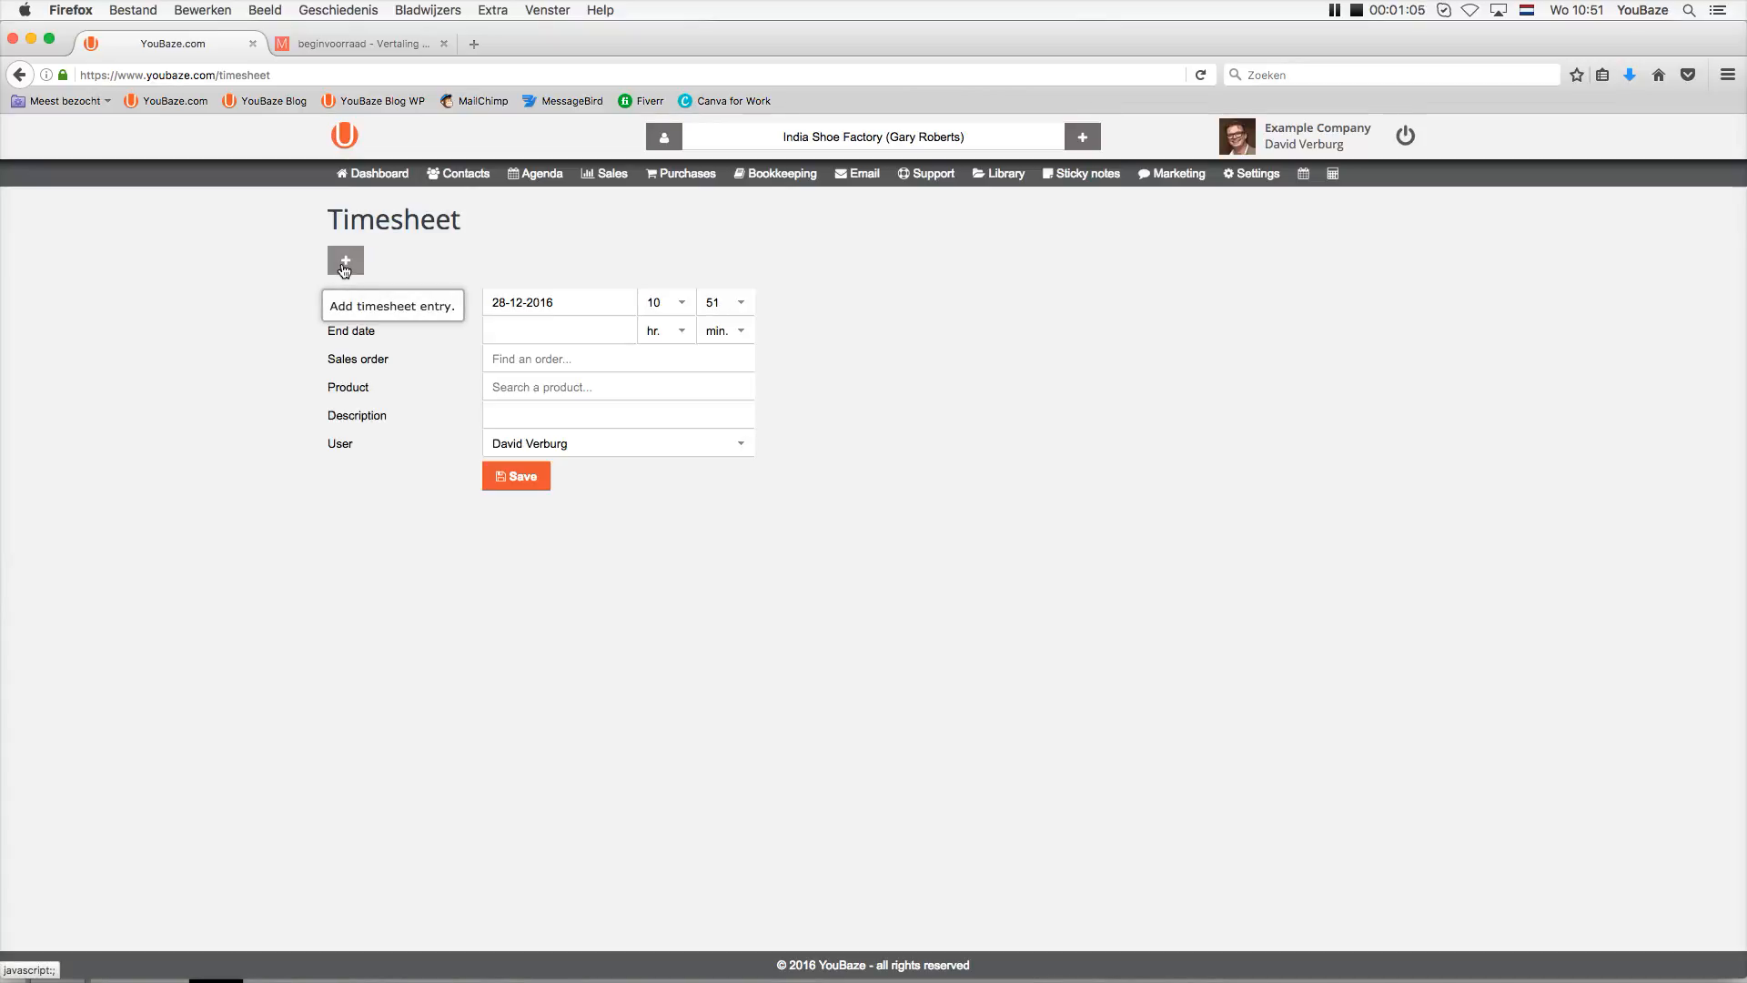
left_click(522, 356)
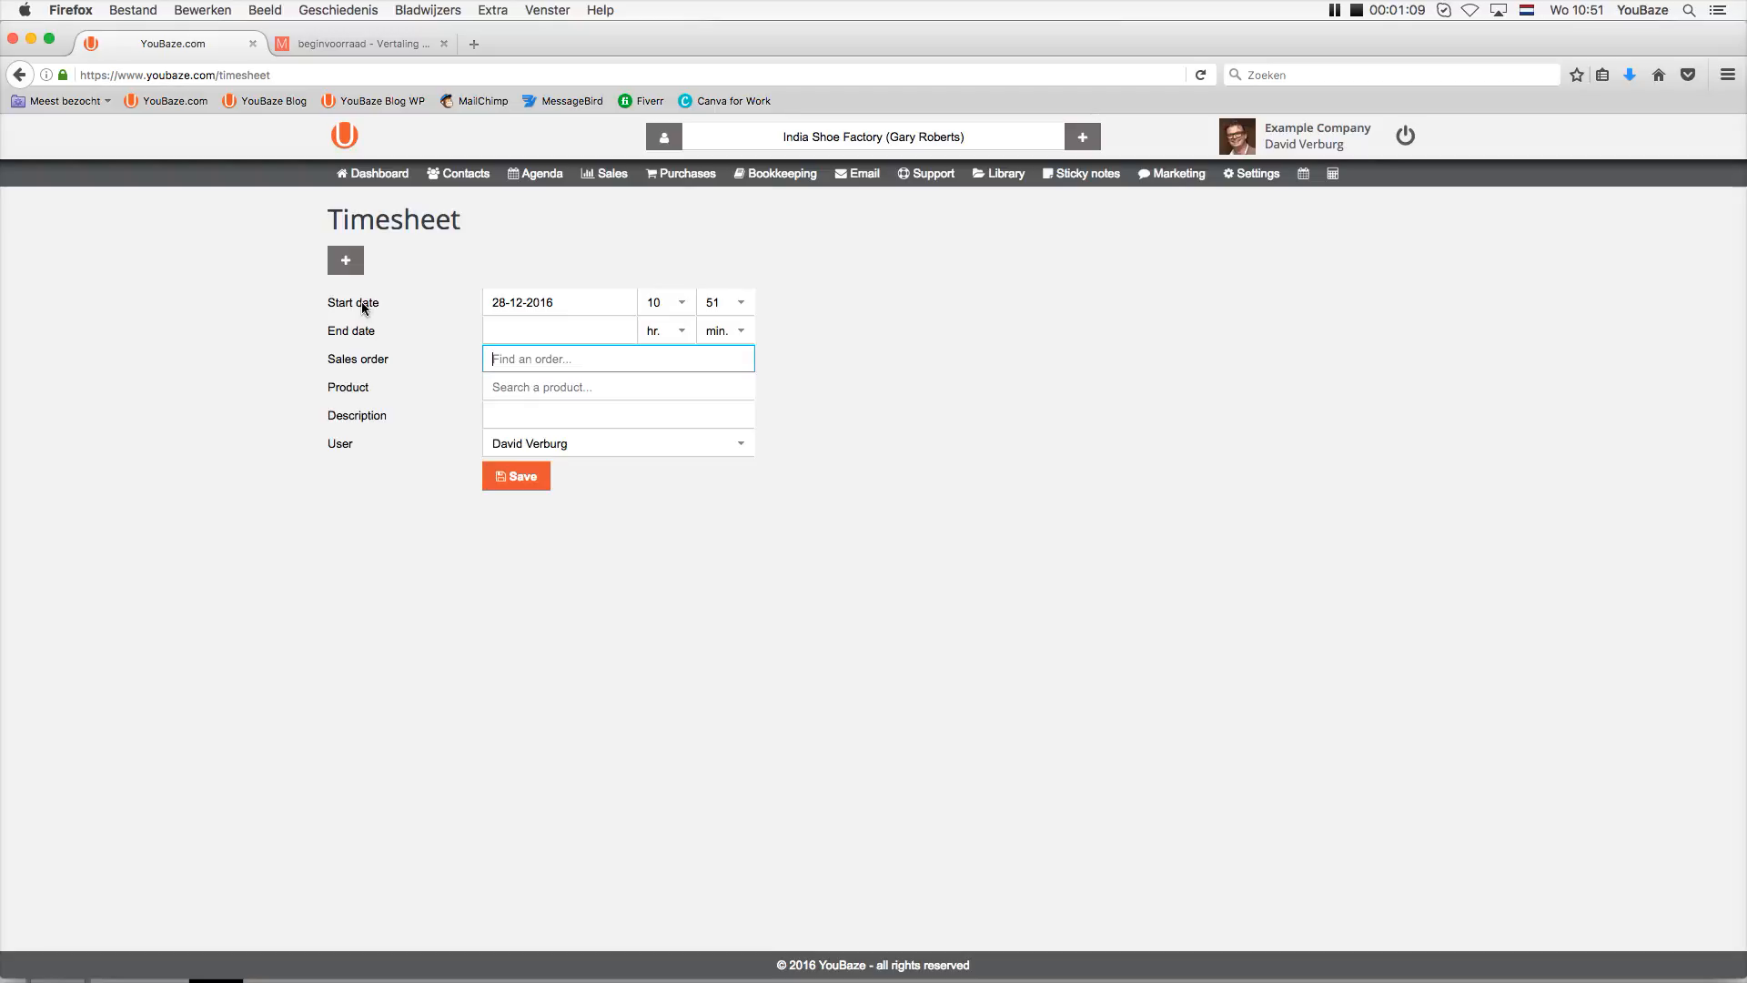
Open the Sapataria Do Carmo sales order with status Ordered and change its title to "Design flyers".
mouse_move(606, 179)
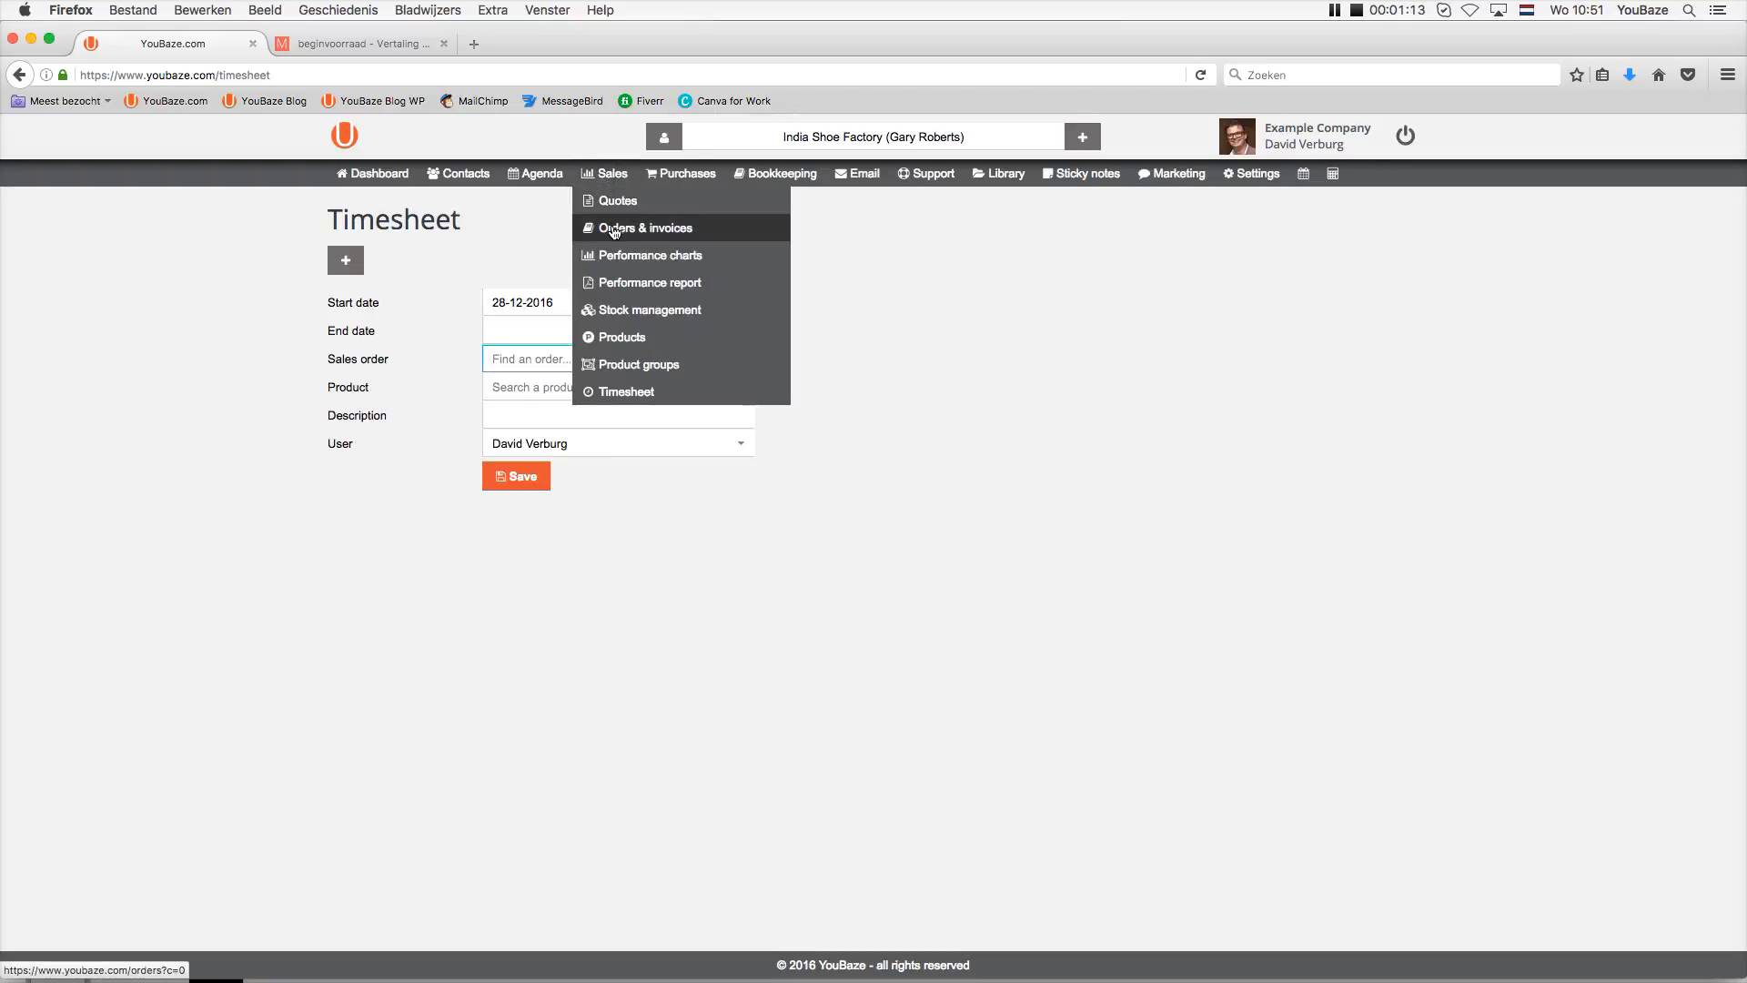
left_click(614, 229)
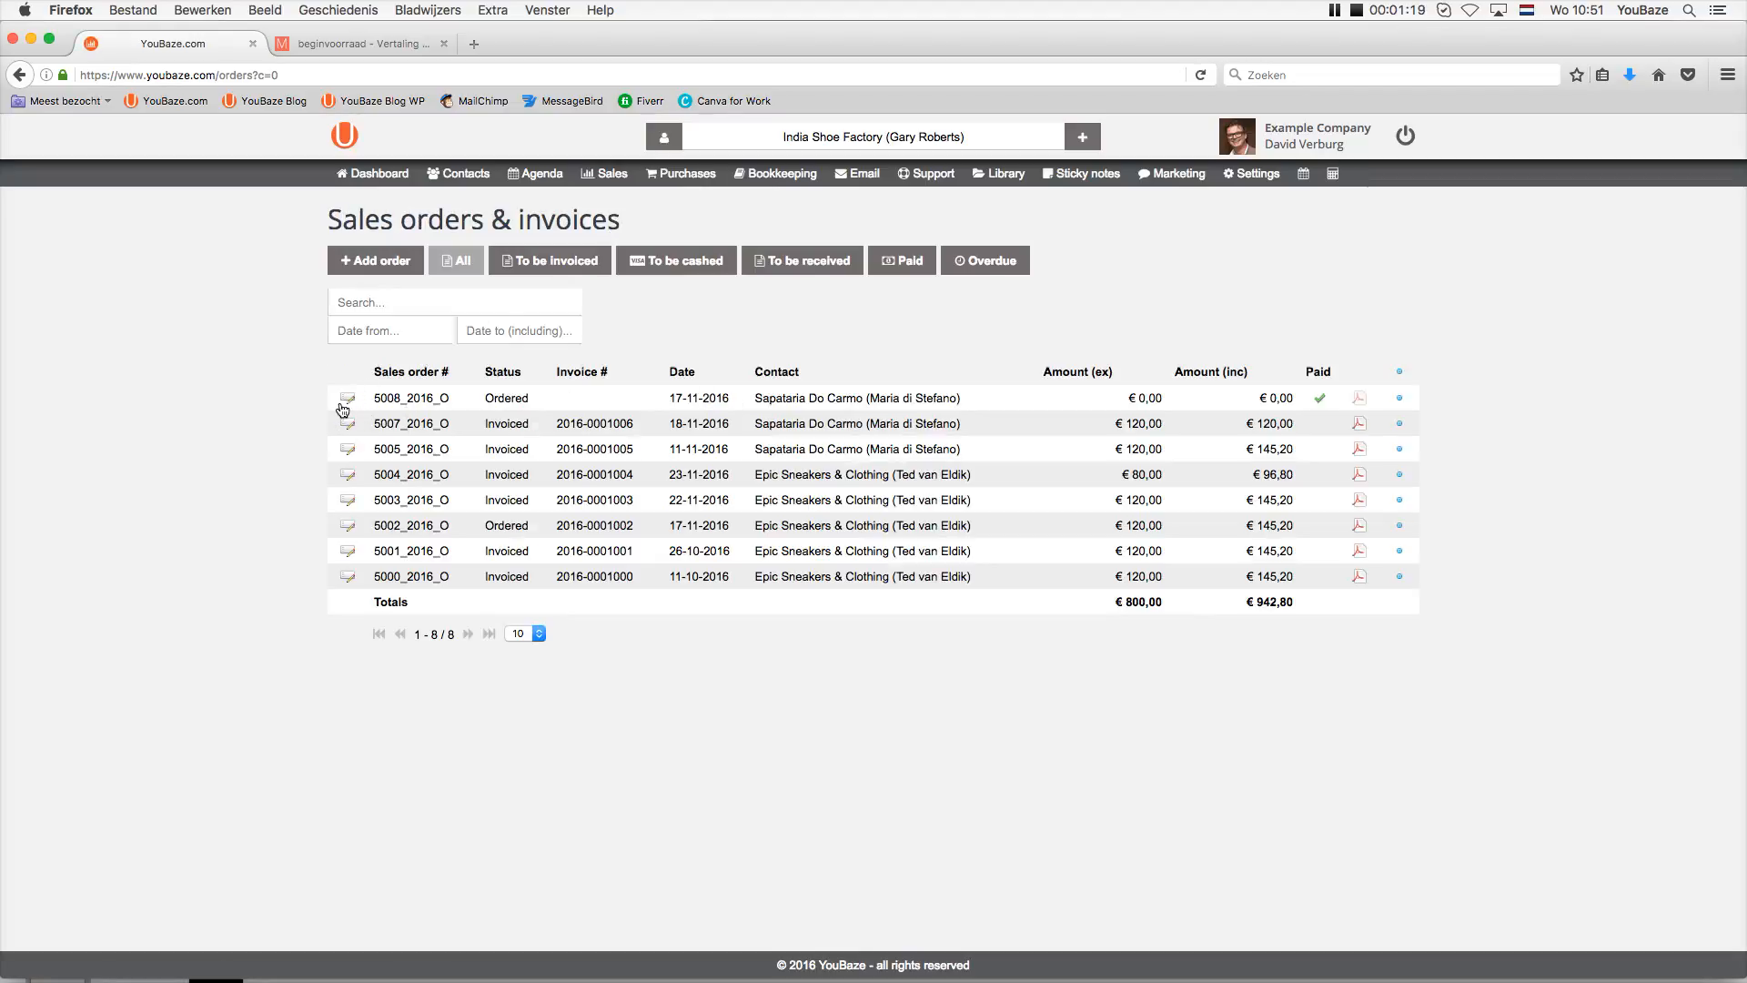
left_click(344, 405)
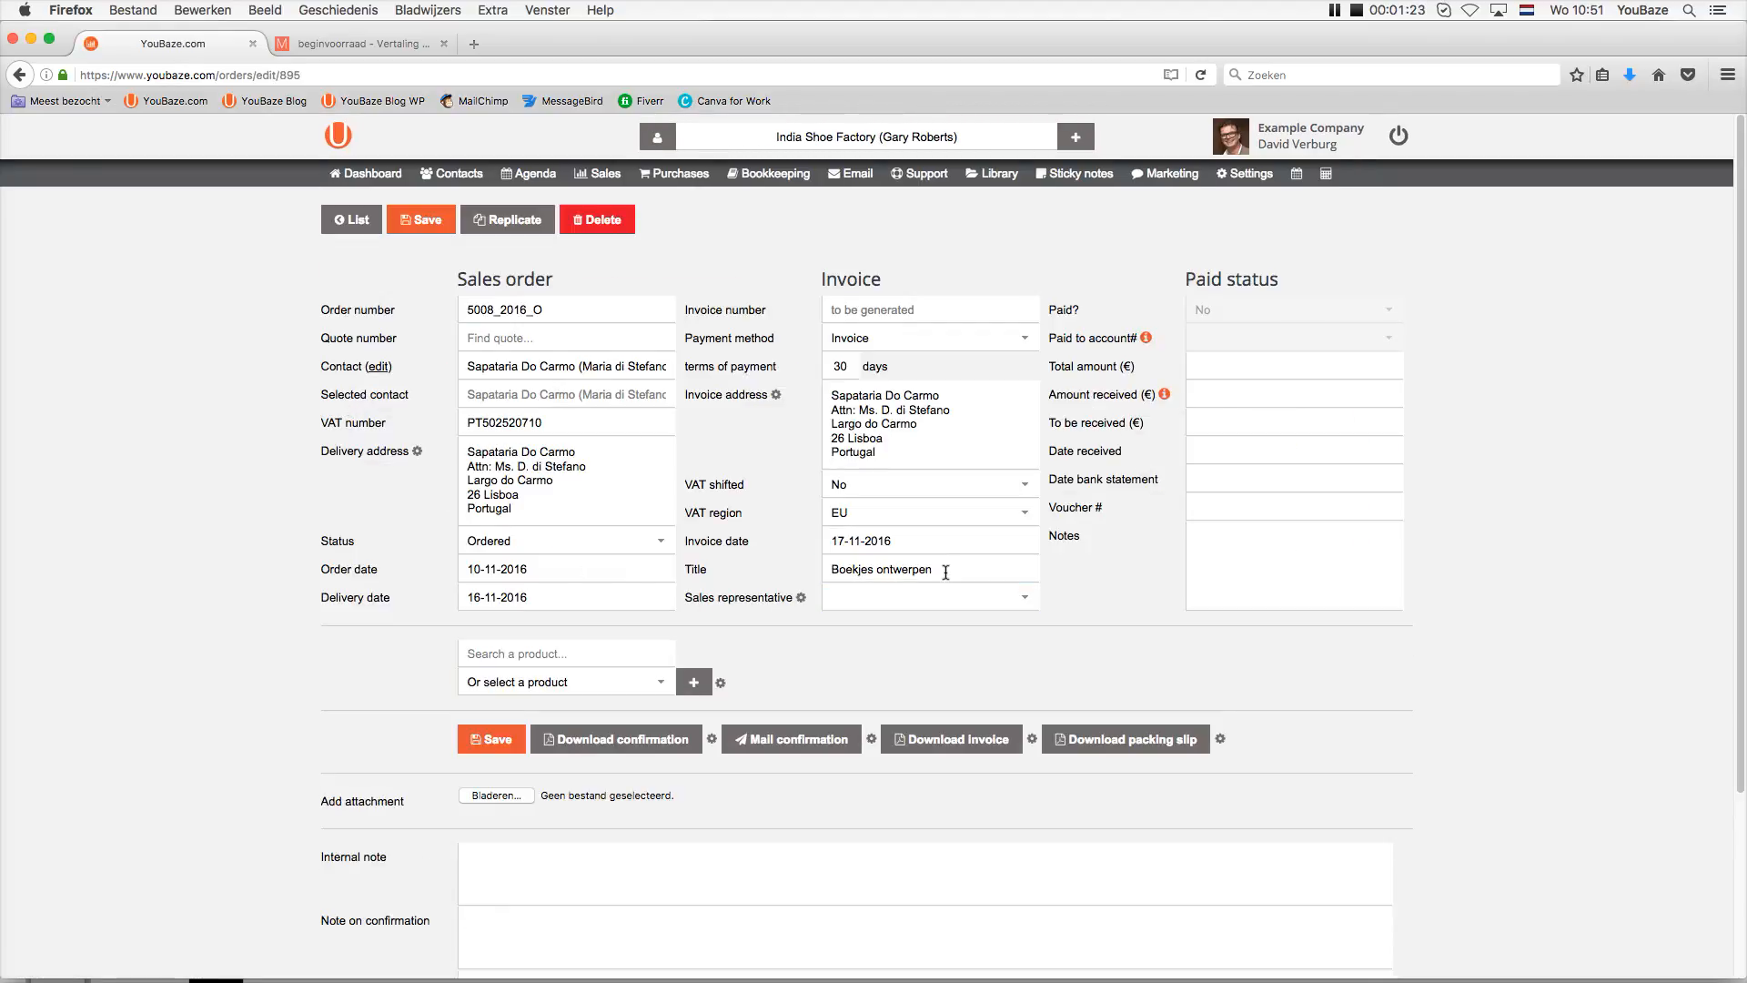
left_click_drag(945, 571, 796, 563)
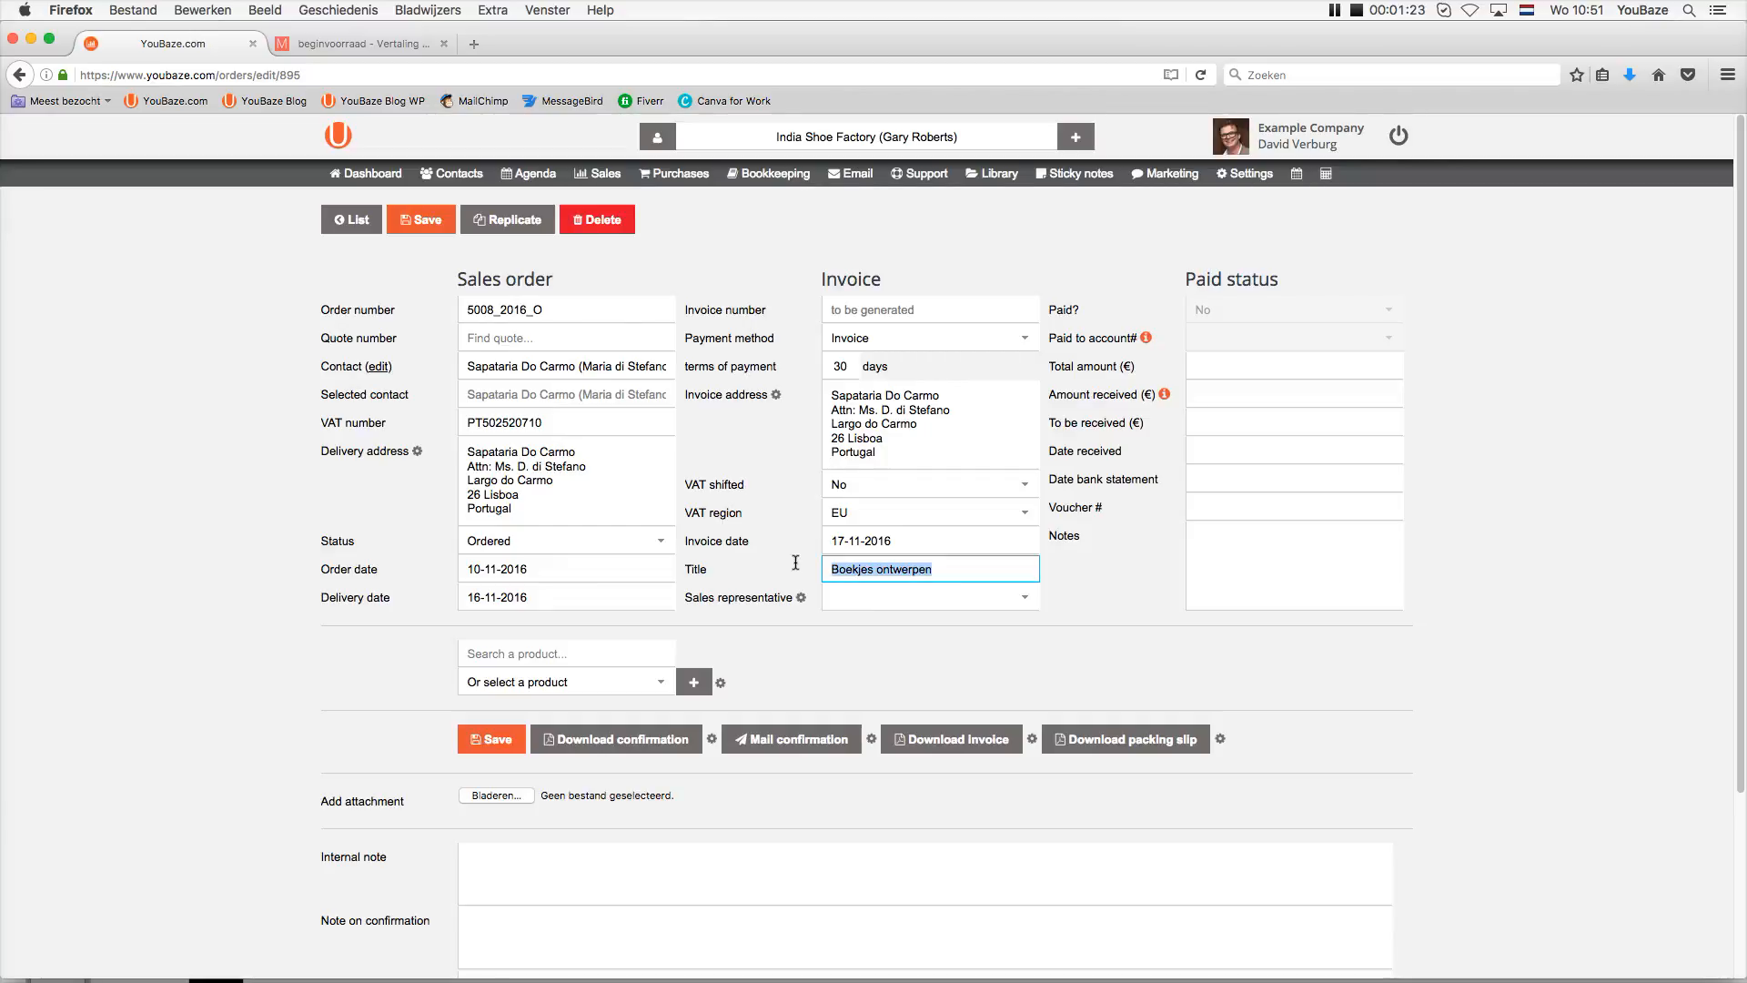
key("BackSpace")
type("Design fly")
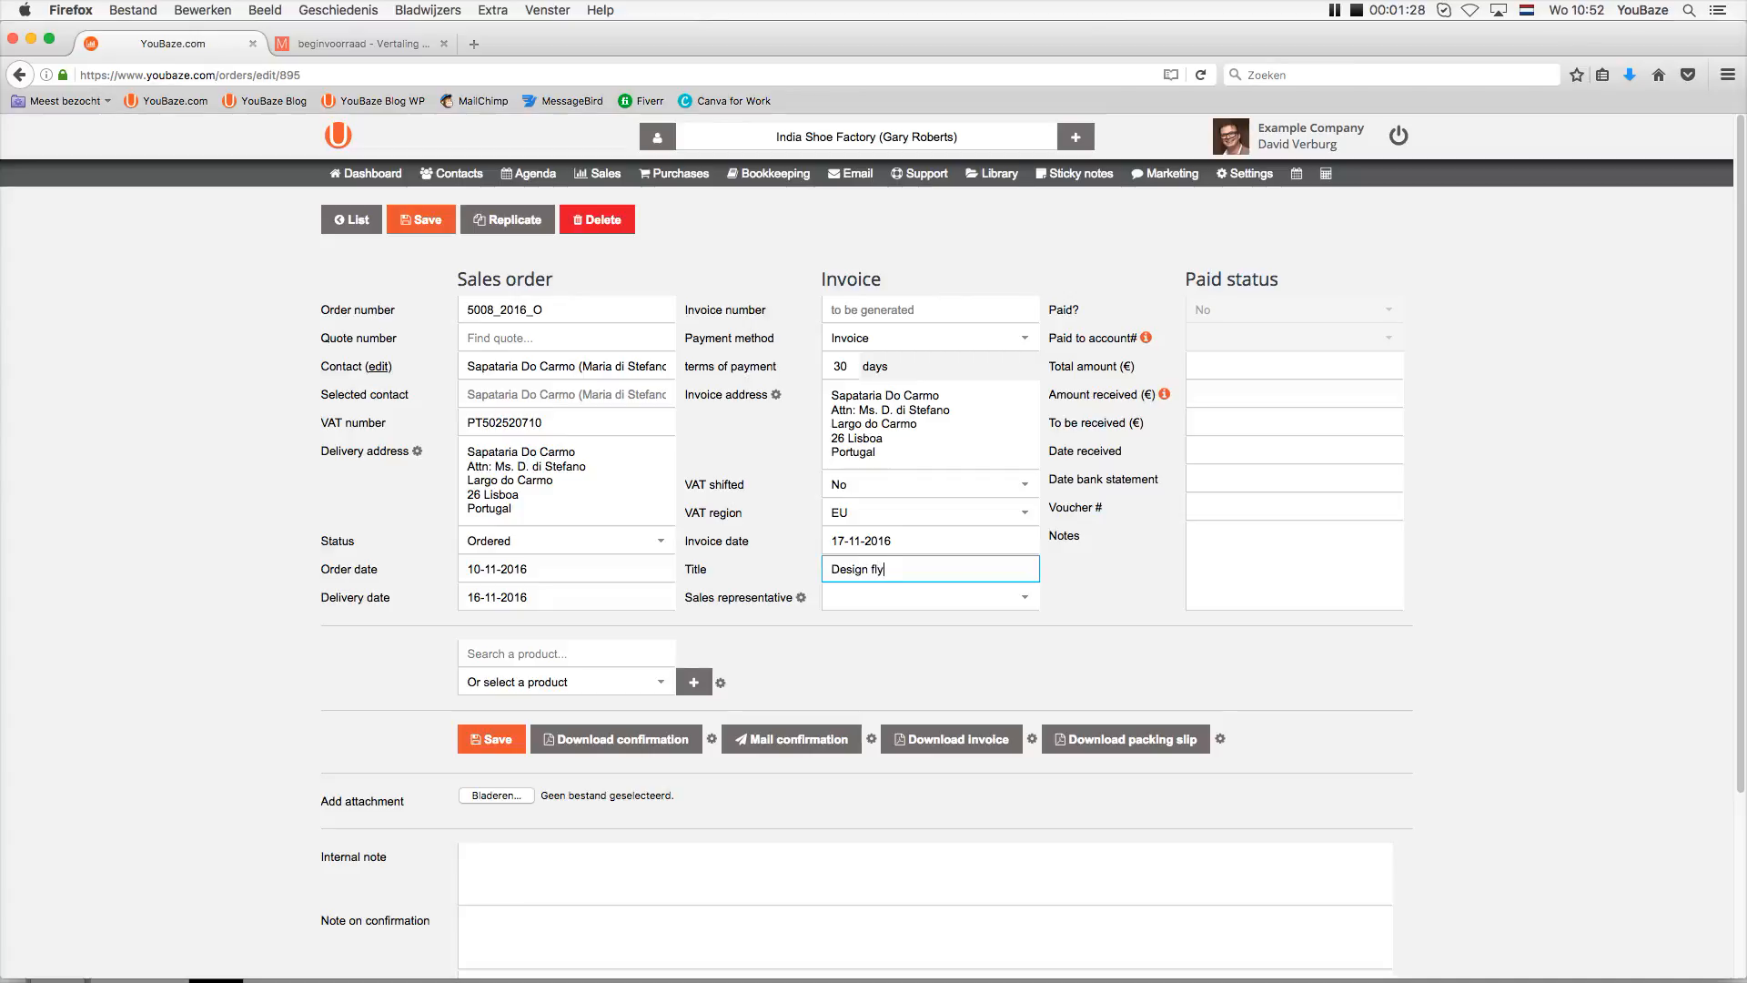
type("ers")
left_click(423, 221)
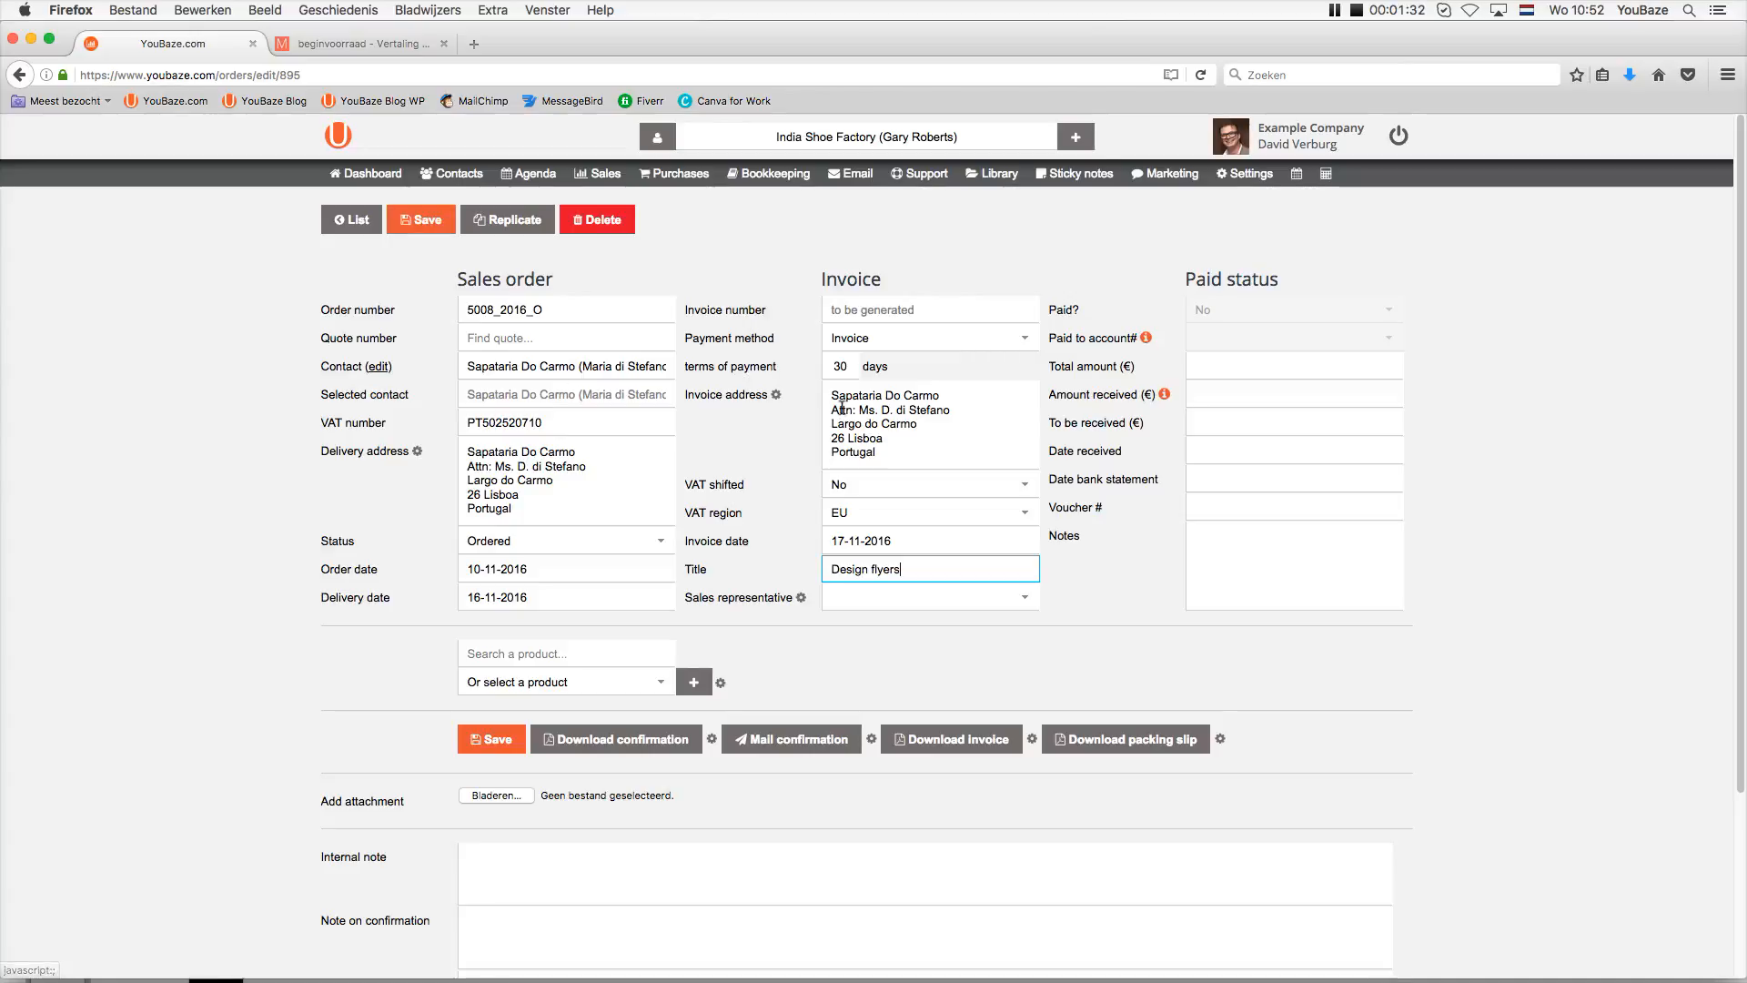
Copy the company name Sapataria Do Carmo from the order's invoice address and save the order.
left_click_drag(951, 398, 818, 401)
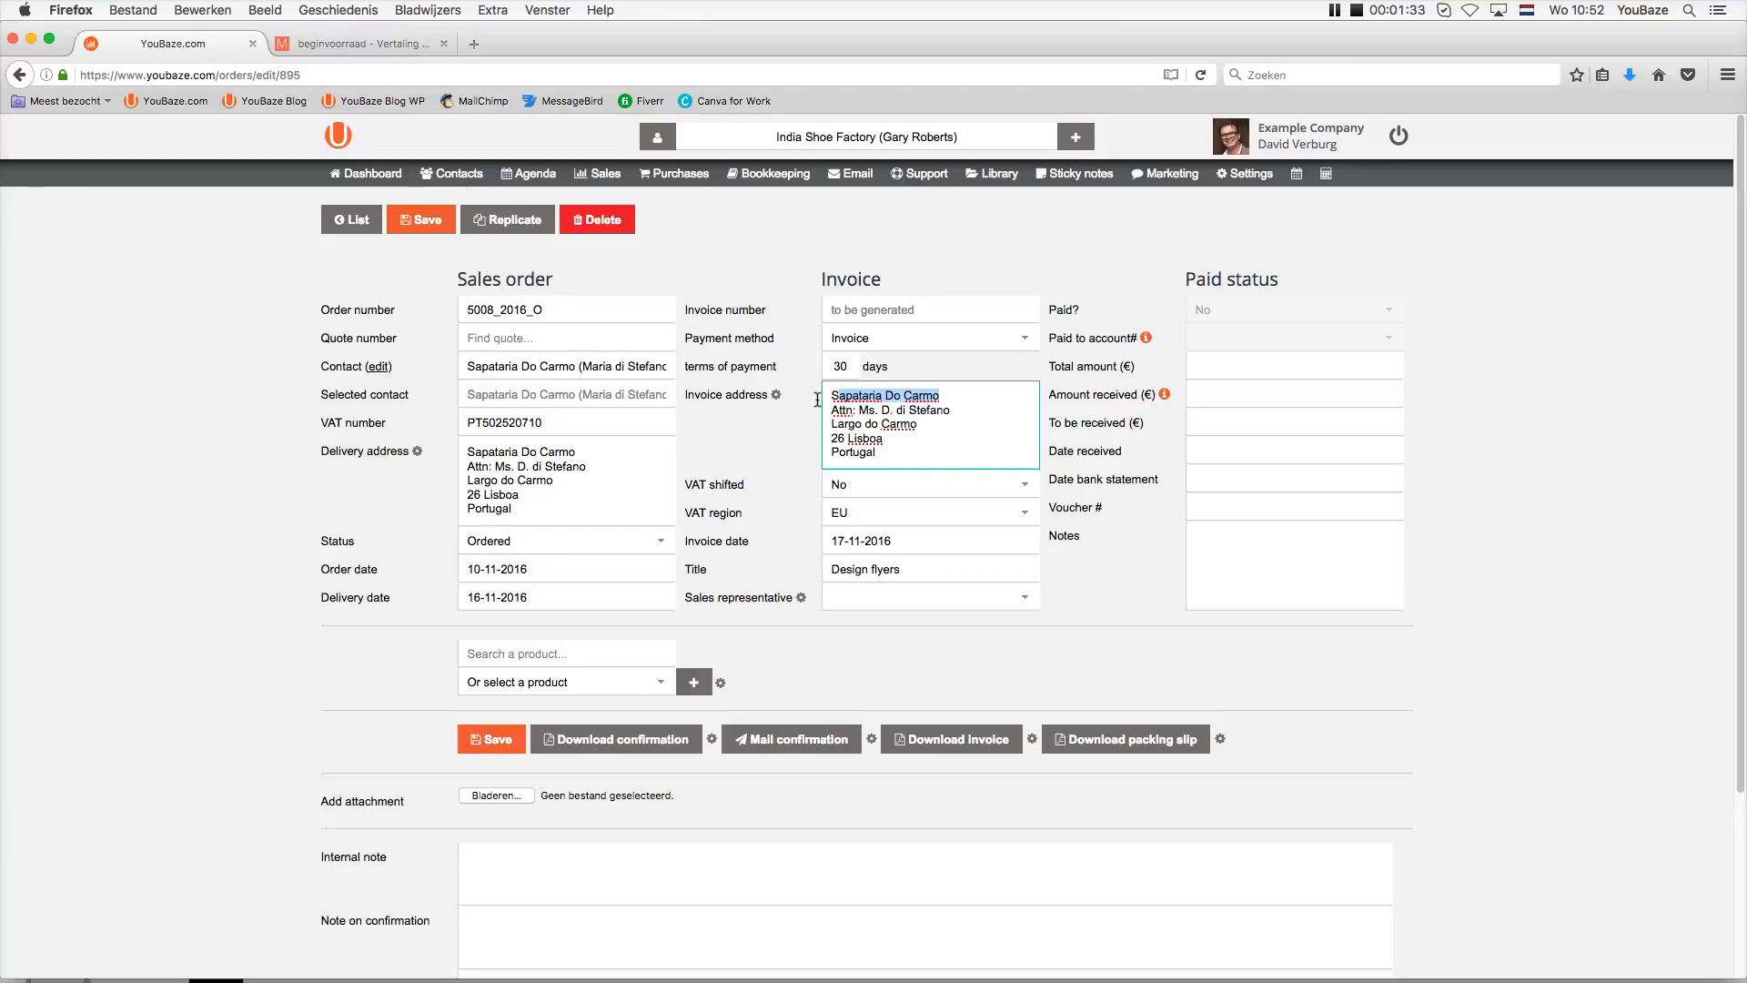
left_click_drag(817, 401, 815, 401)
key("super+c")
left_click(421, 219)
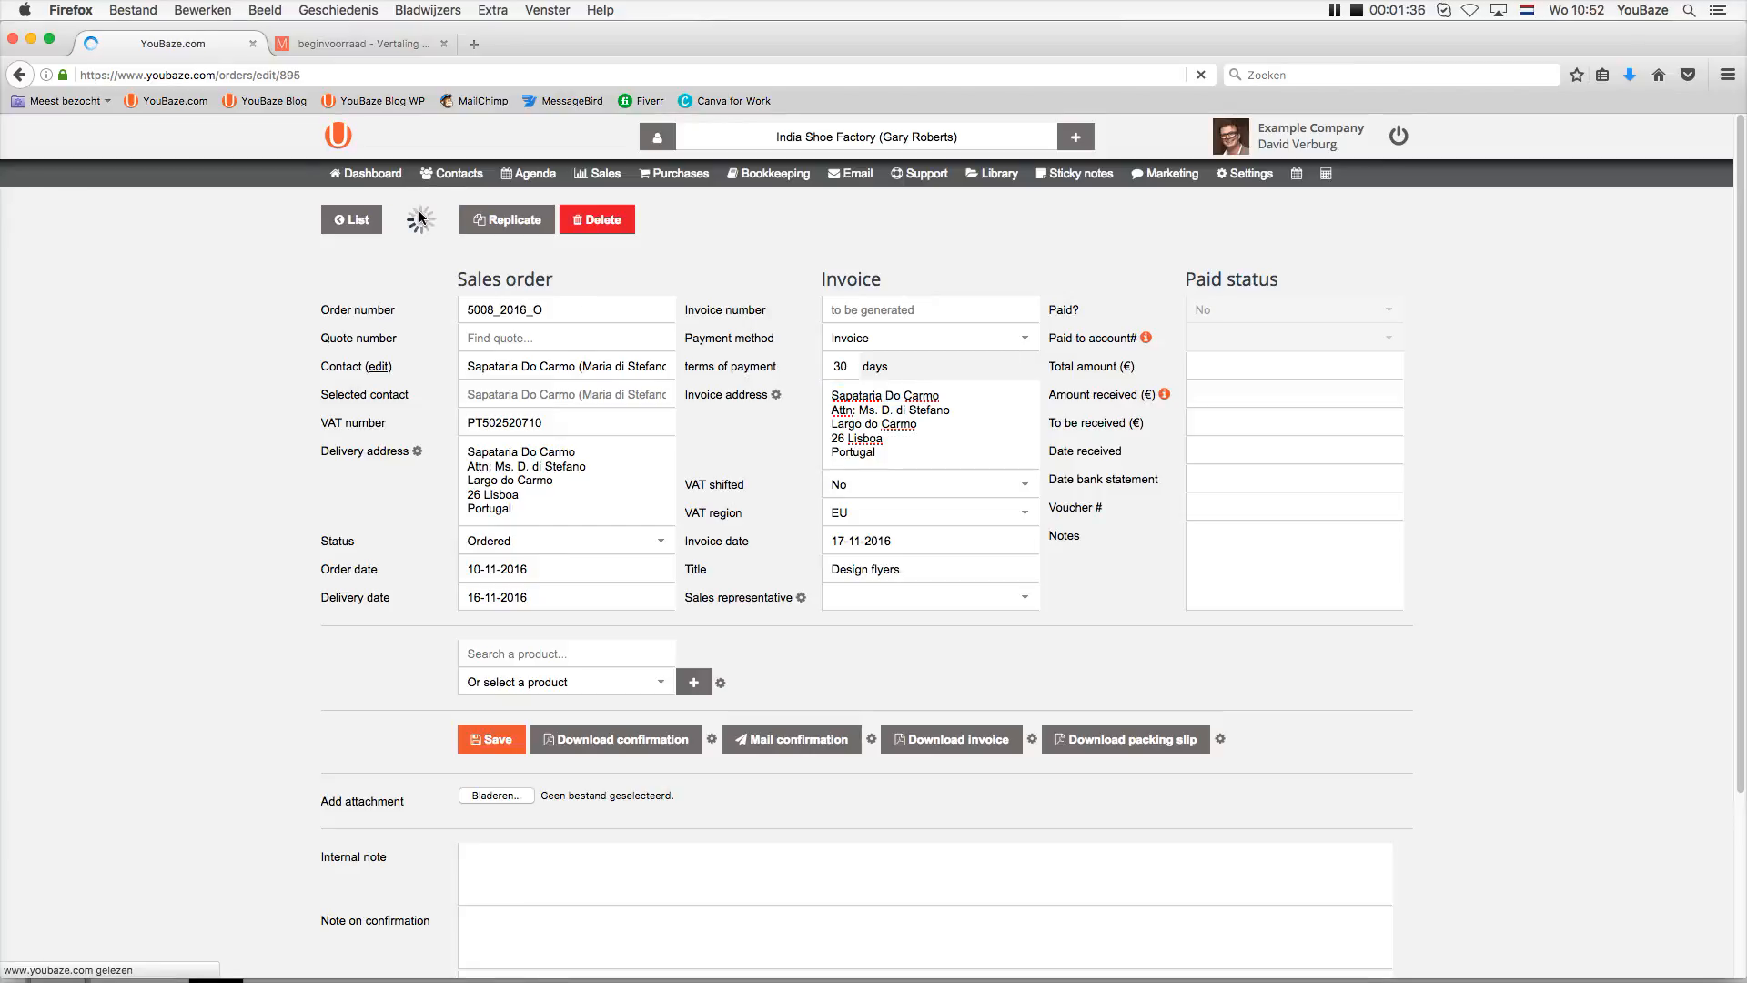
Return to the Timesheet page and start a new timesheet entry with the default start date and time.
mouse_move(600, 186)
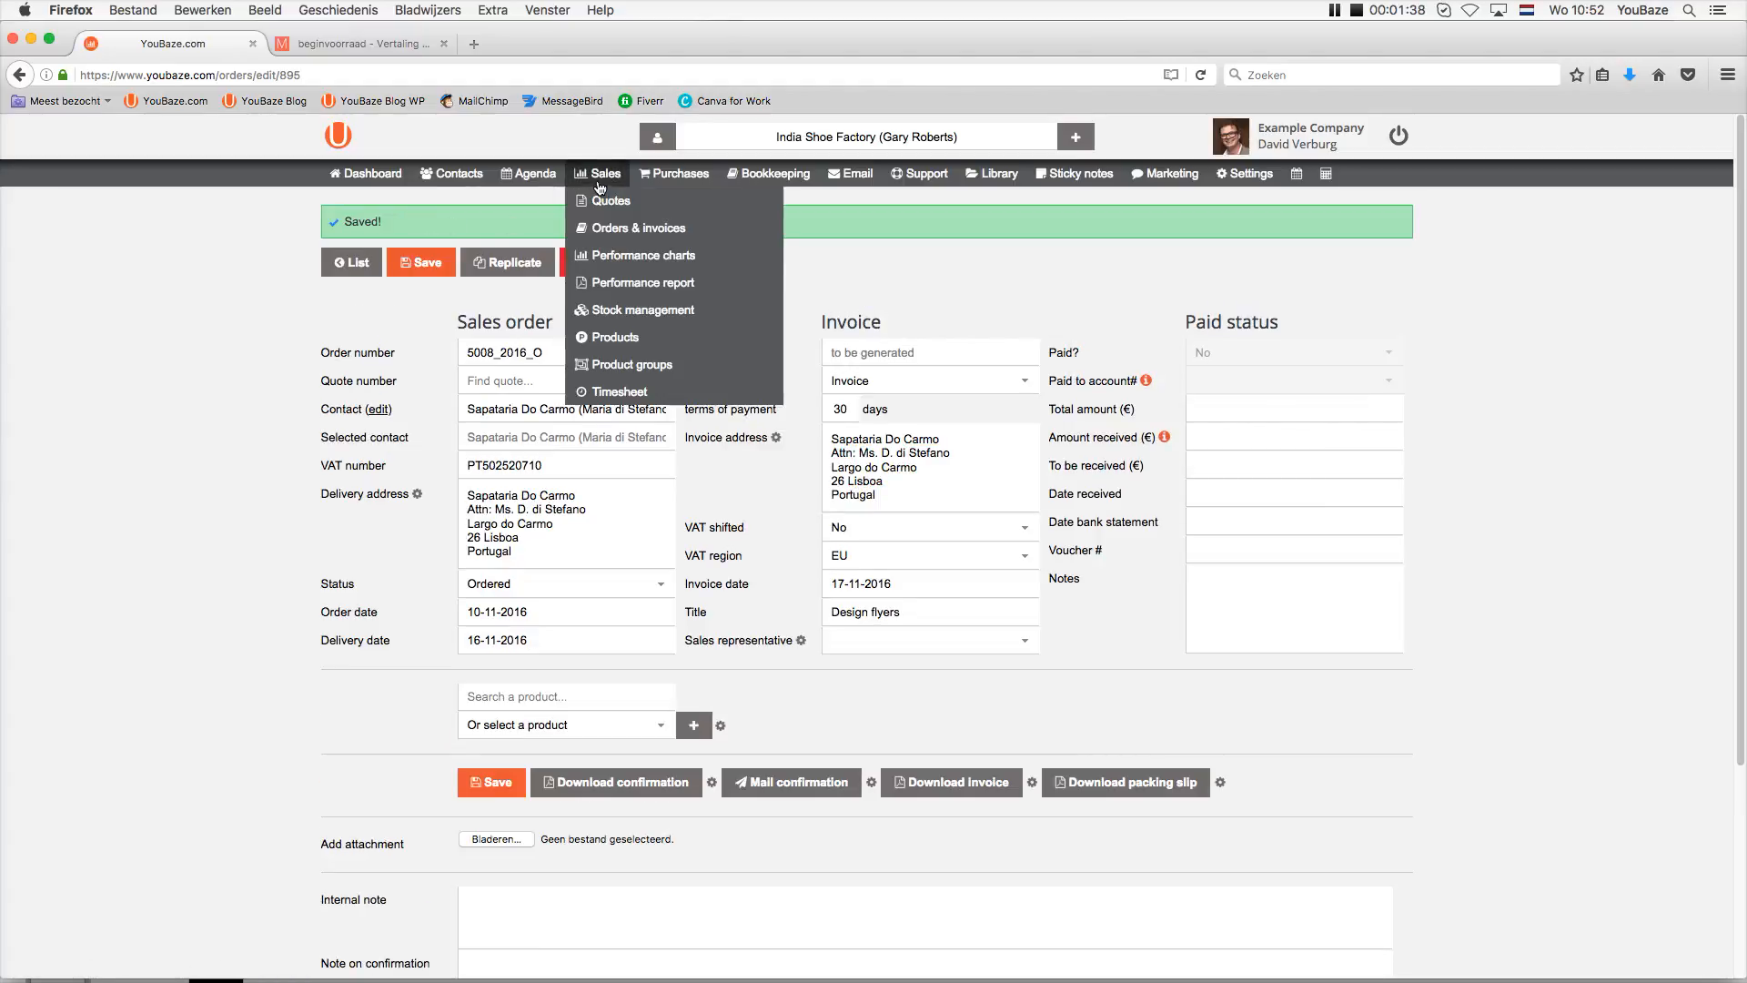
left_click(626, 391)
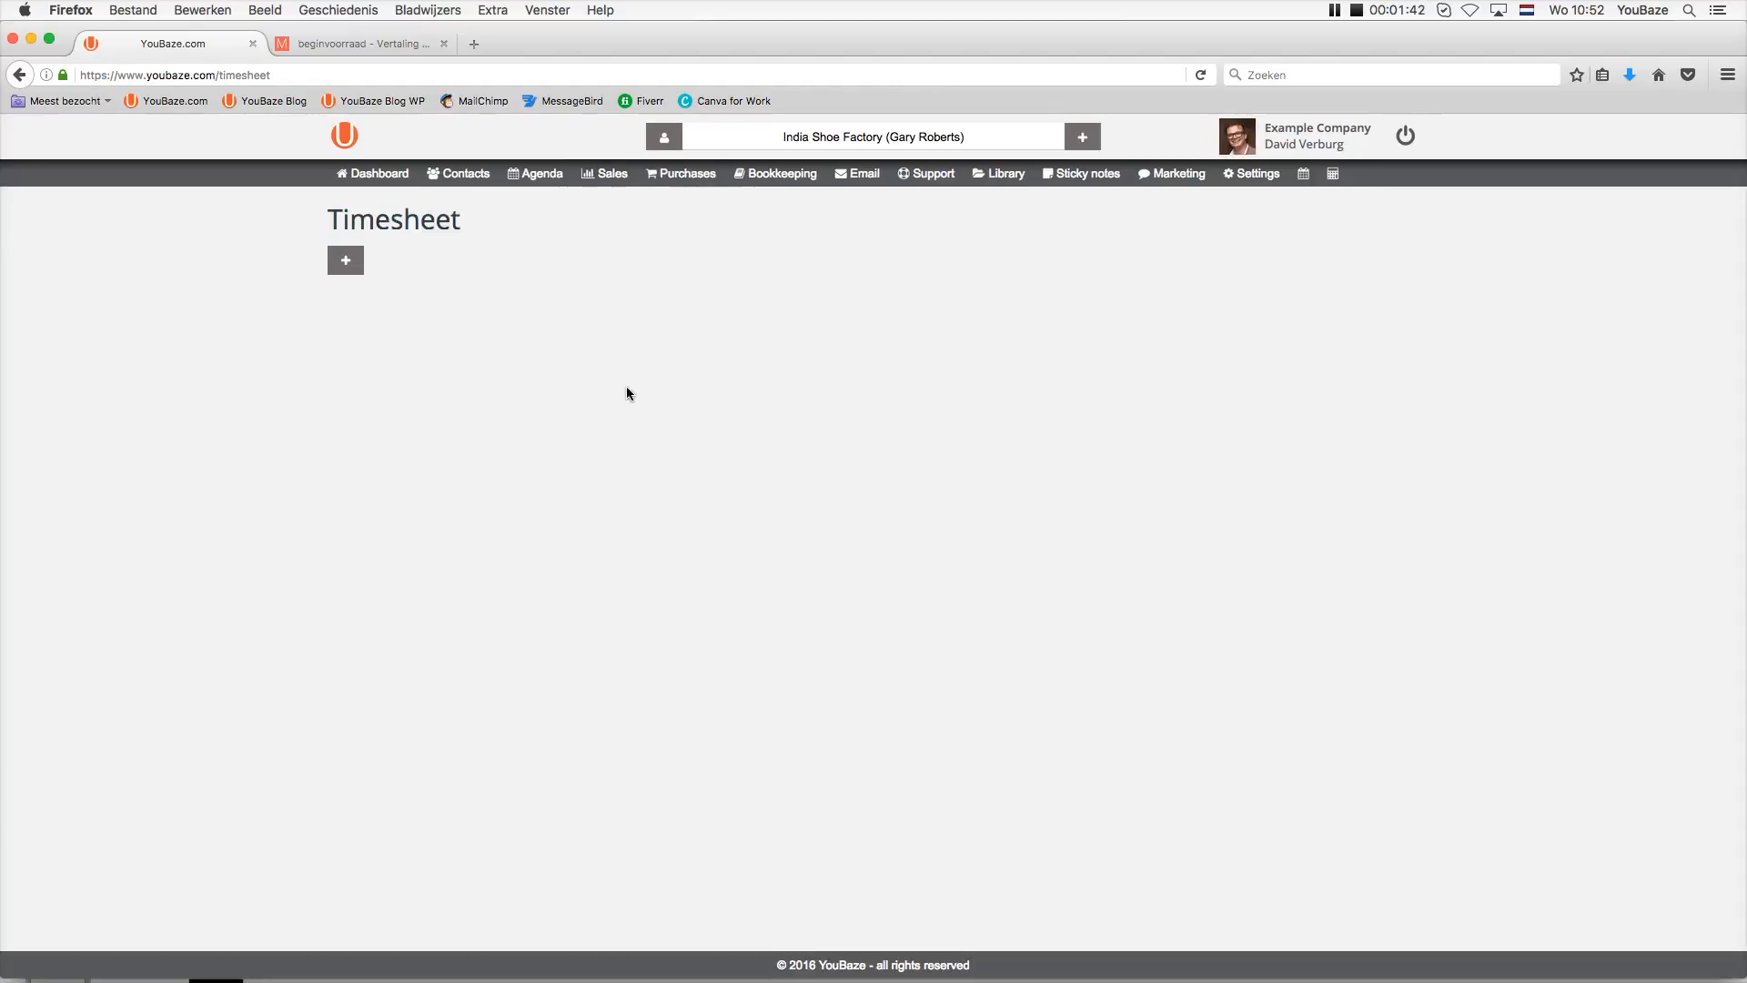
left_click(351, 262)
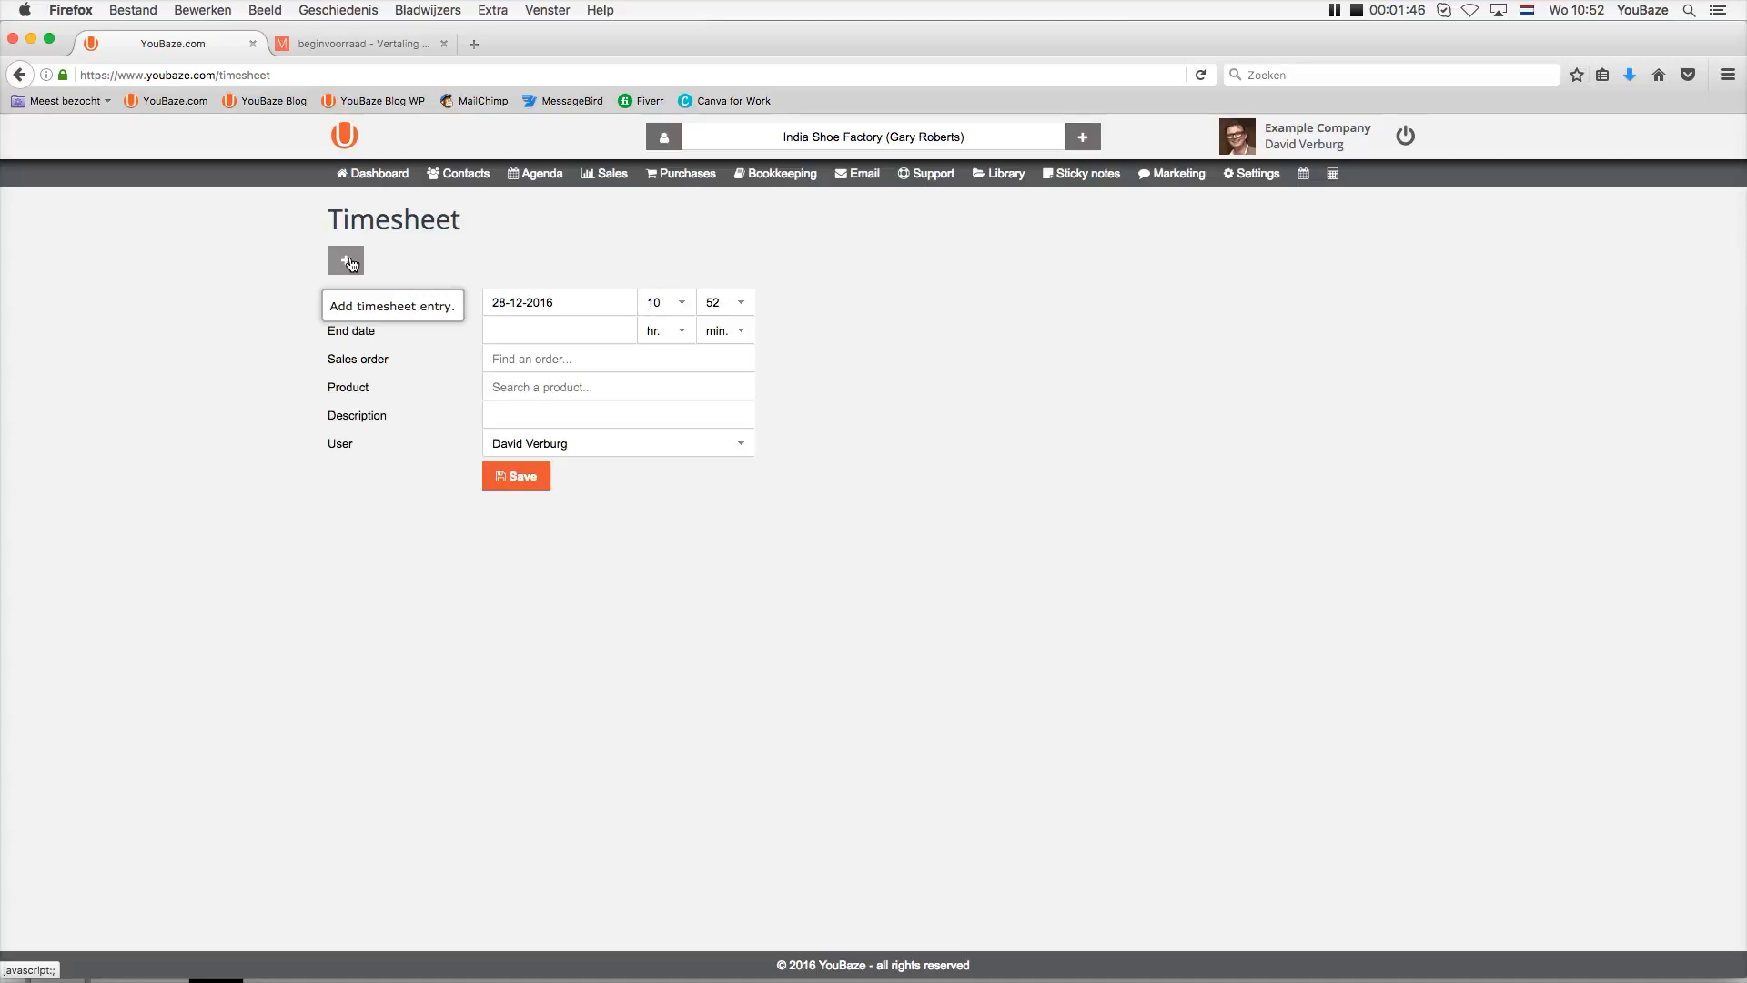
left_click(661, 312)
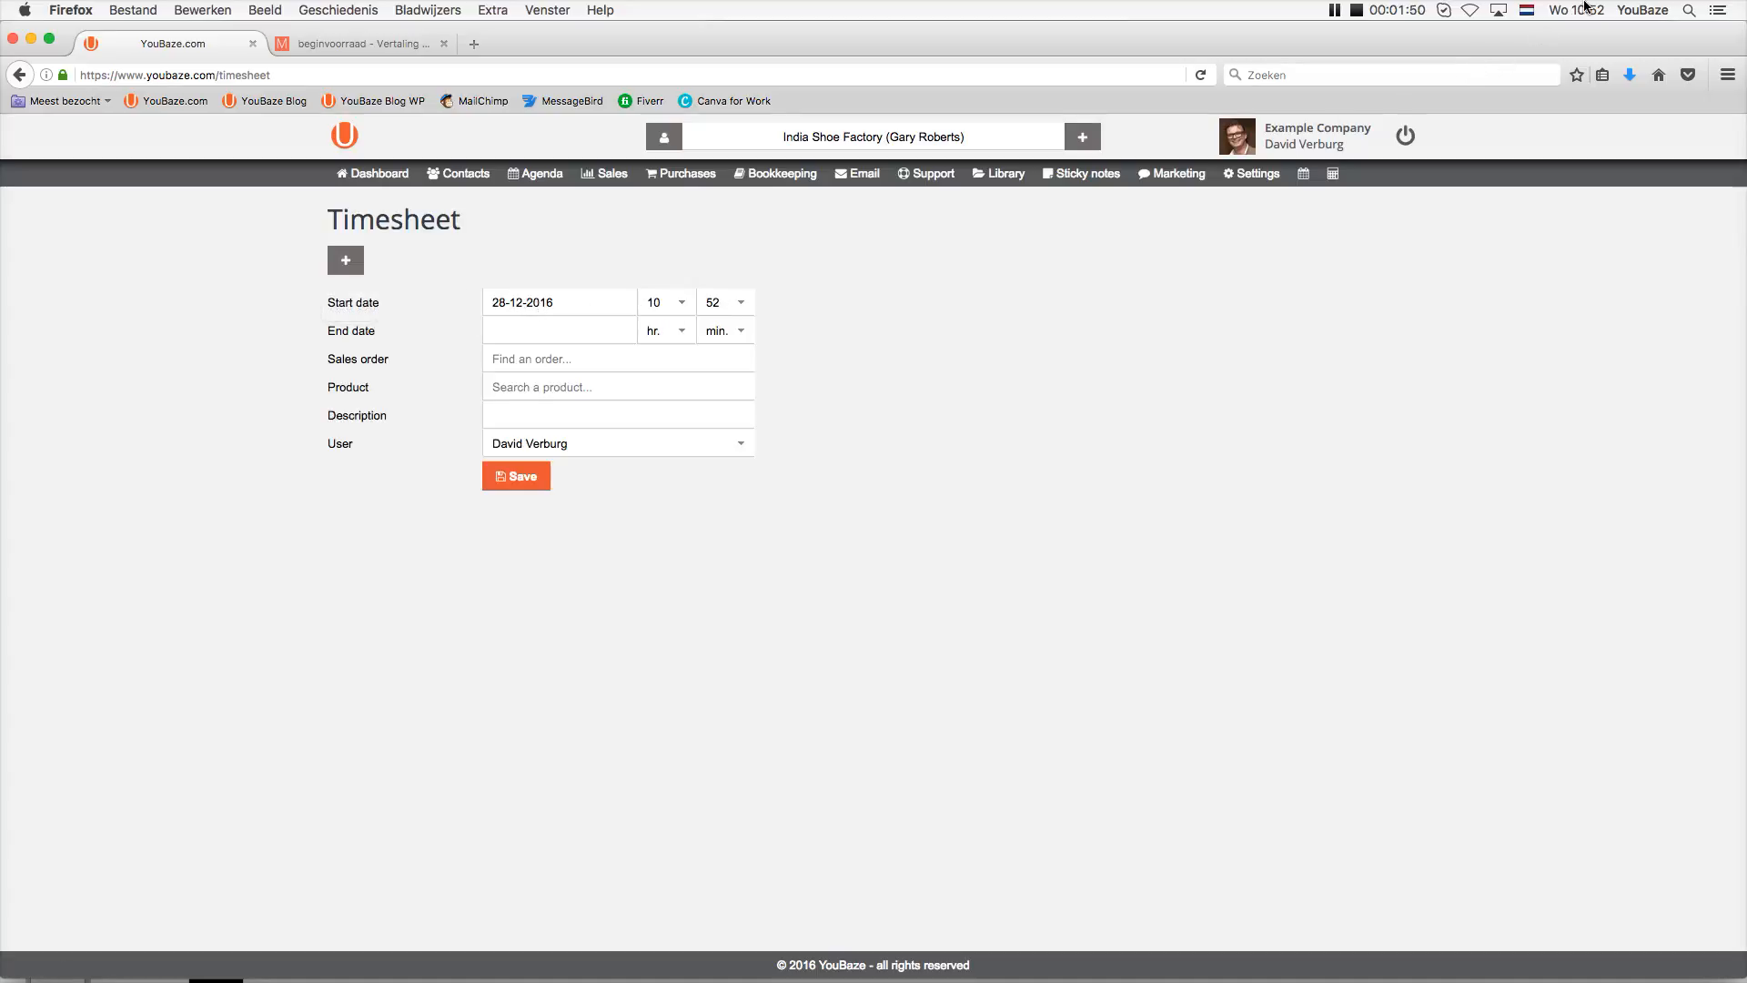
left_click(661, 315)
Find the sales order by the copied company name and link the Design flyers order to the timesheet entry.
left_click(512, 367)
key("super+v")
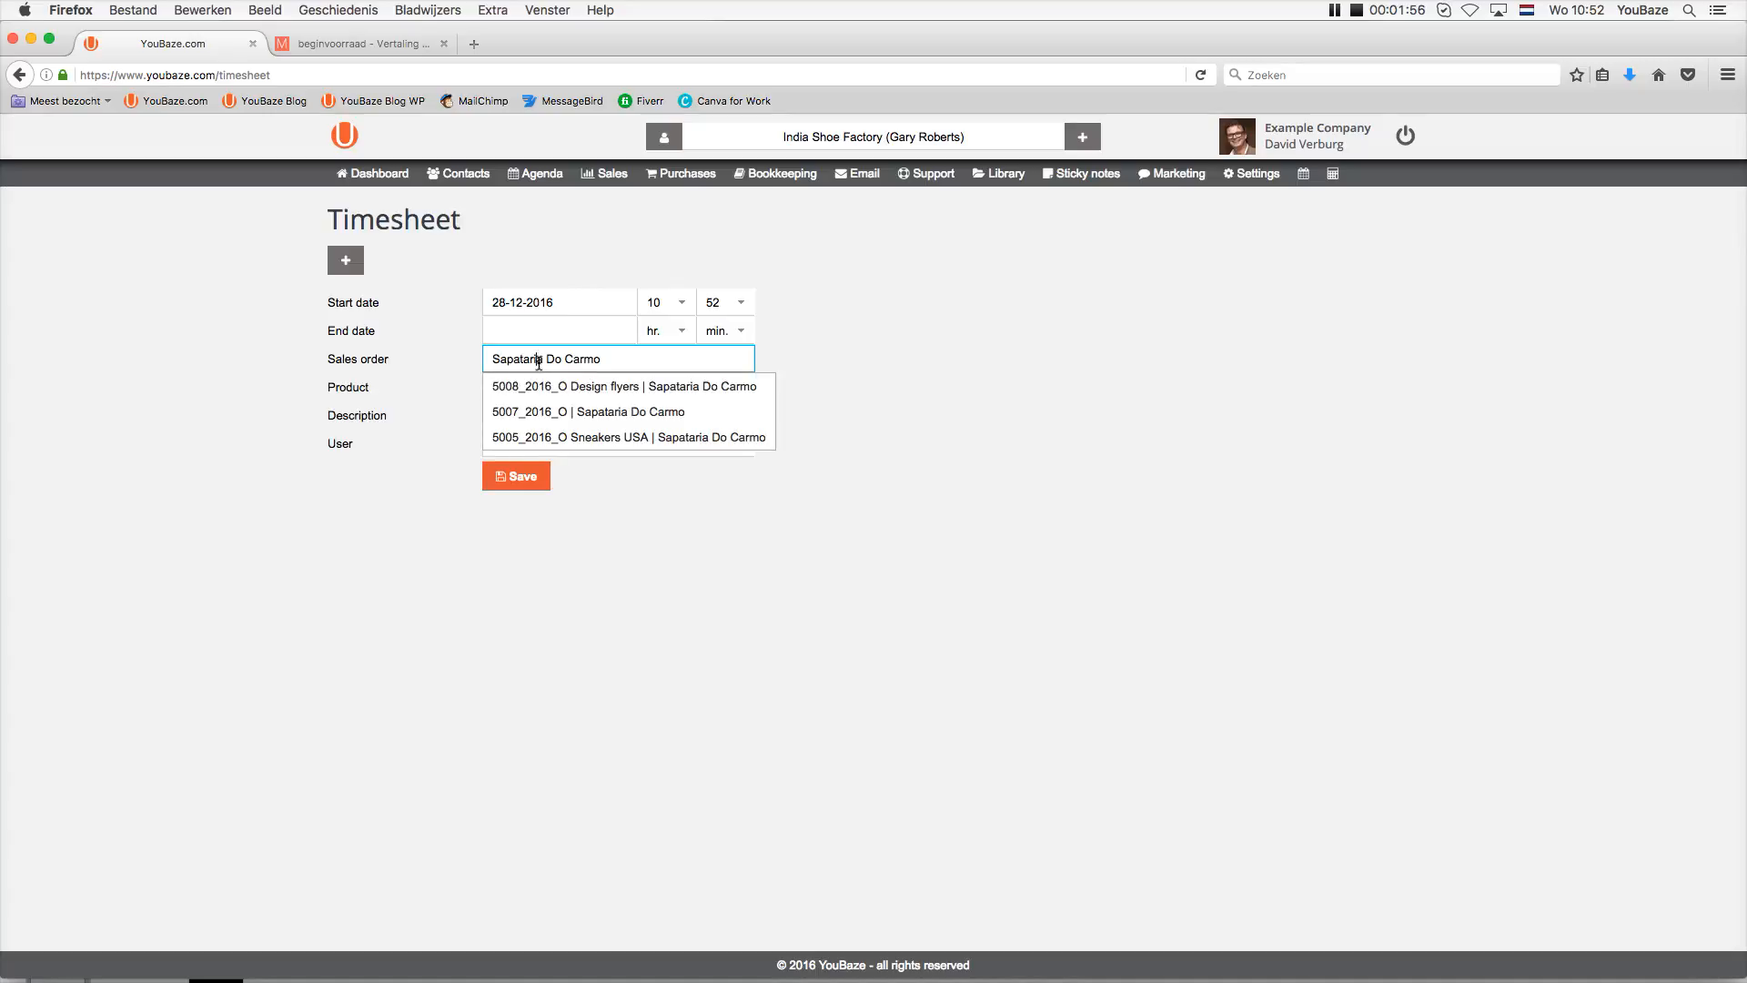
left_click_drag(538, 364, 598, 370)
key("BackSpace")
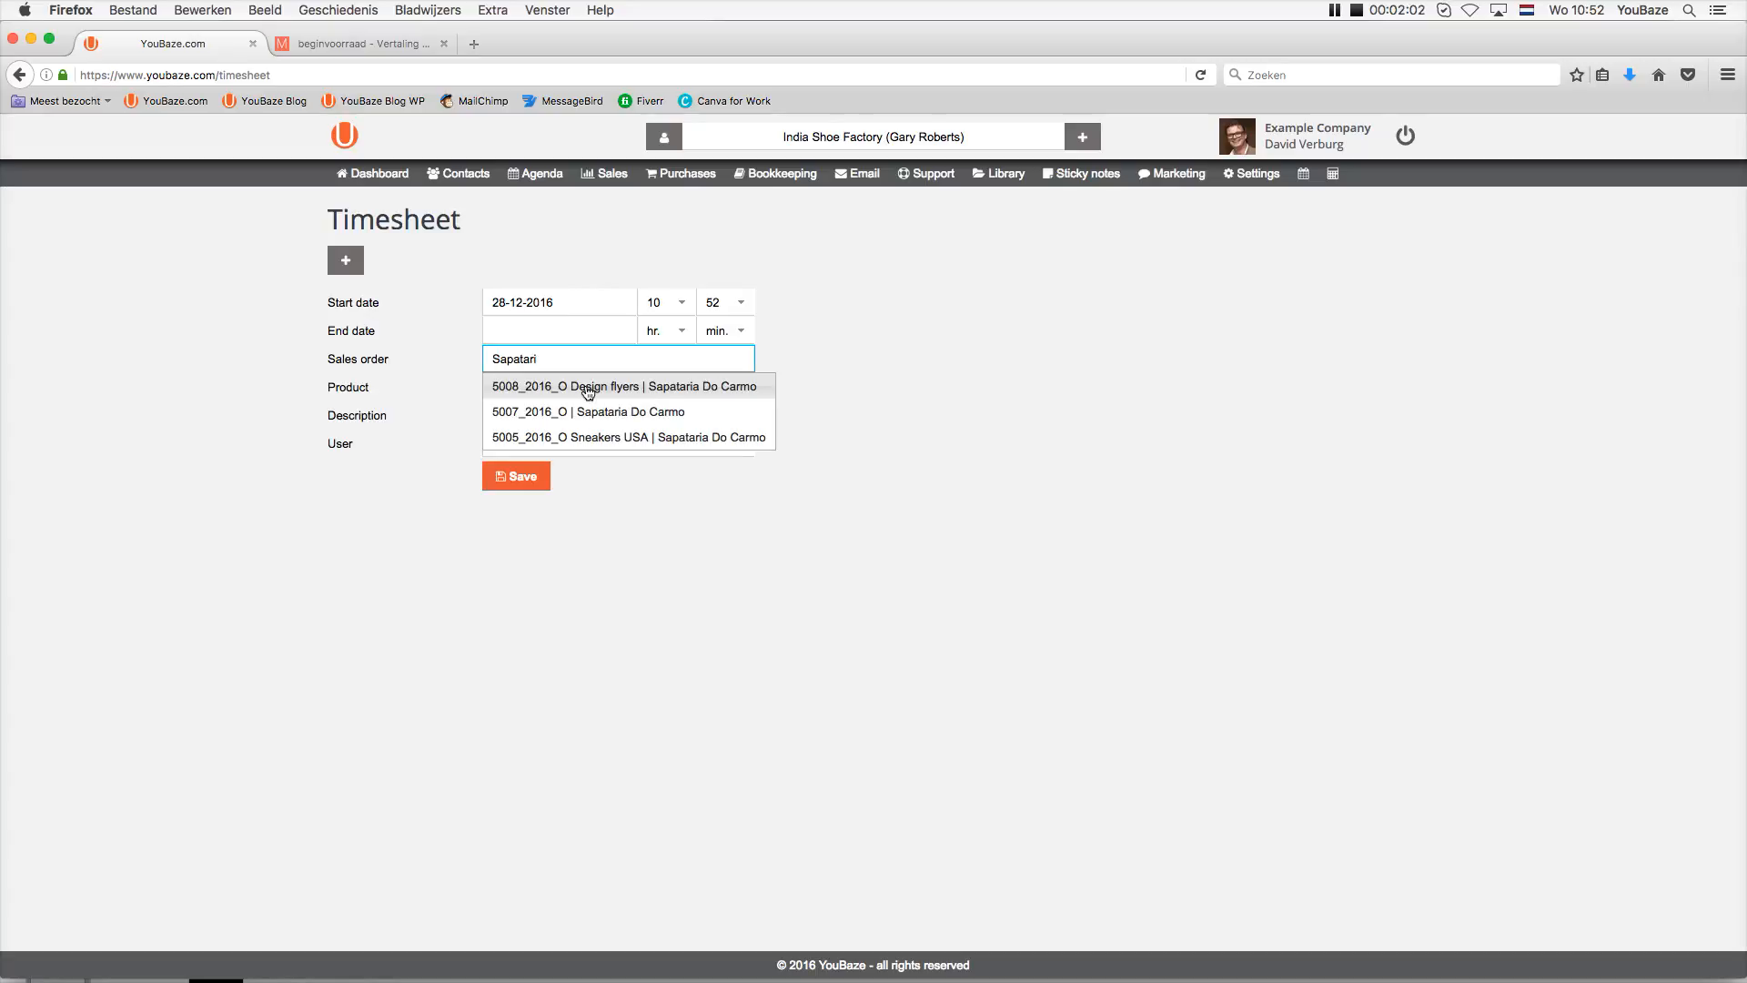
left_click(588, 389)
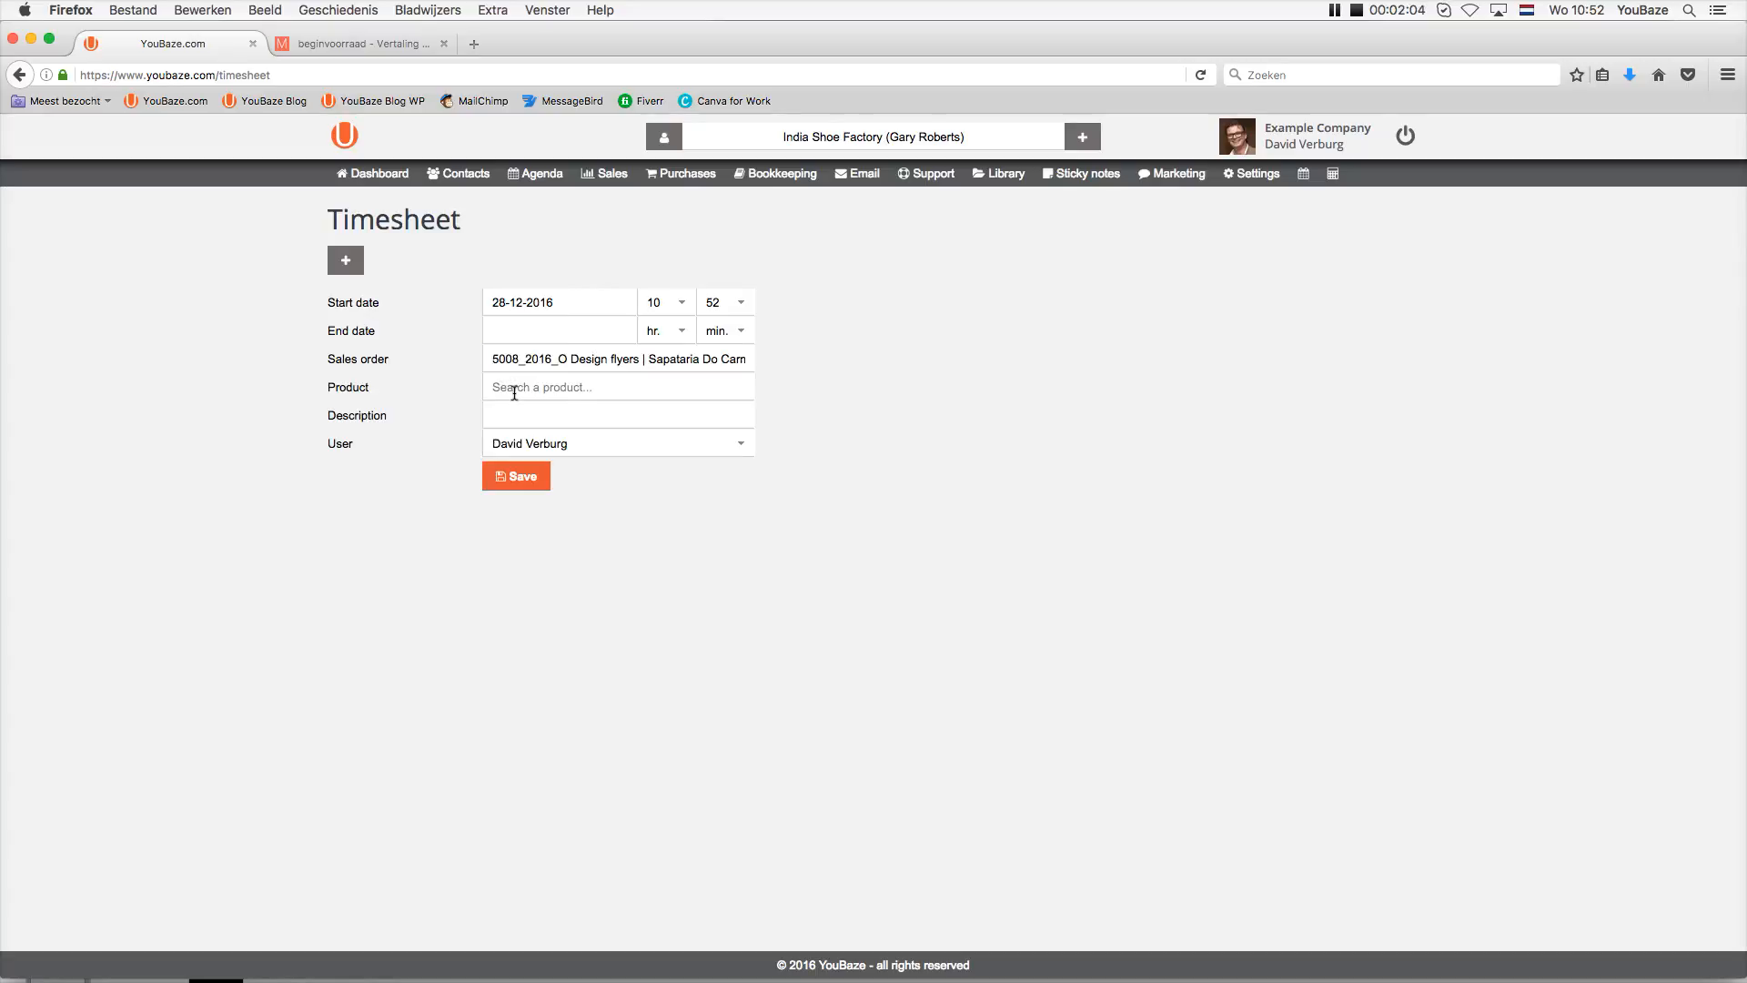
Set the entry's product to dtp and its description to "First design flyer", keeping the preselected user.
left_click(514, 391)
type("dtp")
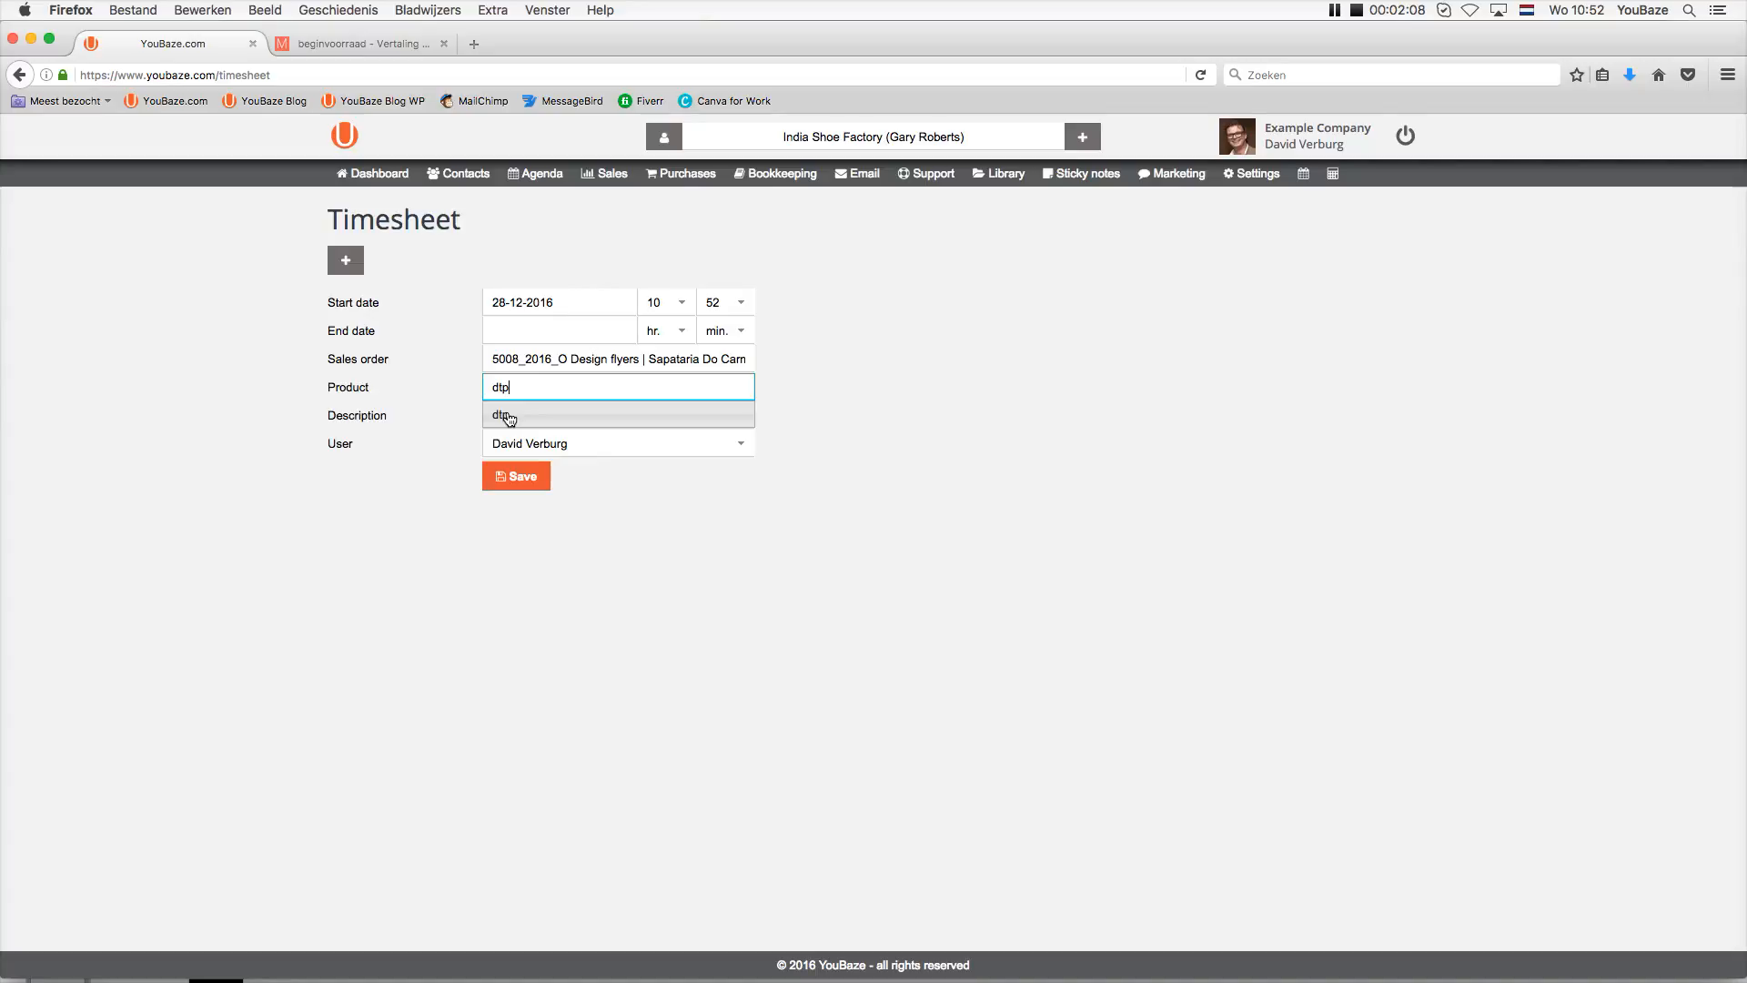
left_click(507, 417)
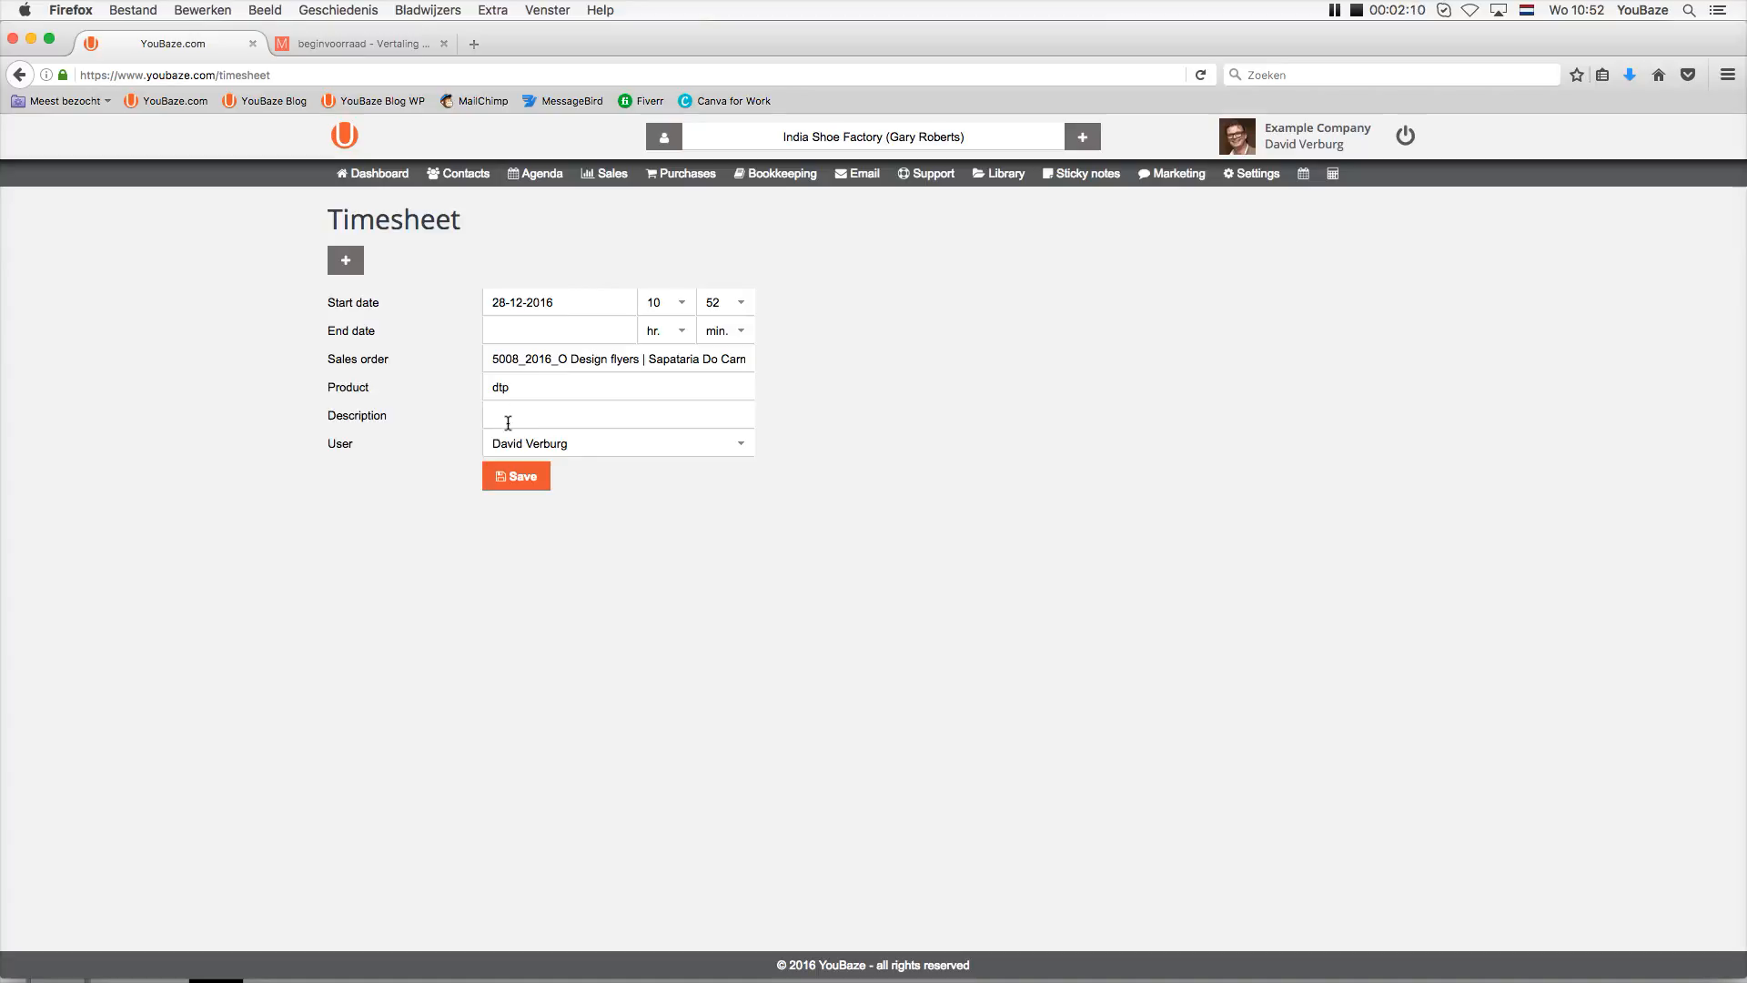
left_click(508, 423)
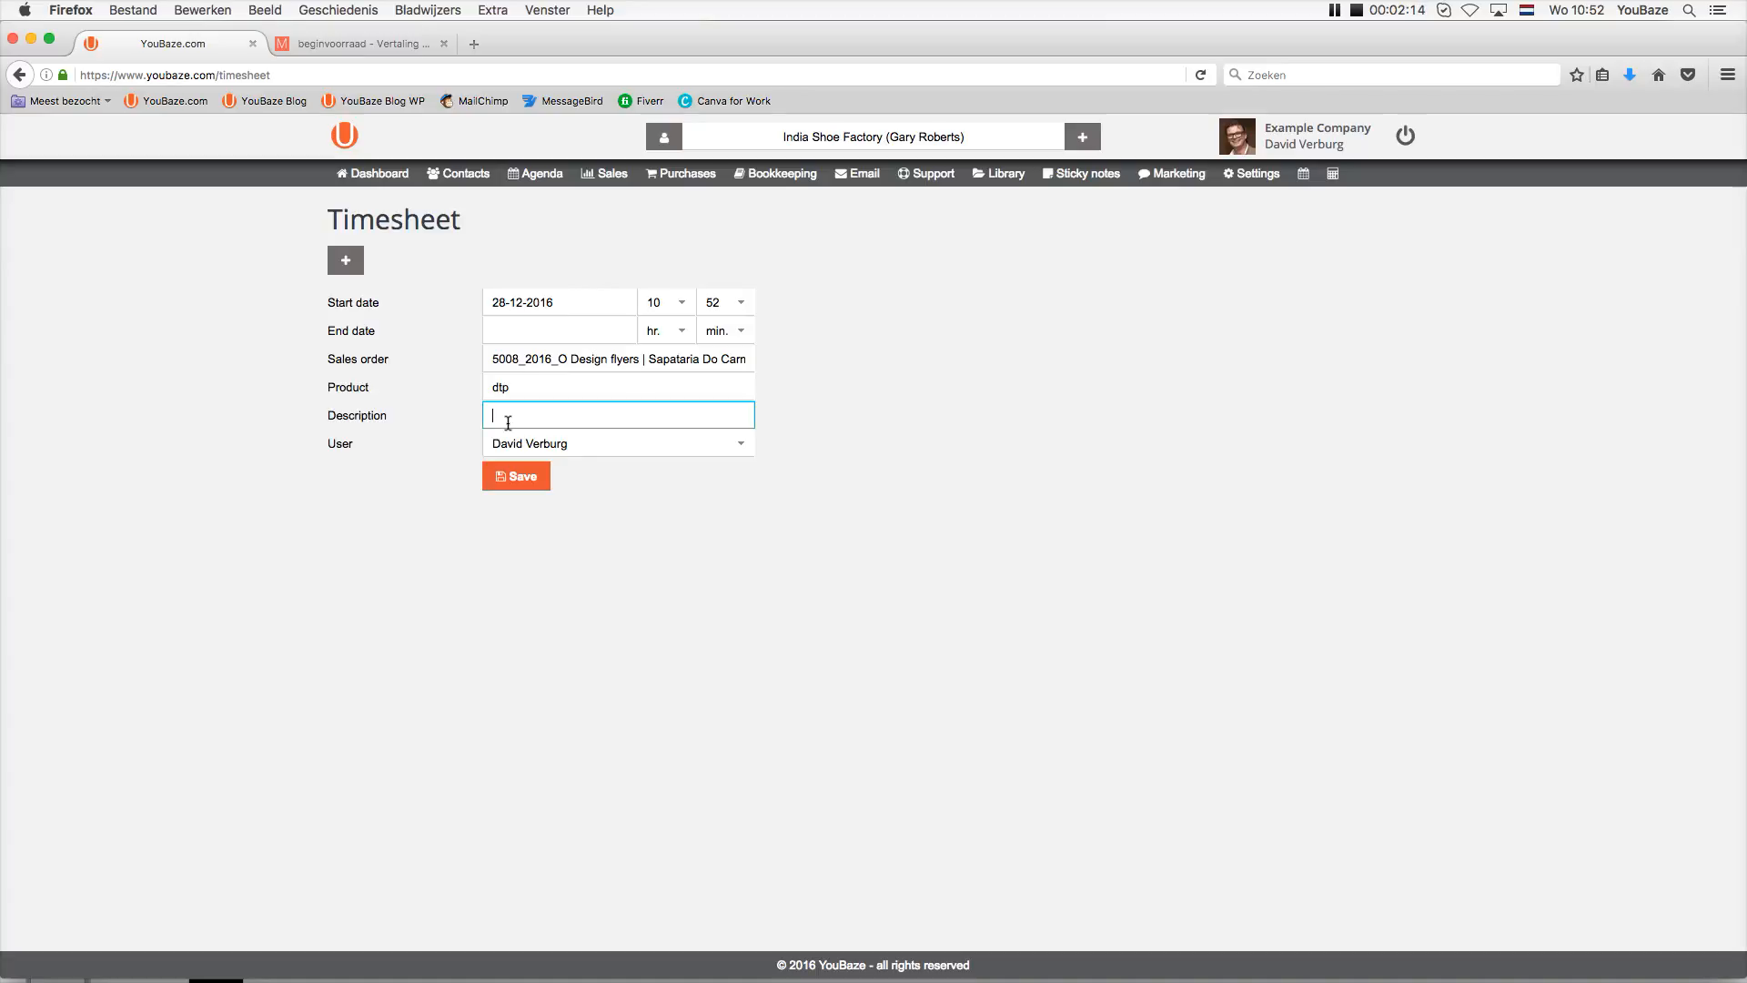
type("First design flyer")
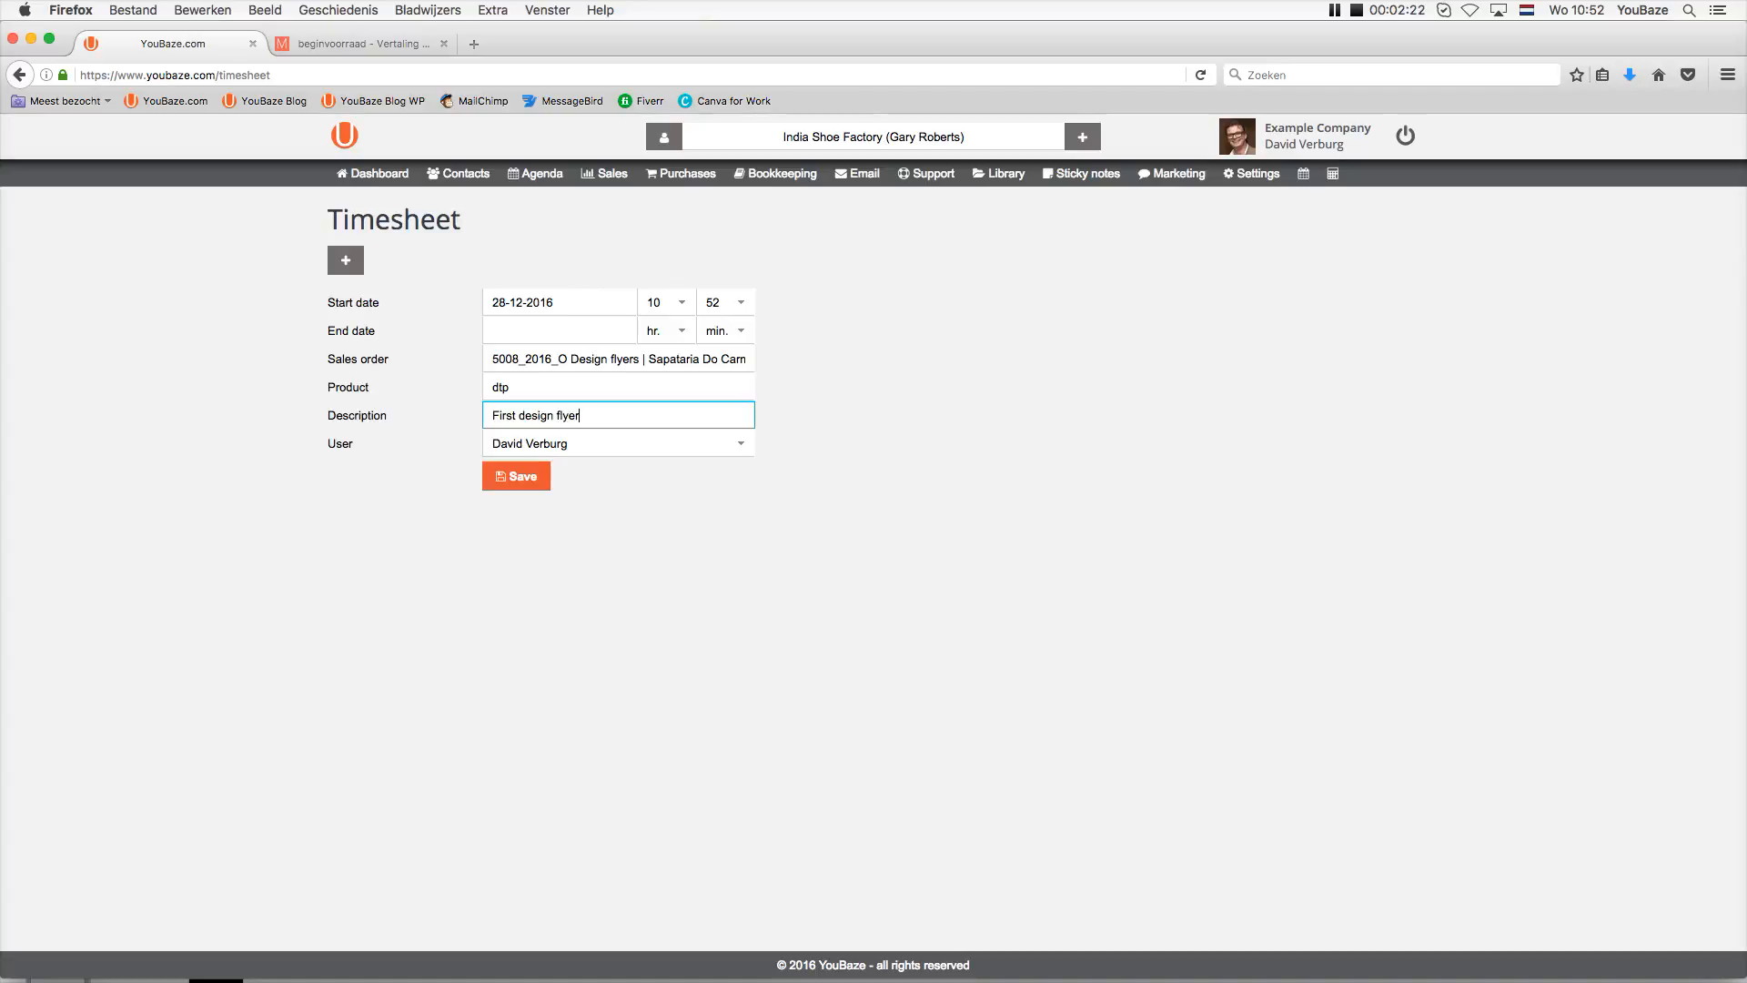
left_click(519, 453)
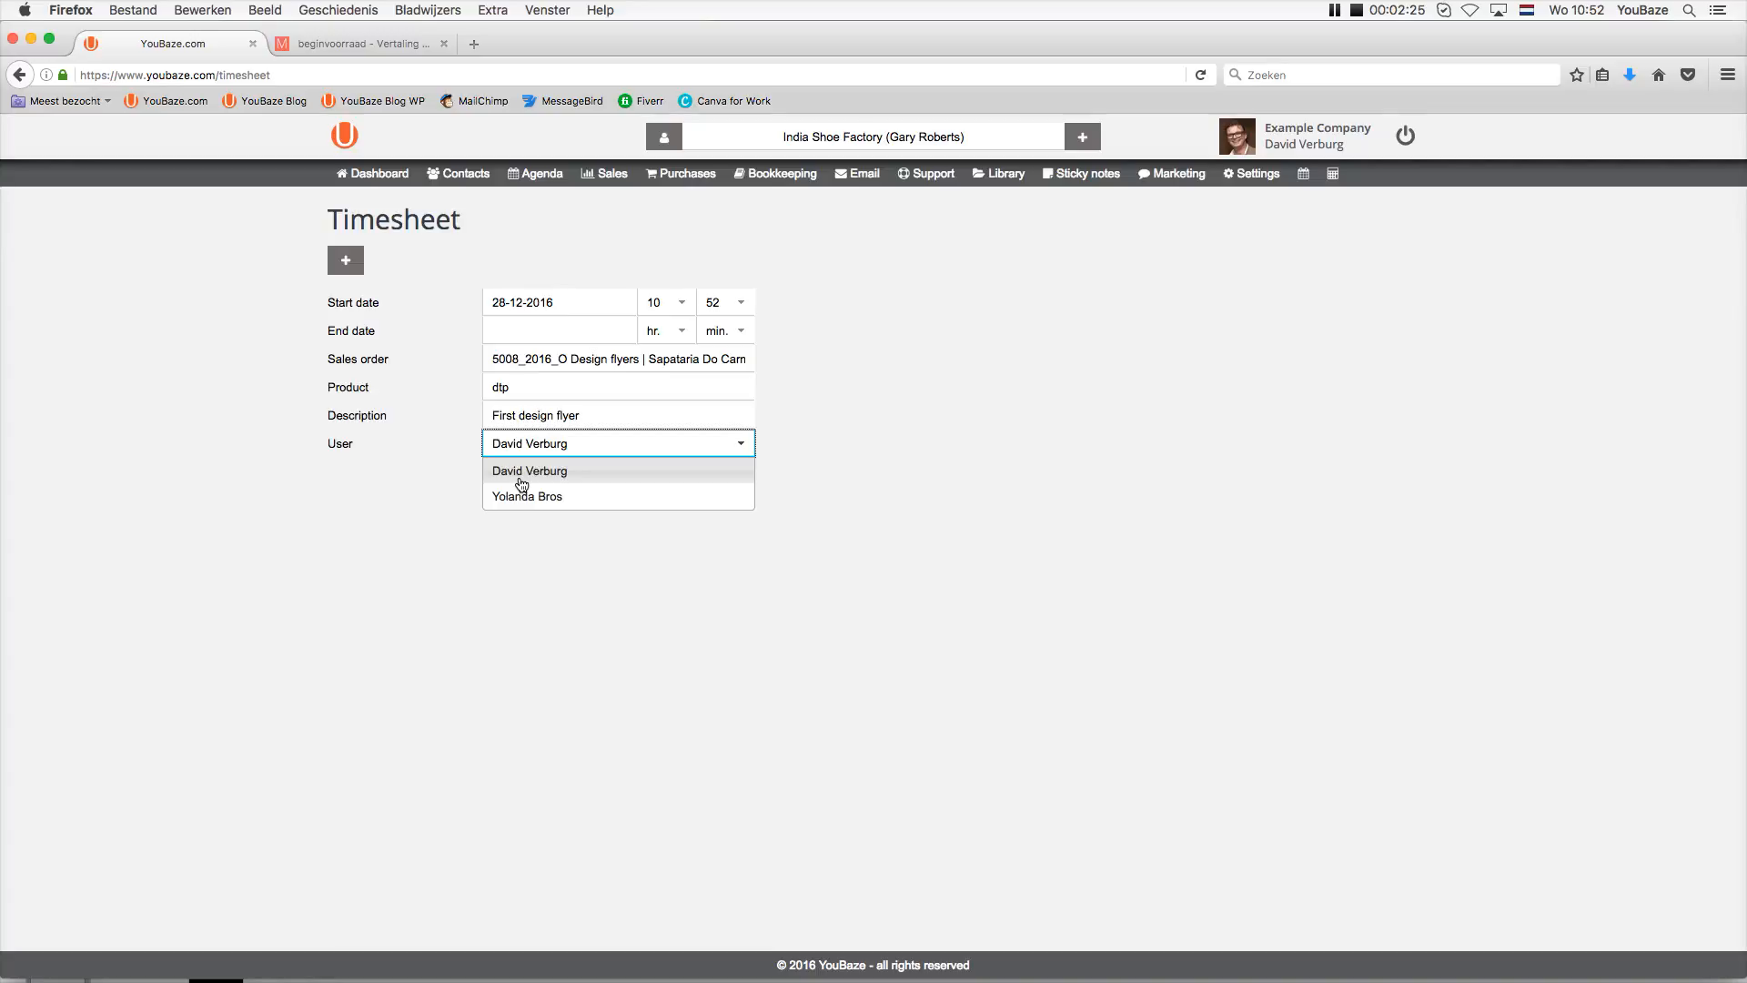
left_click(448, 473)
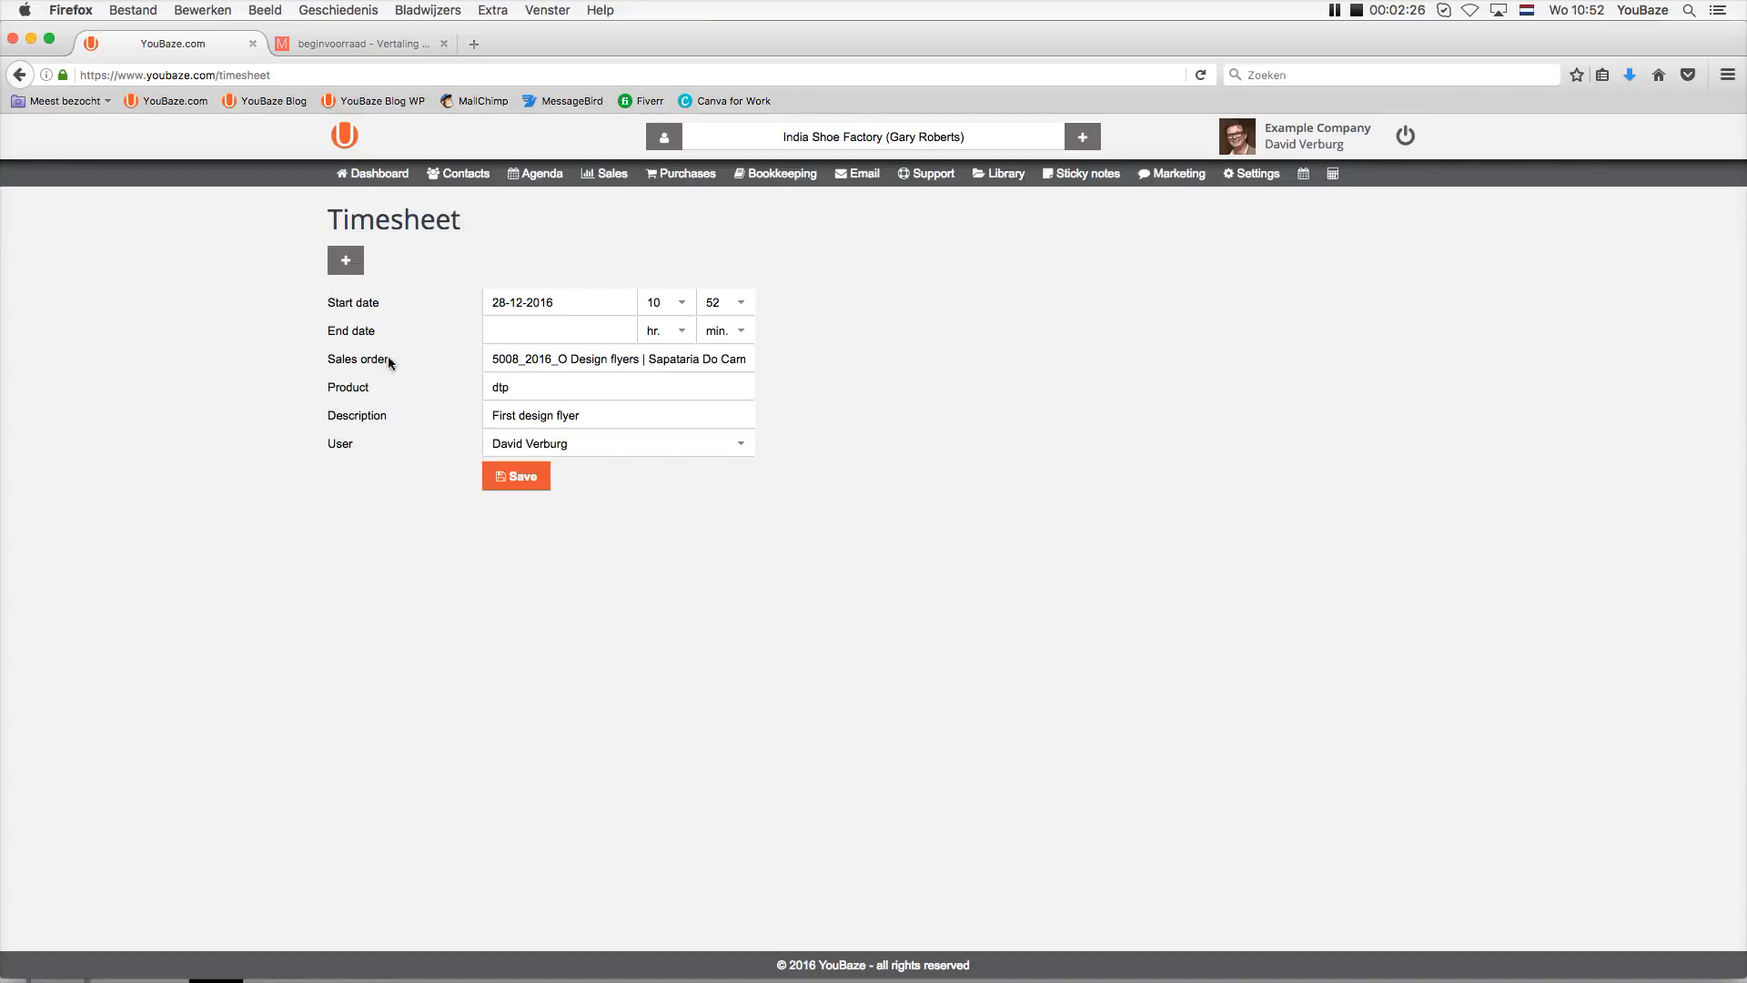
Save the new timesheet entry for the Design flyers order and stop its running time registration.
left_click(505, 482)
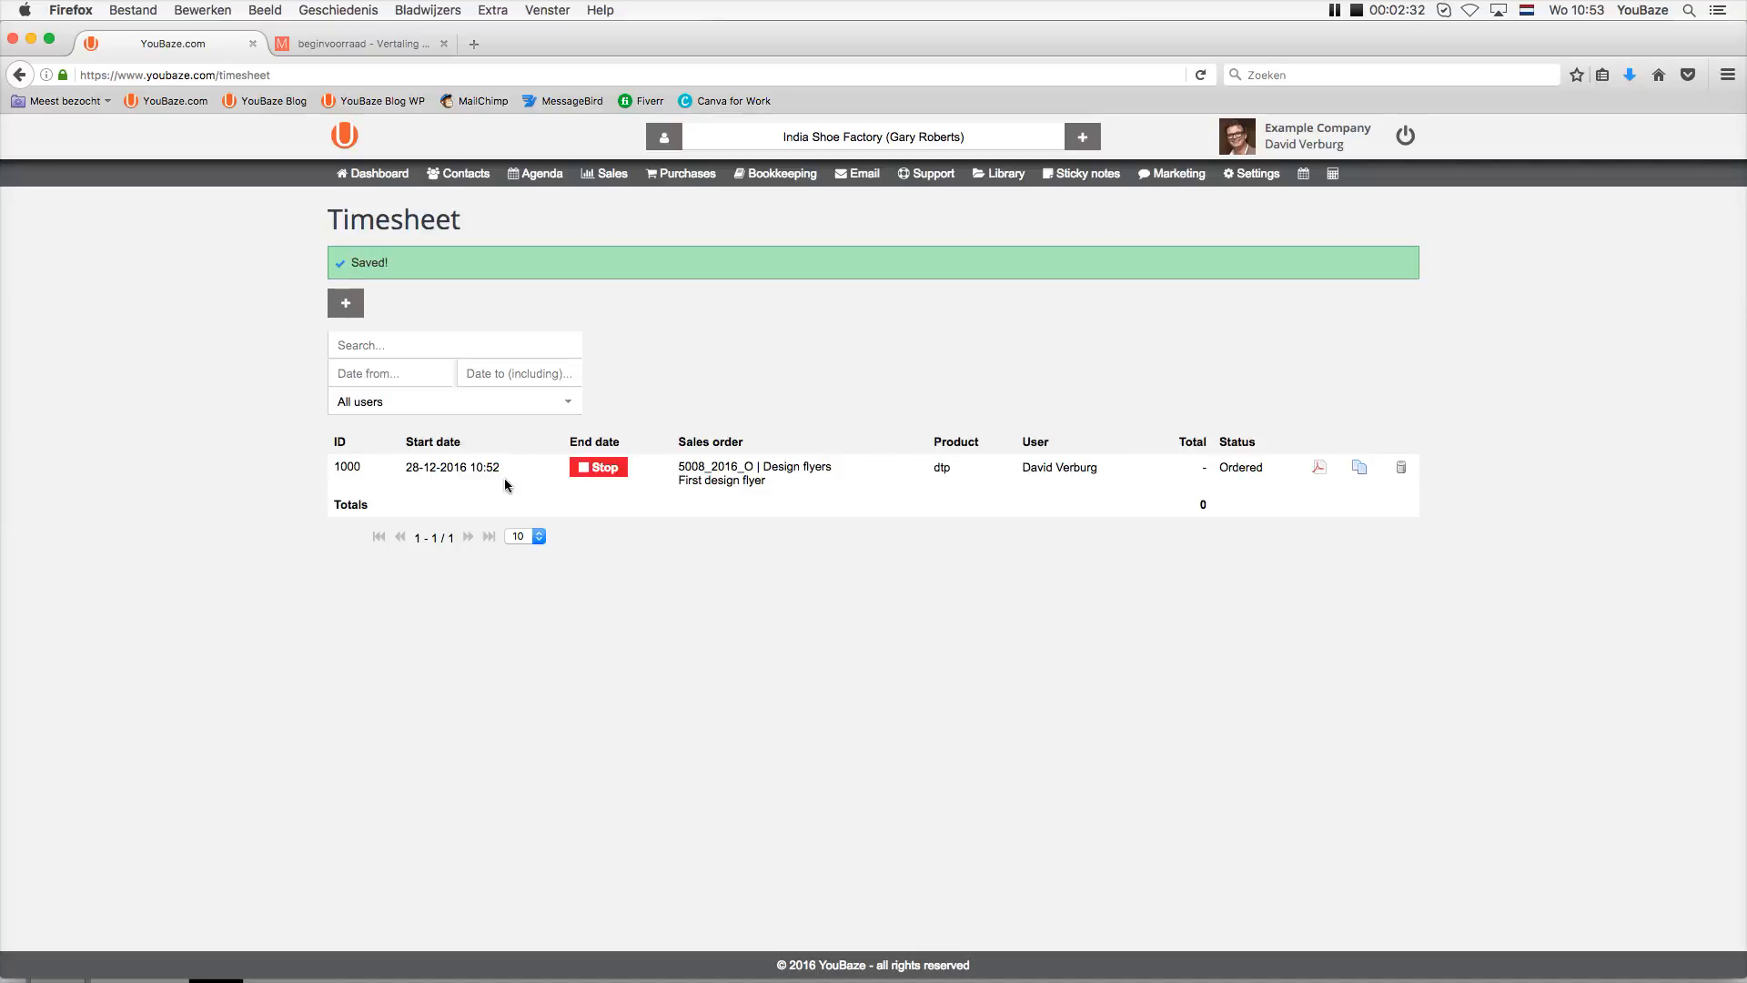
left_click_drag(404, 466, 499, 437)
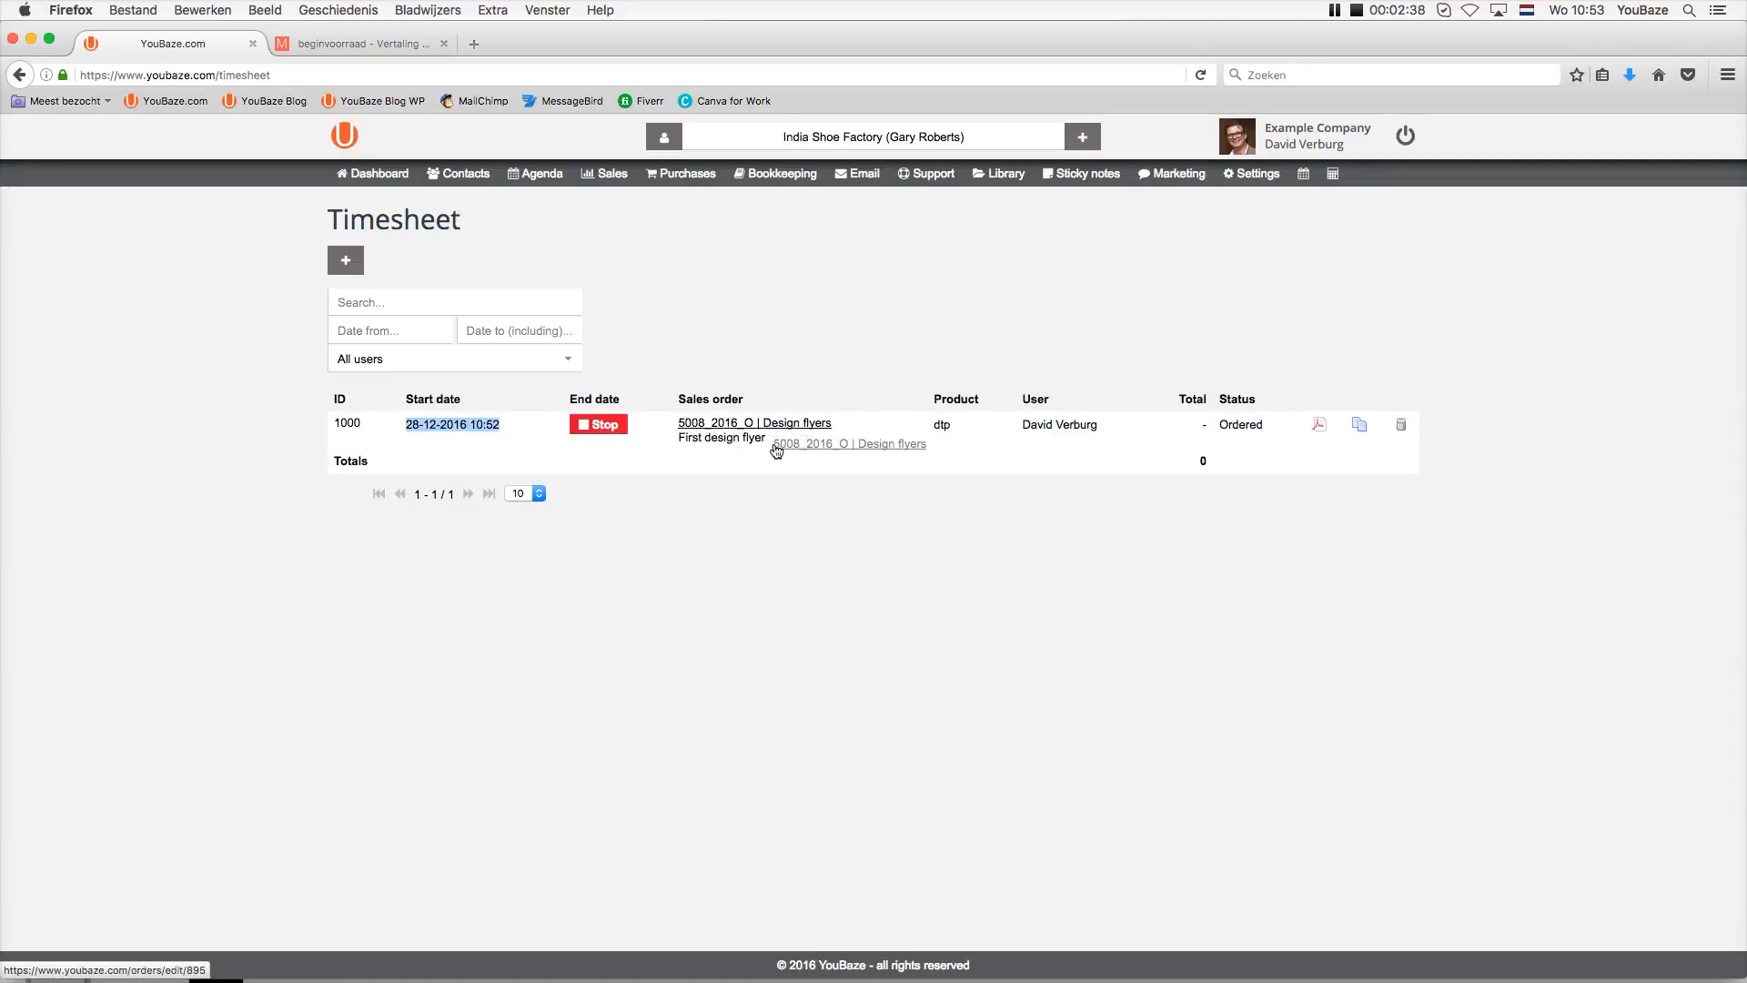
left_click_drag(767, 436, 682, 401)
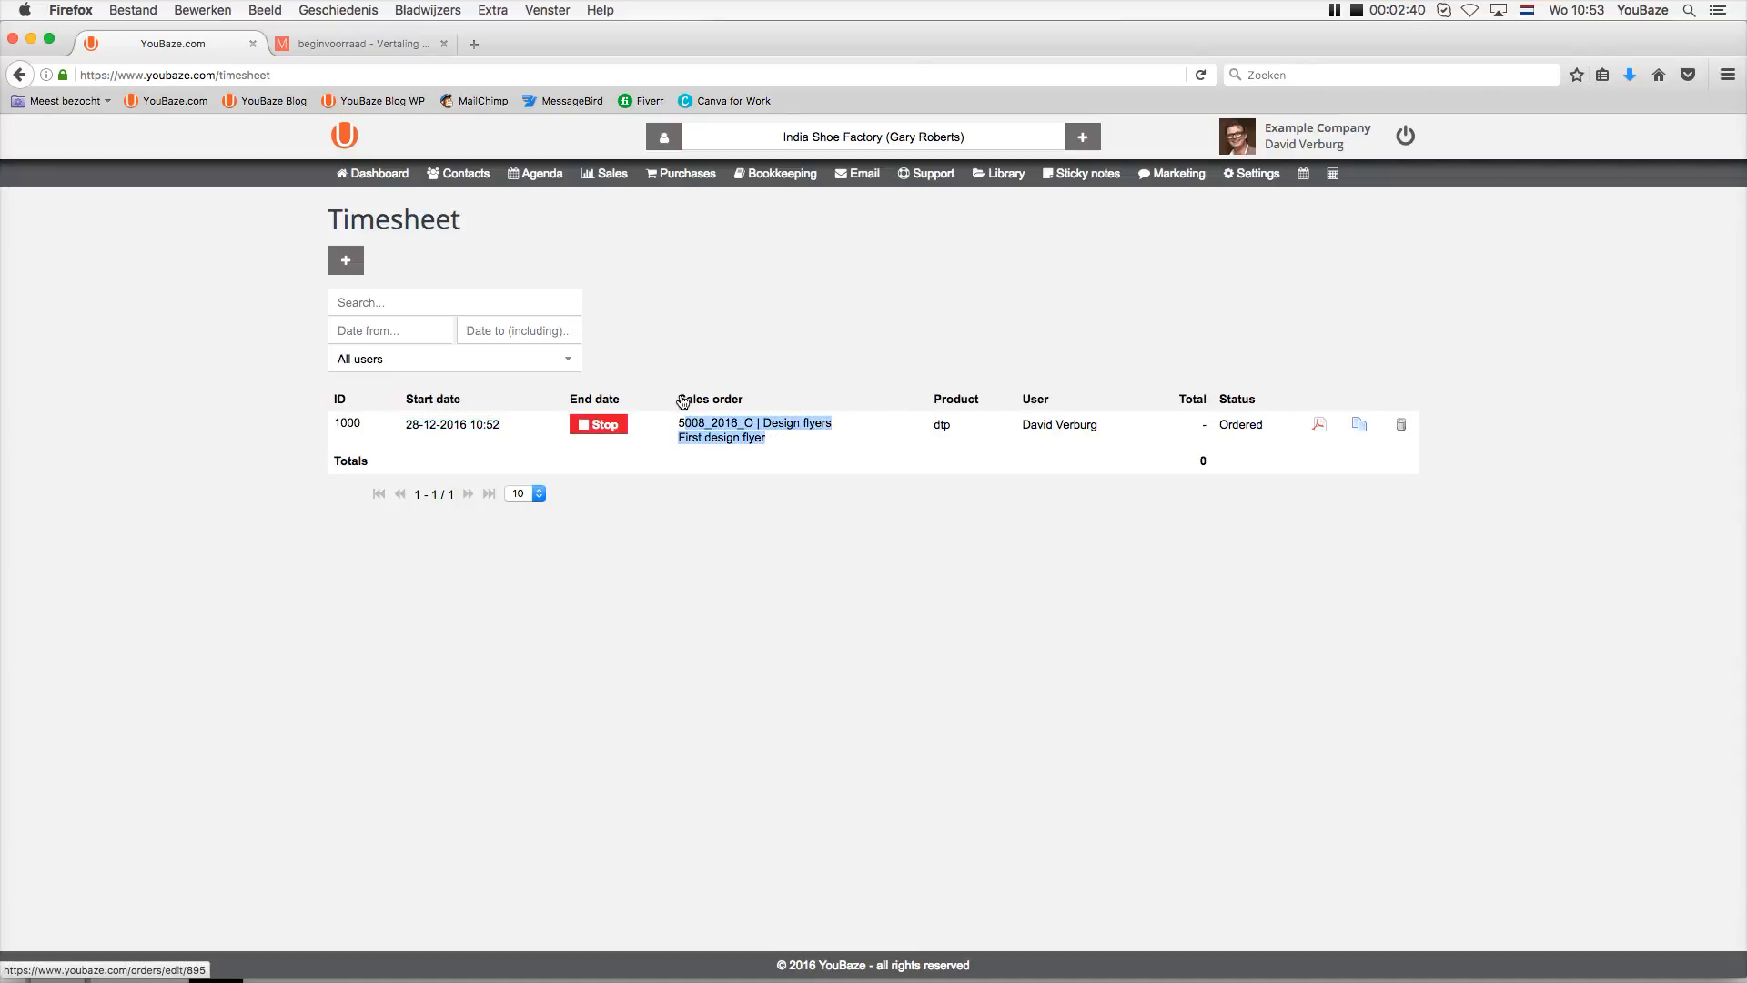
left_click(708, 543)
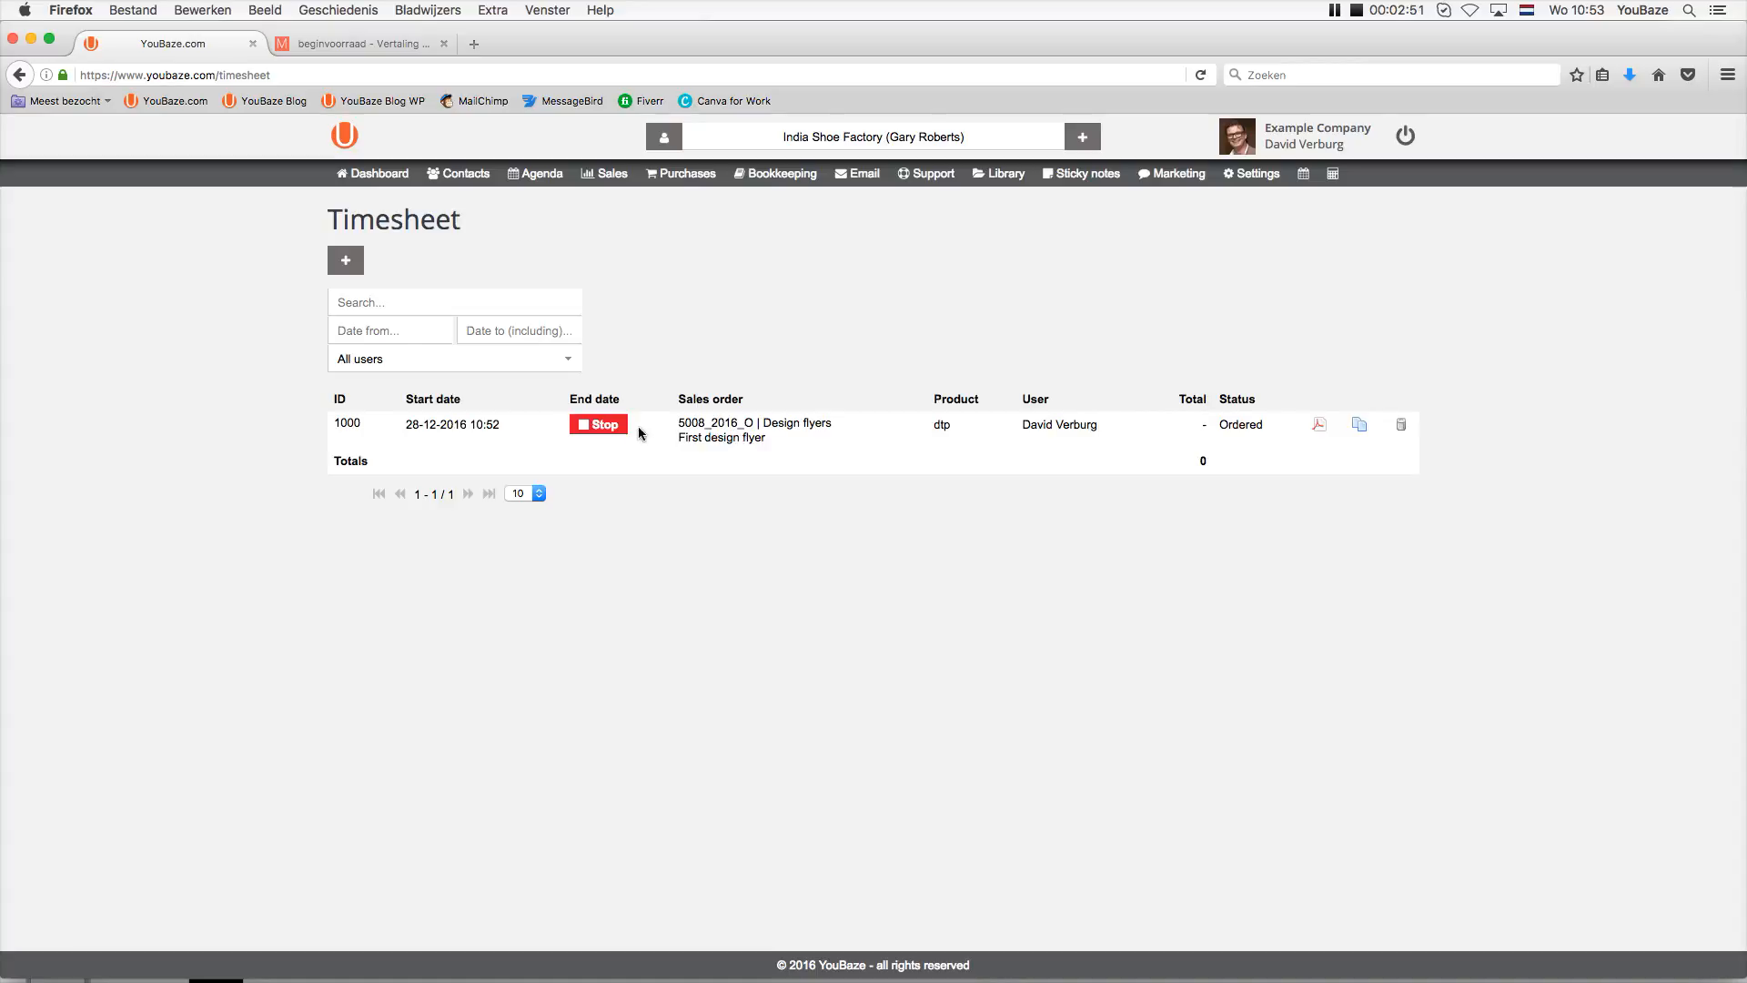
left_click(598, 425)
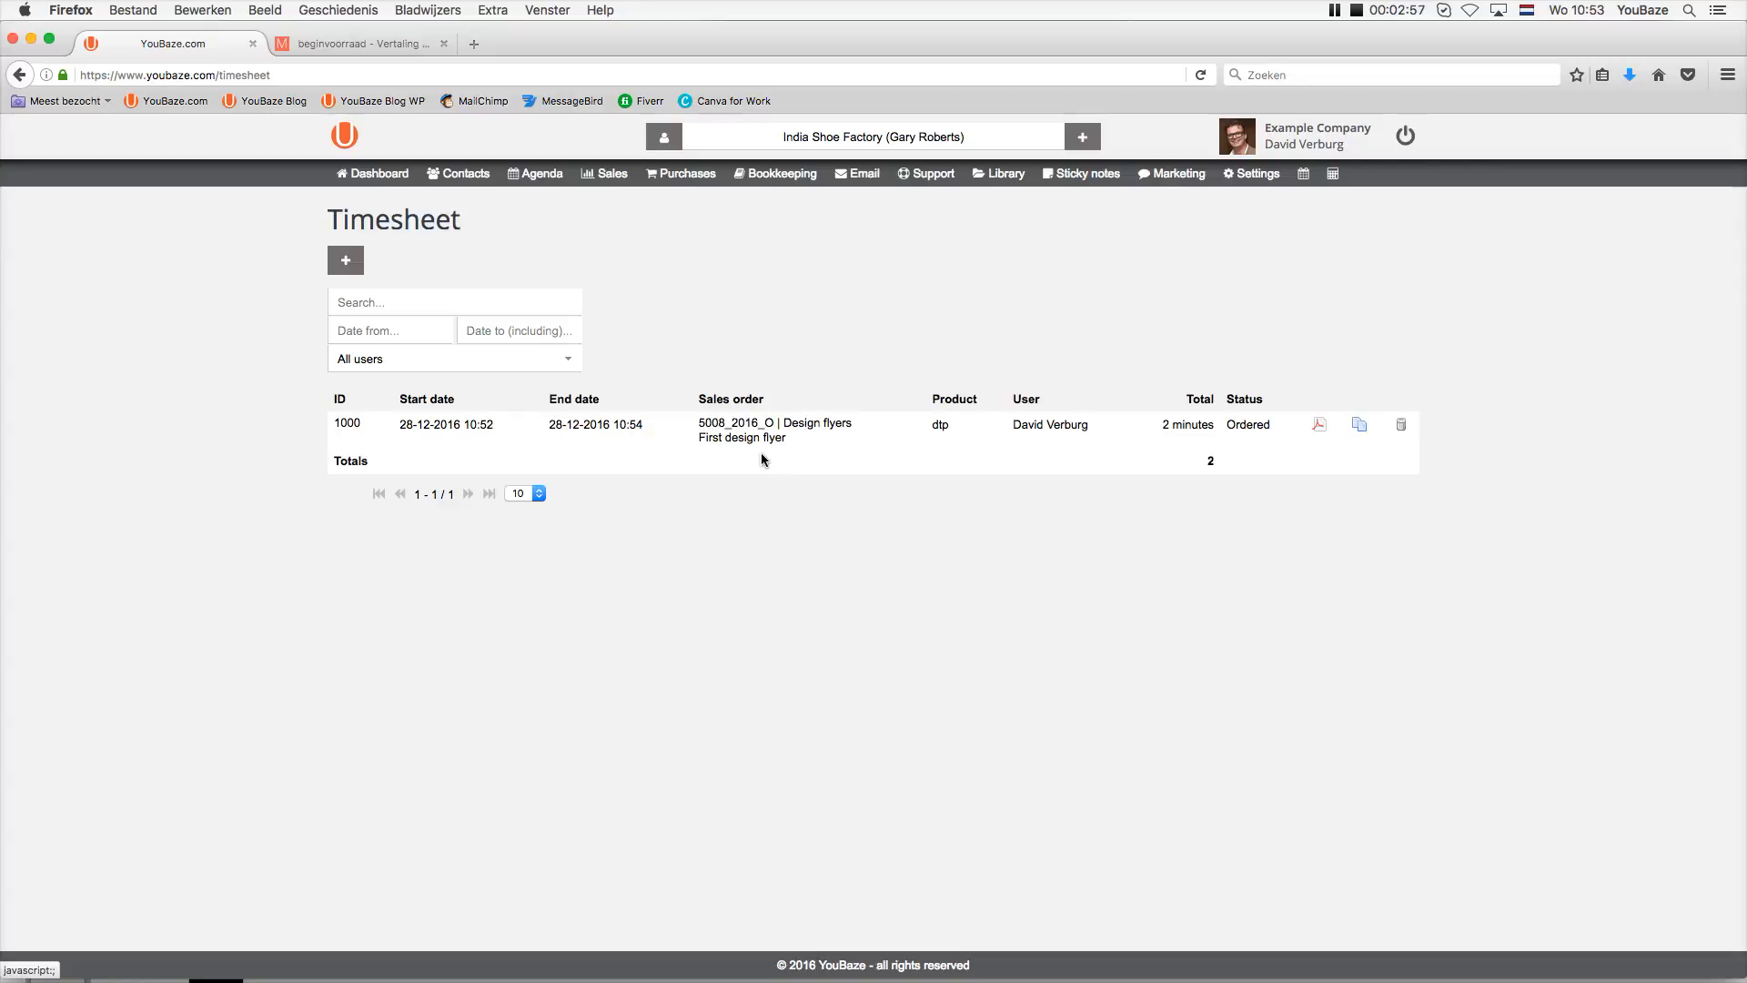
Replicate the Design flyers timesheet entry with its default values, save the copy and stop its time registration.
left_click(1362, 432)
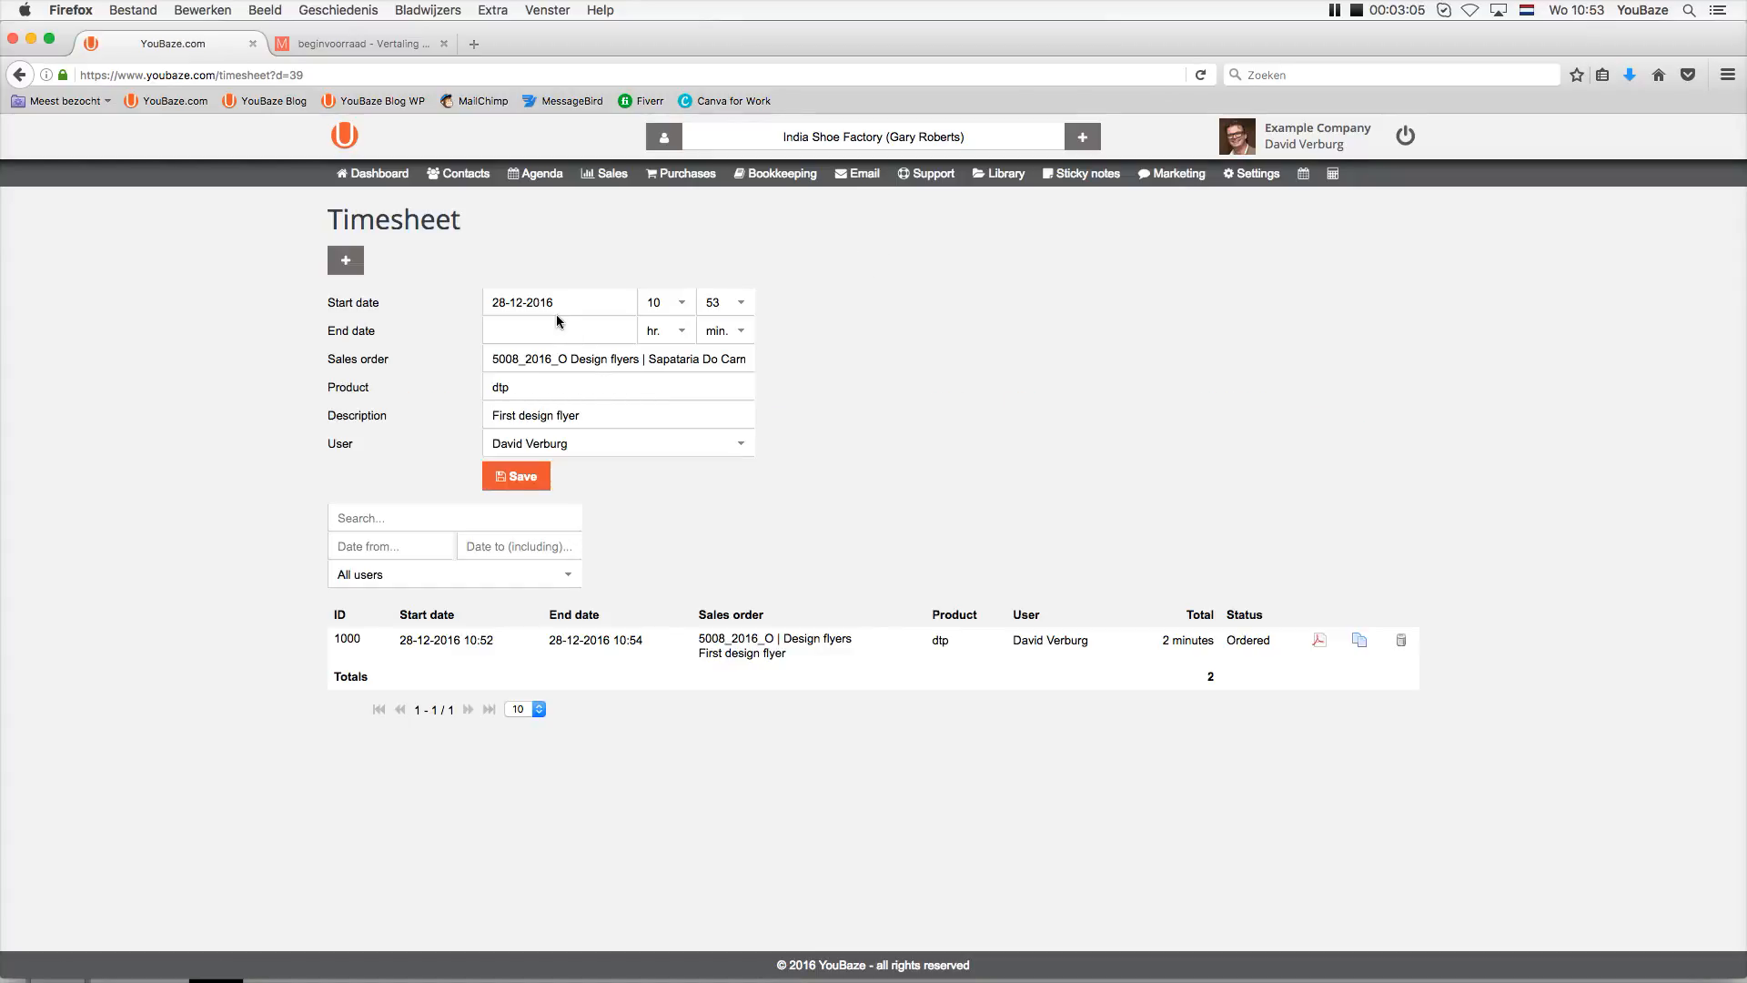
left_click(523, 476)
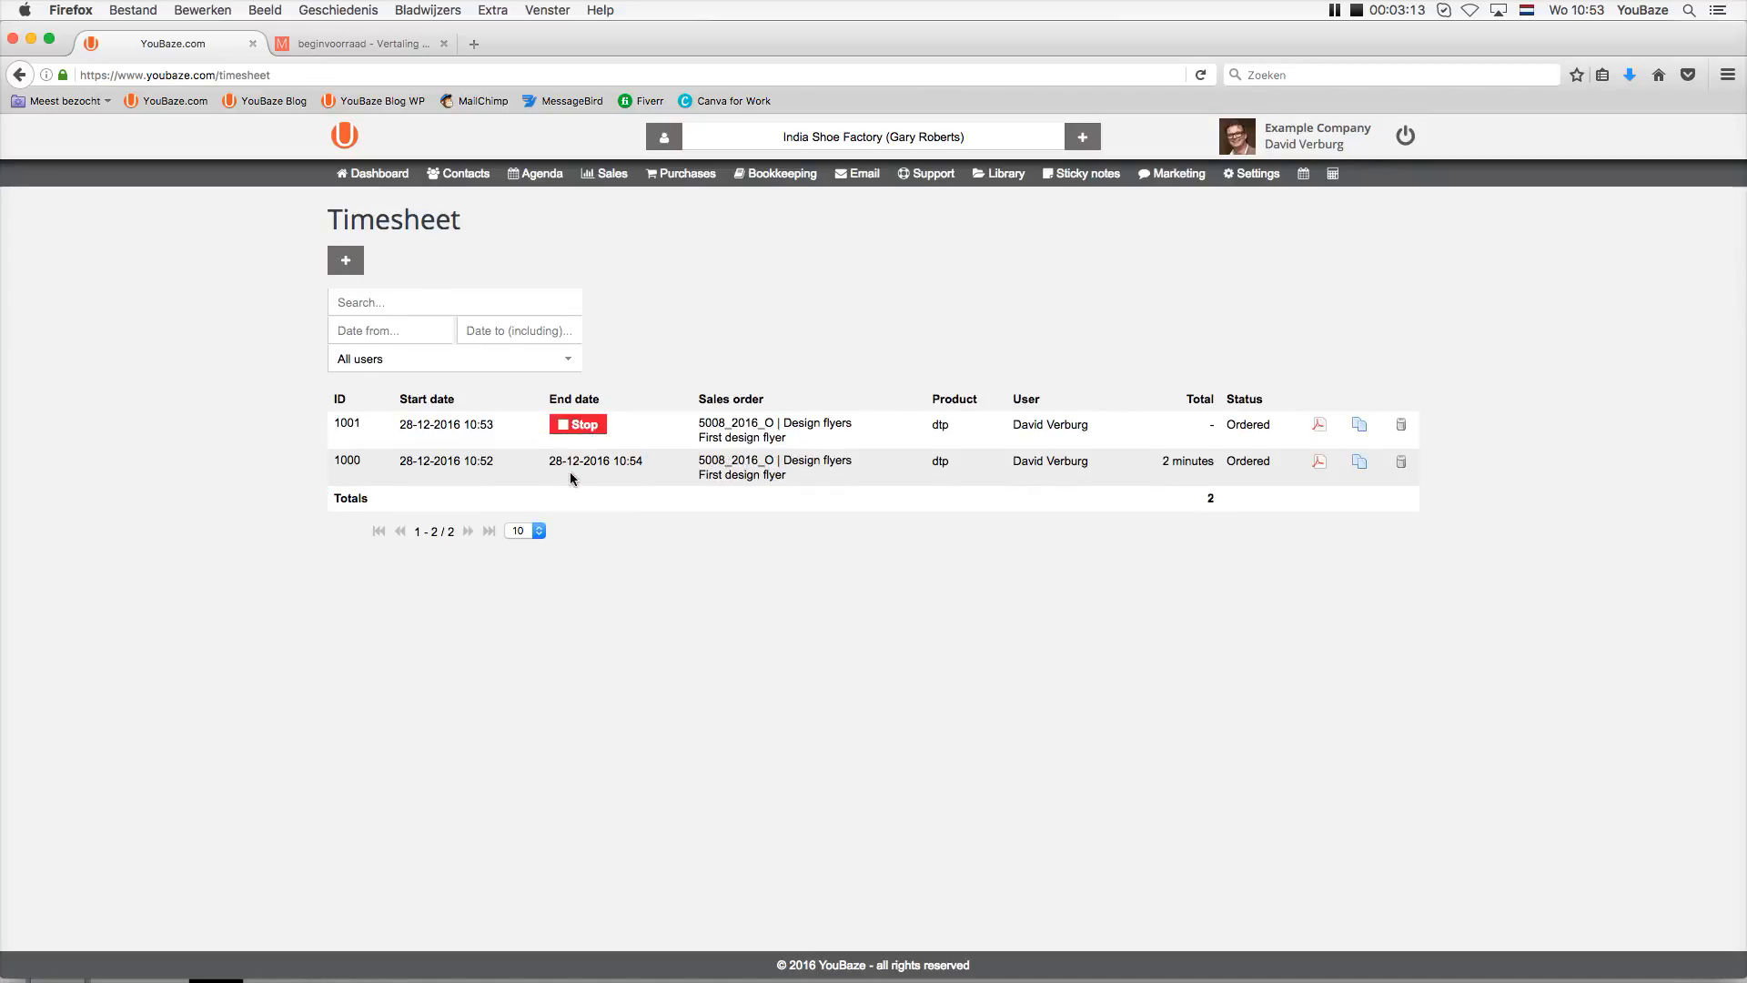
left_click(569, 430)
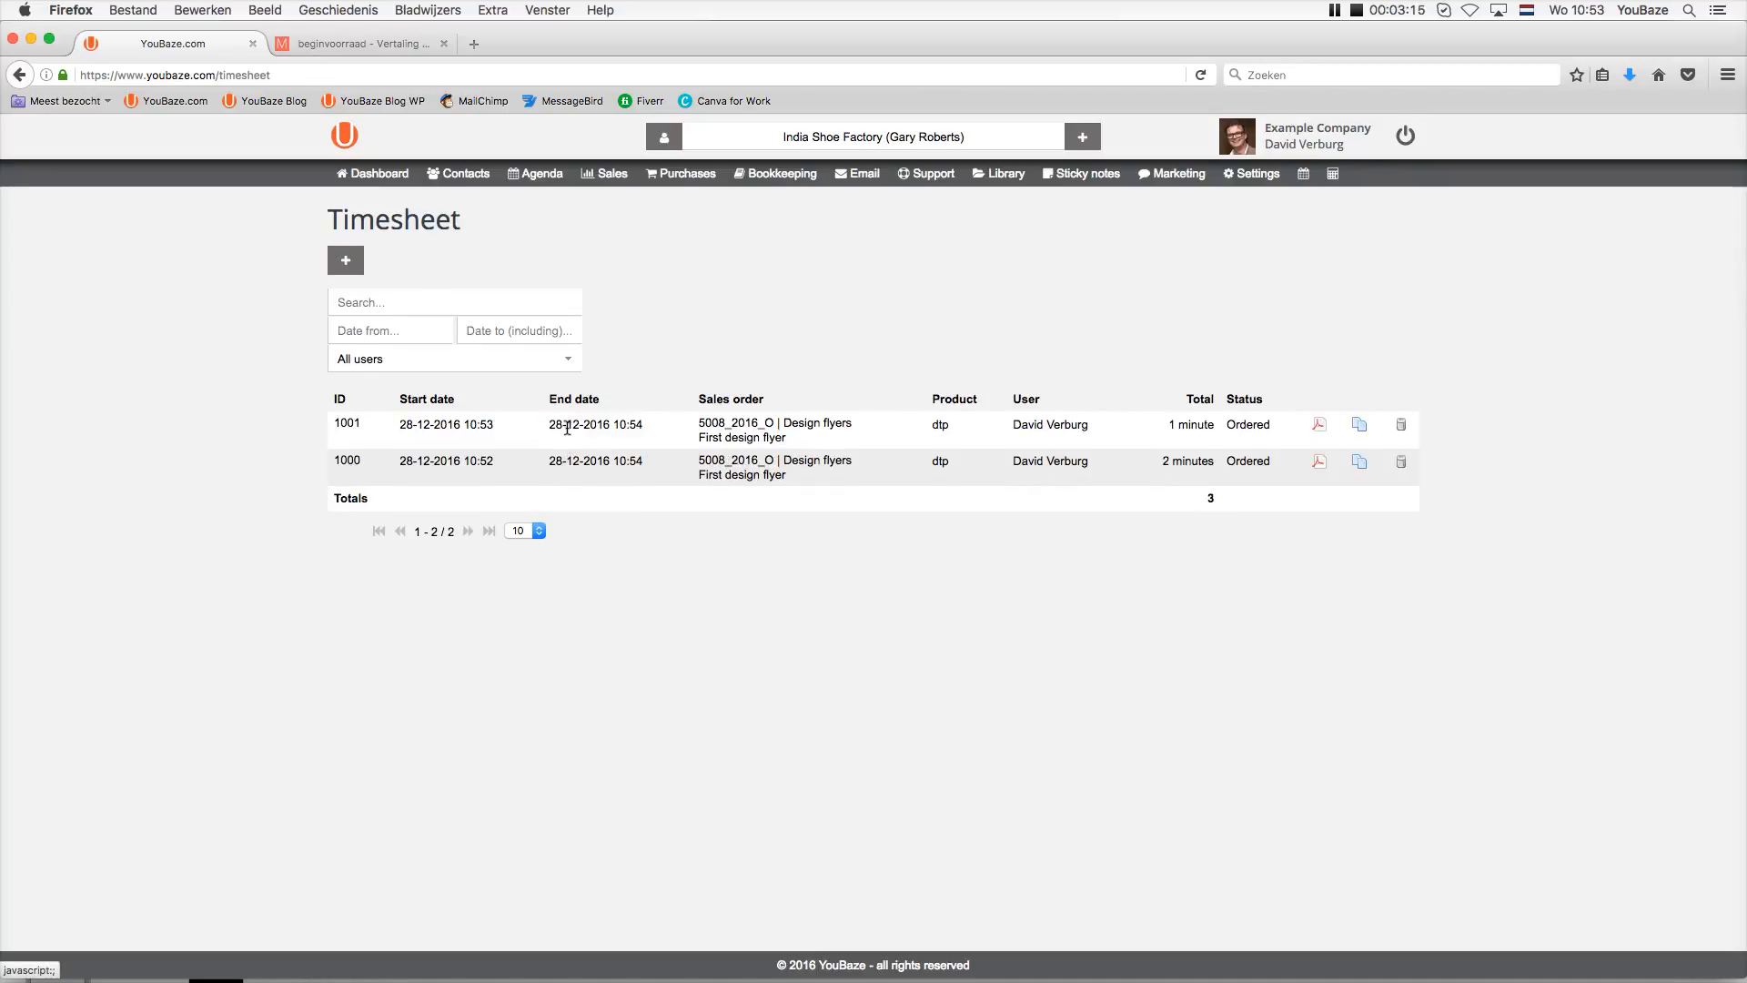
Delete the replicated timesheet entry, keeping only the original one.
left_click(1406, 424)
left_click(924, 597)
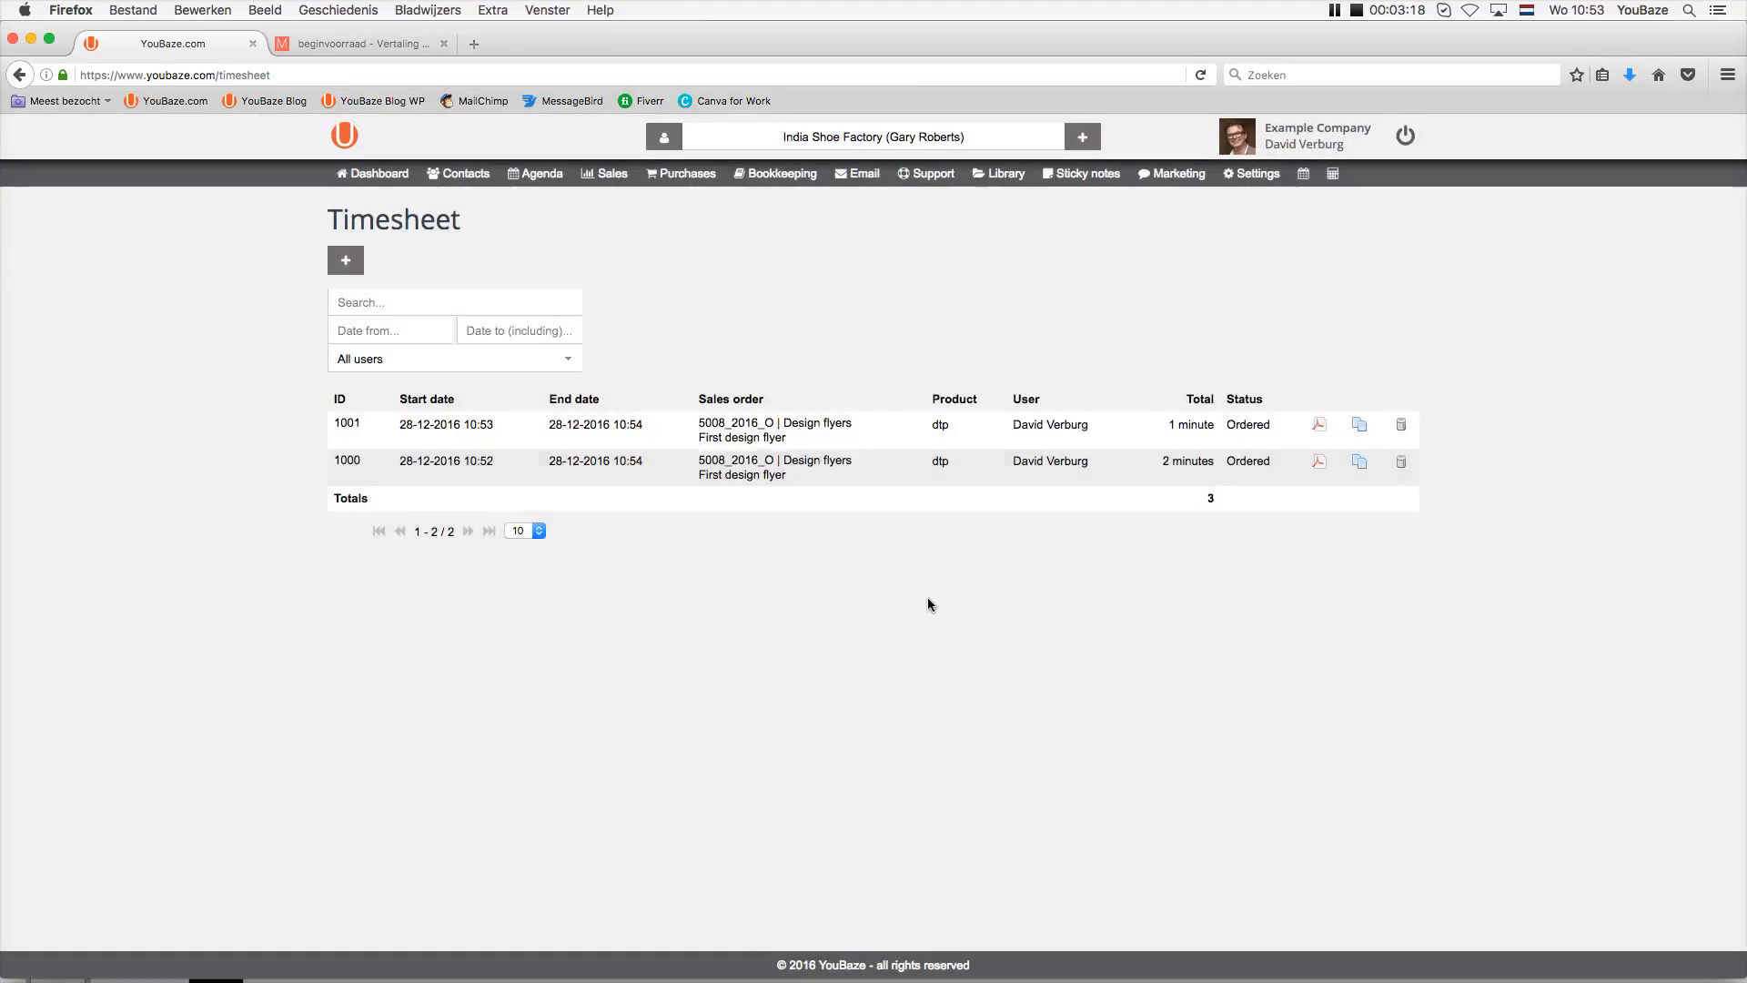
Replicate the original timesheet entry with the end date 28-12-2016 and end time 10:59, and save it.
left_click(1357, 426)
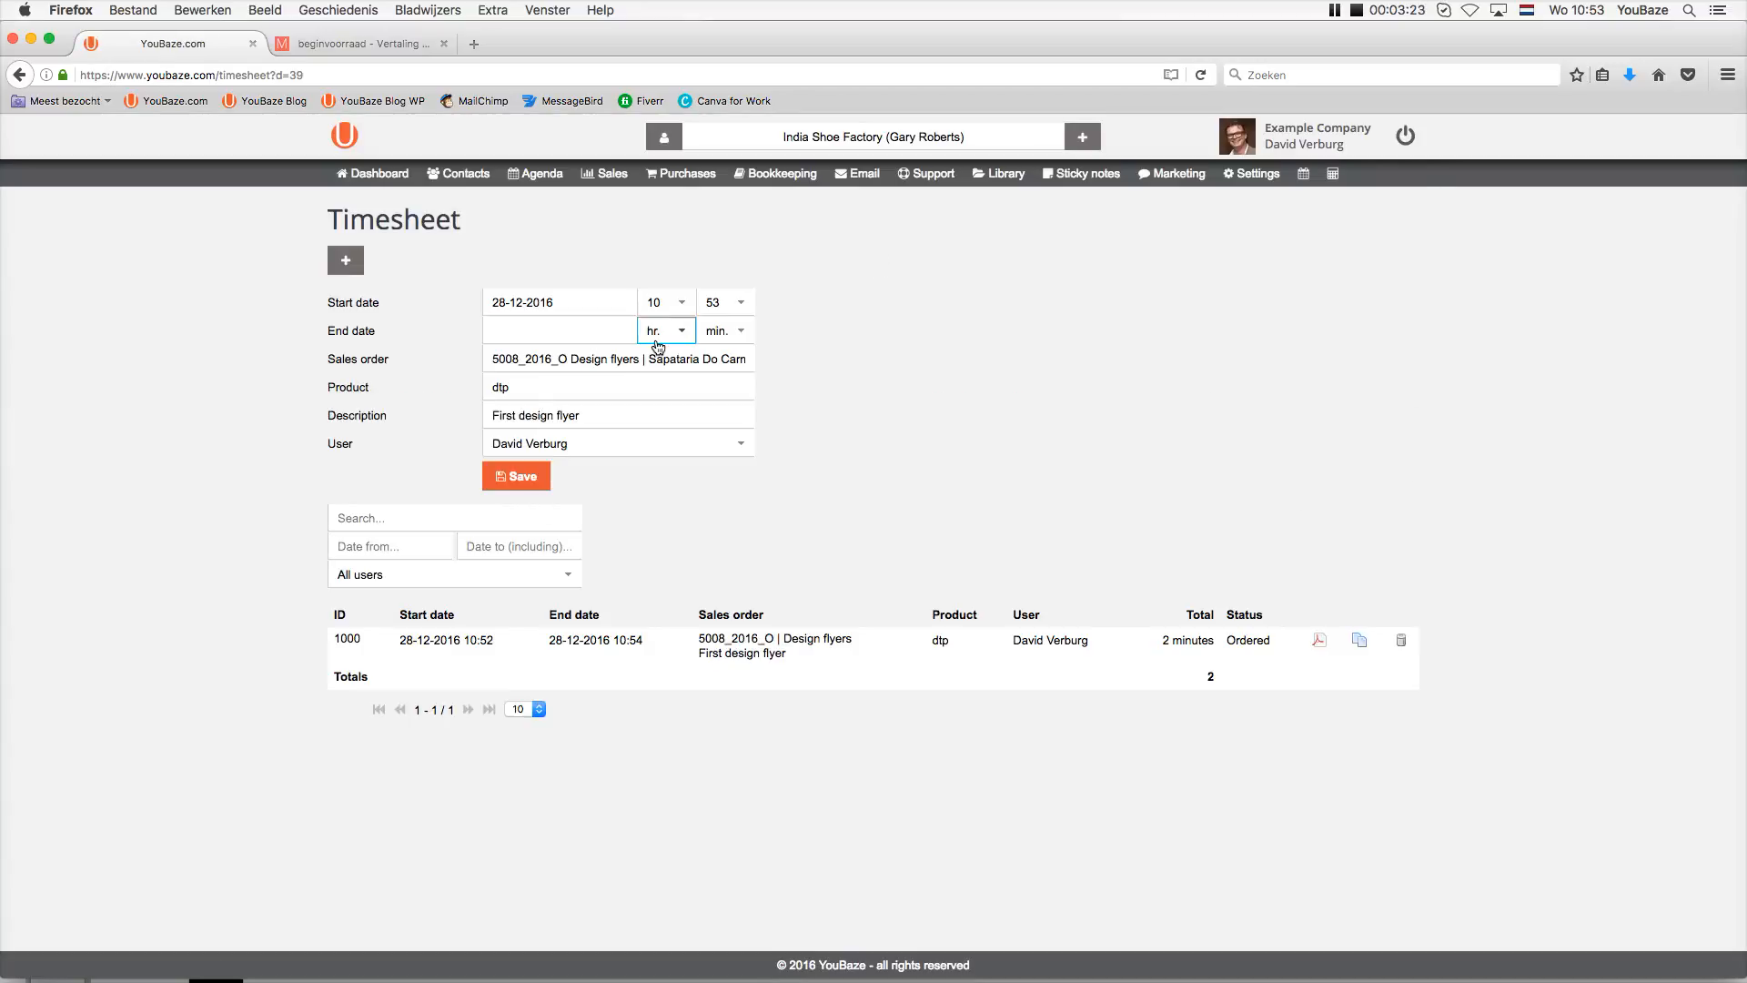
left_click(599, 328)
left_click(591, 524)
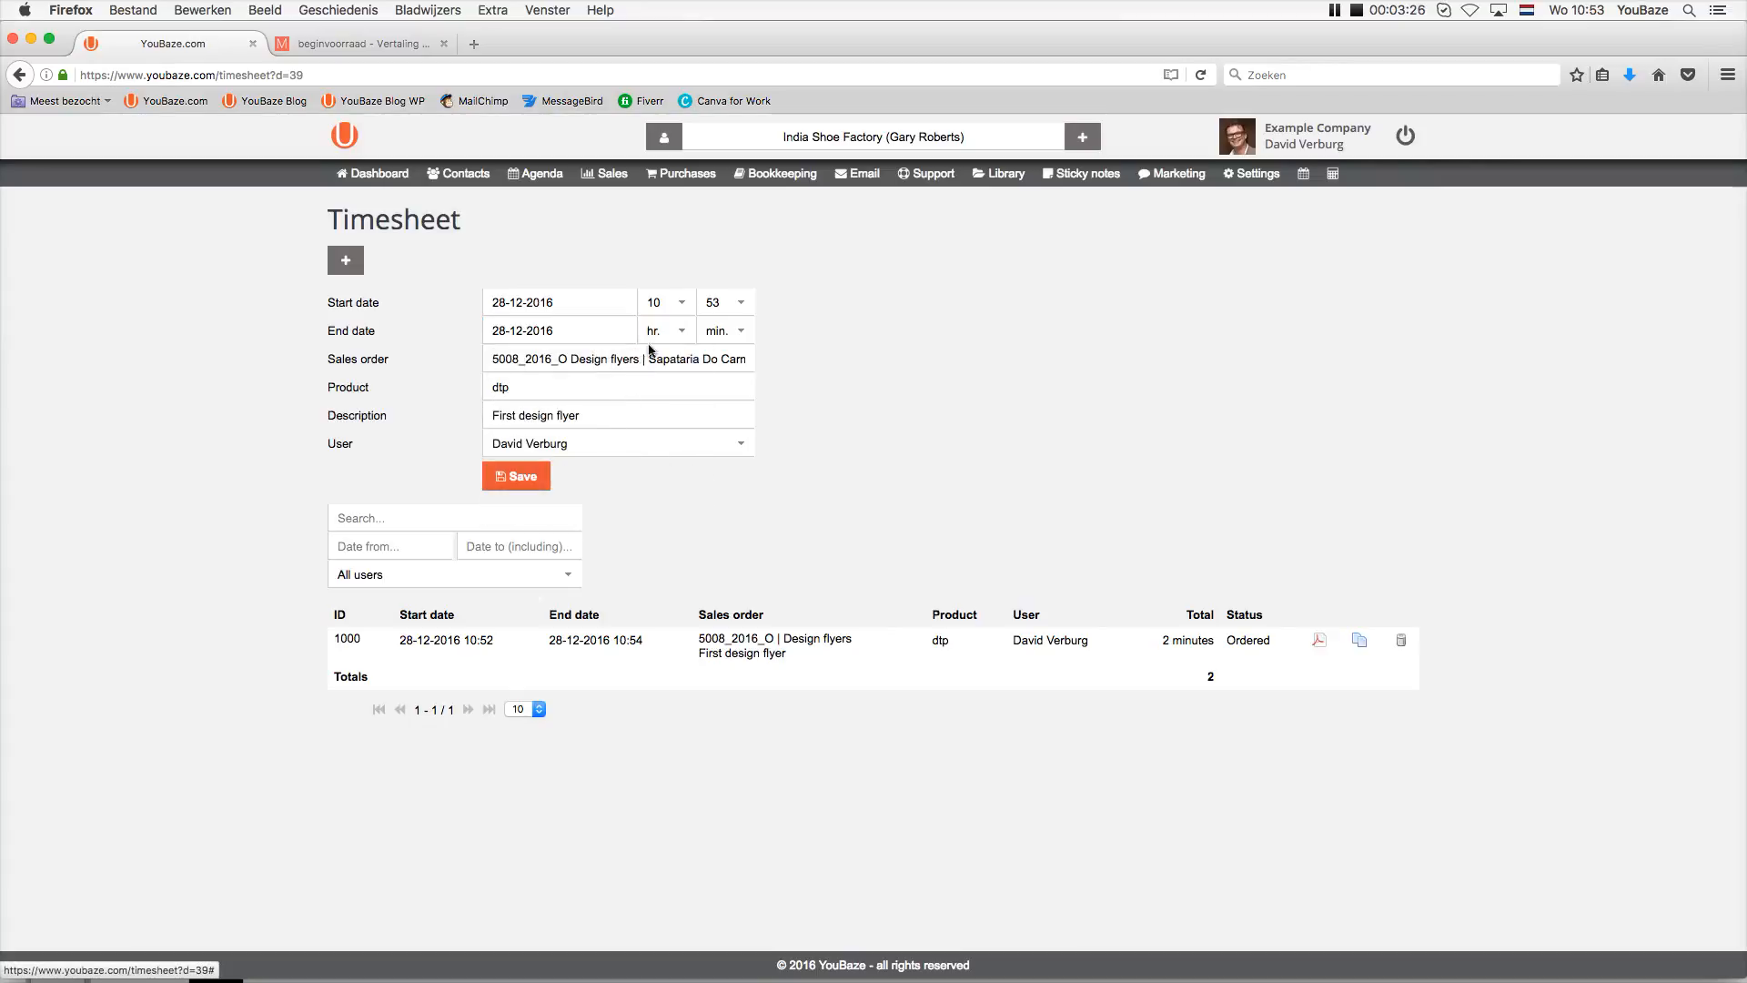
left_click(656, 335)
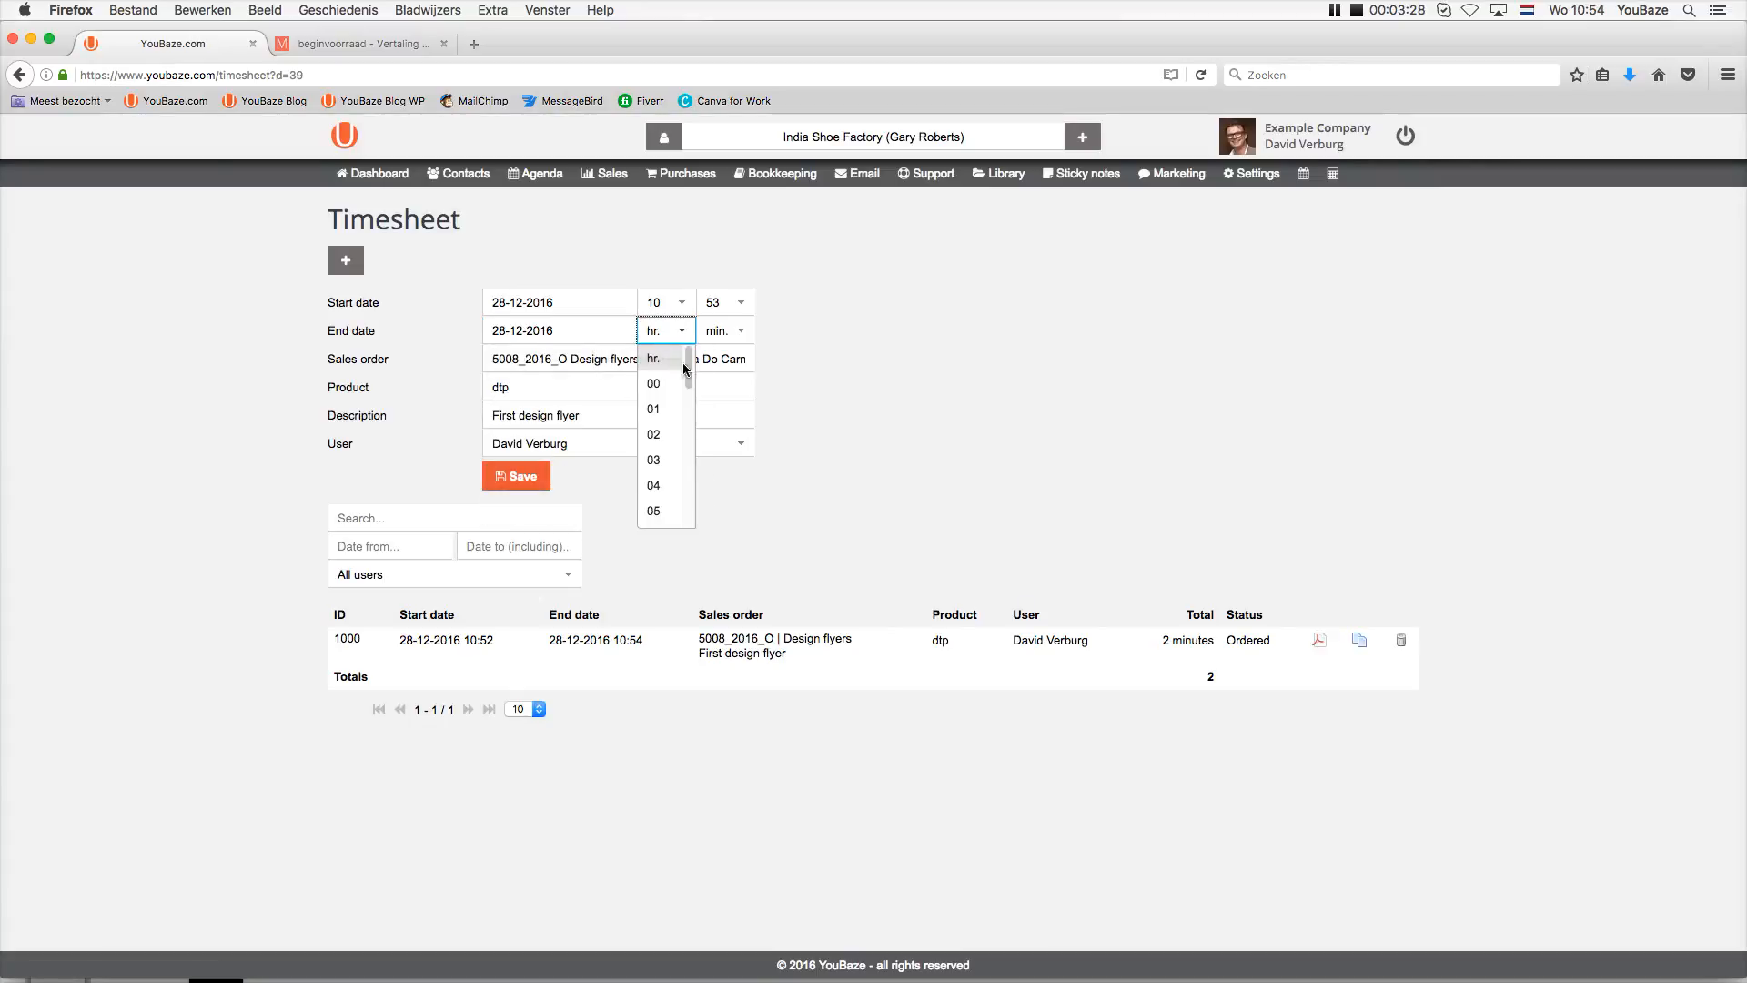
left_click_drag(689, 368, 687, 429)
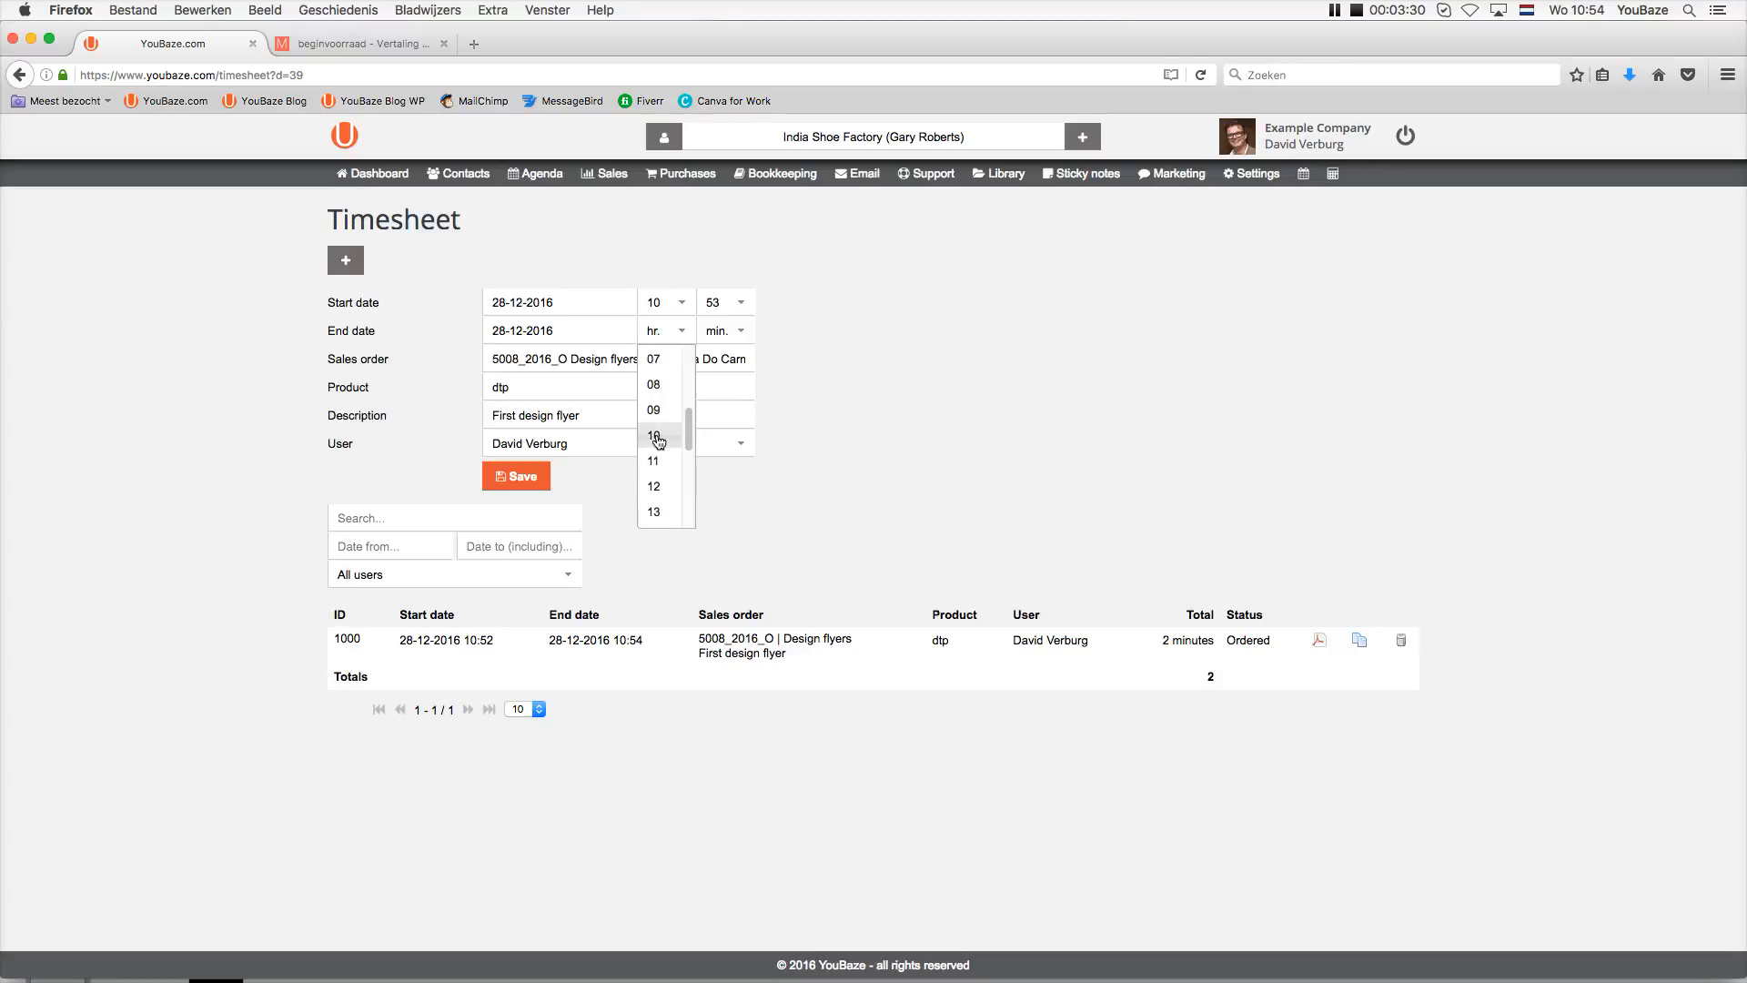
left_click(655, 442)
left_click(716, 332)
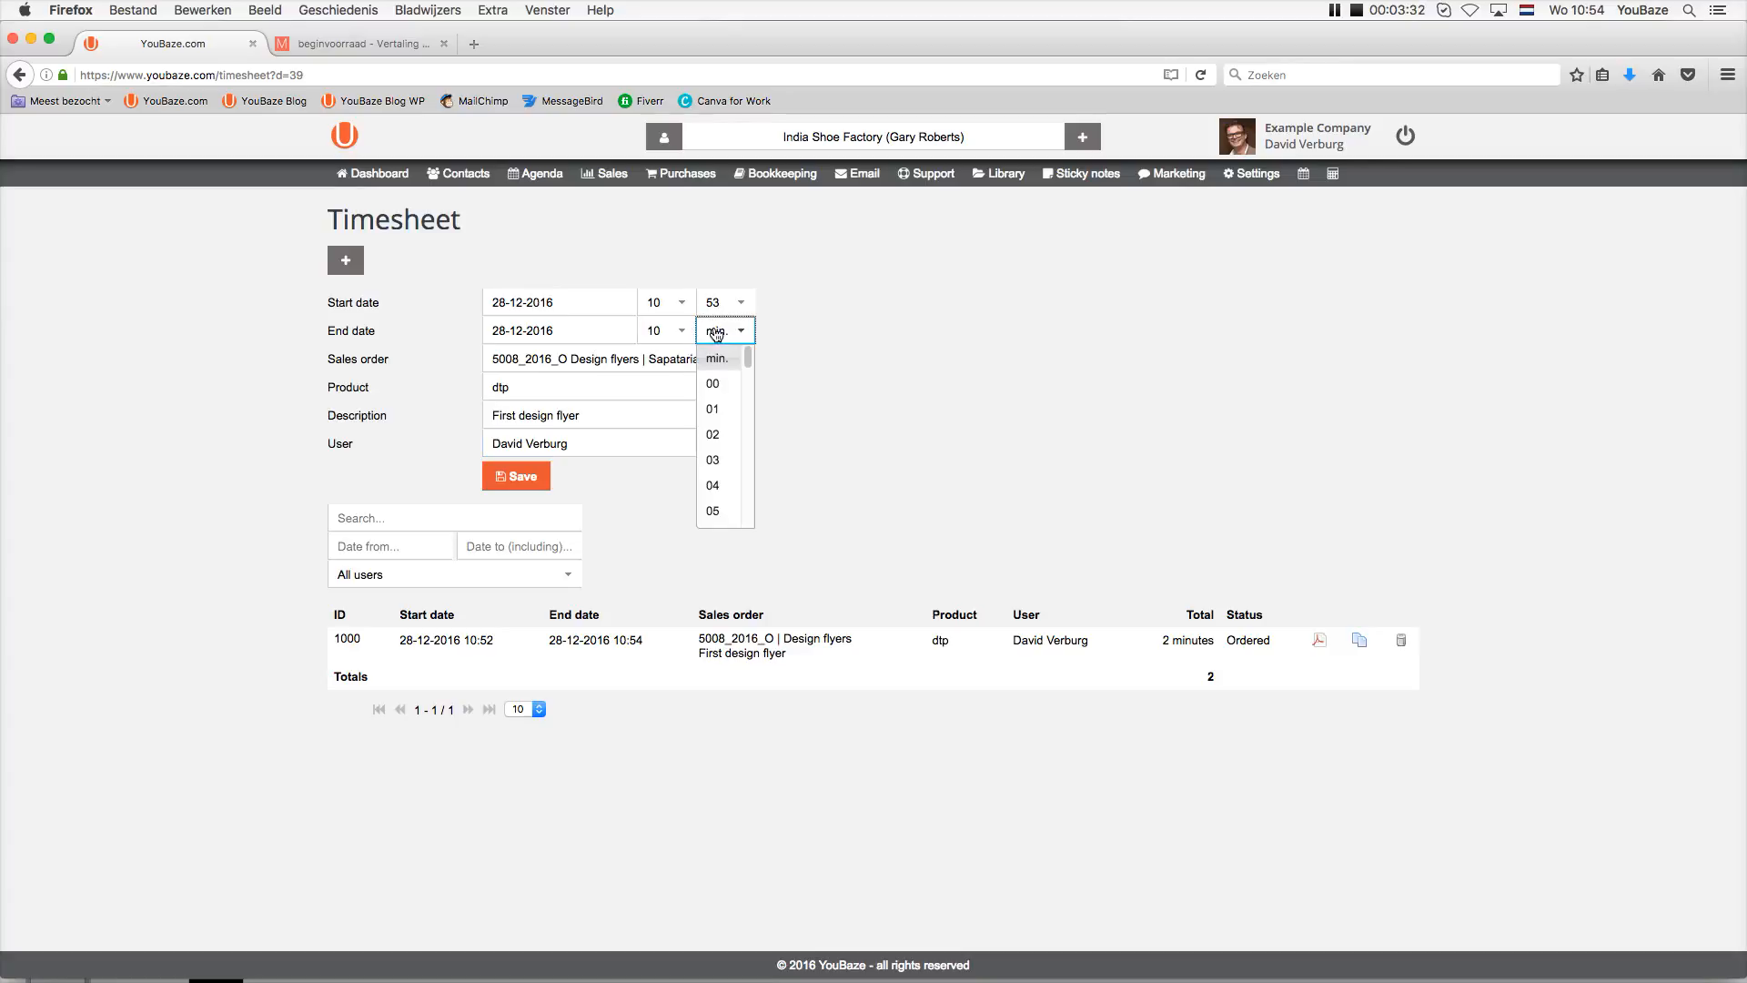
left_click_drag(747, 356, 743, 520)
left_click(726, 516)
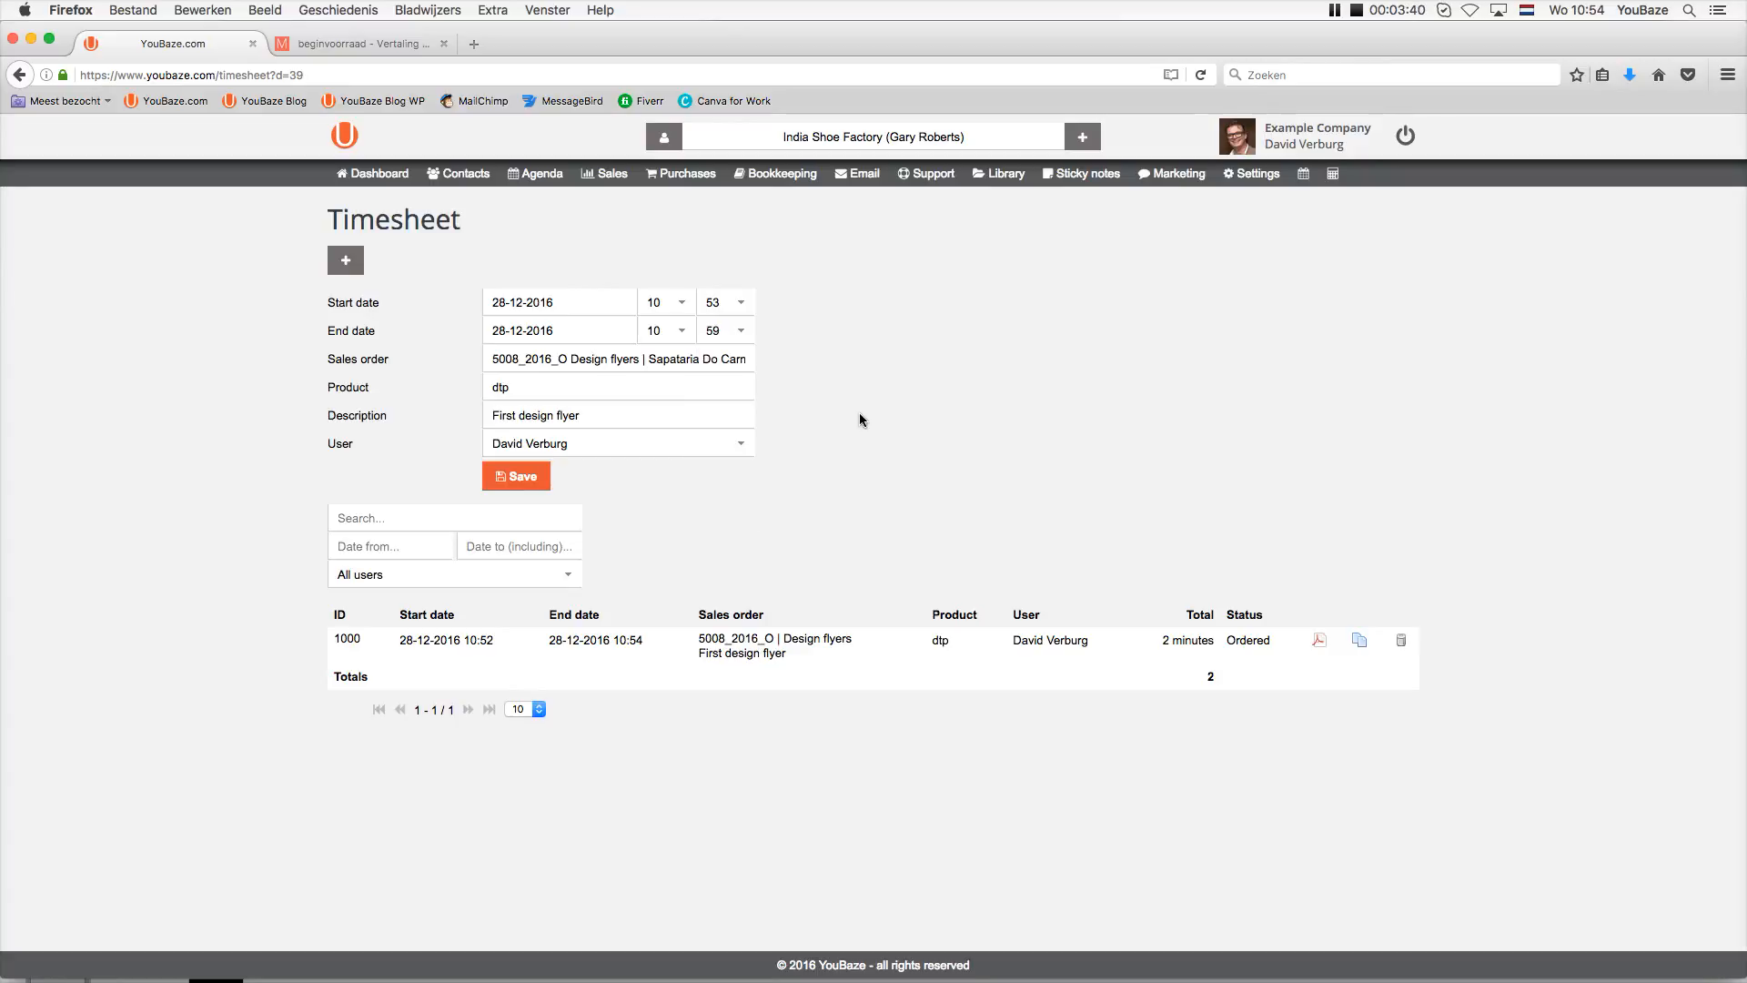
left_click(504, 478)
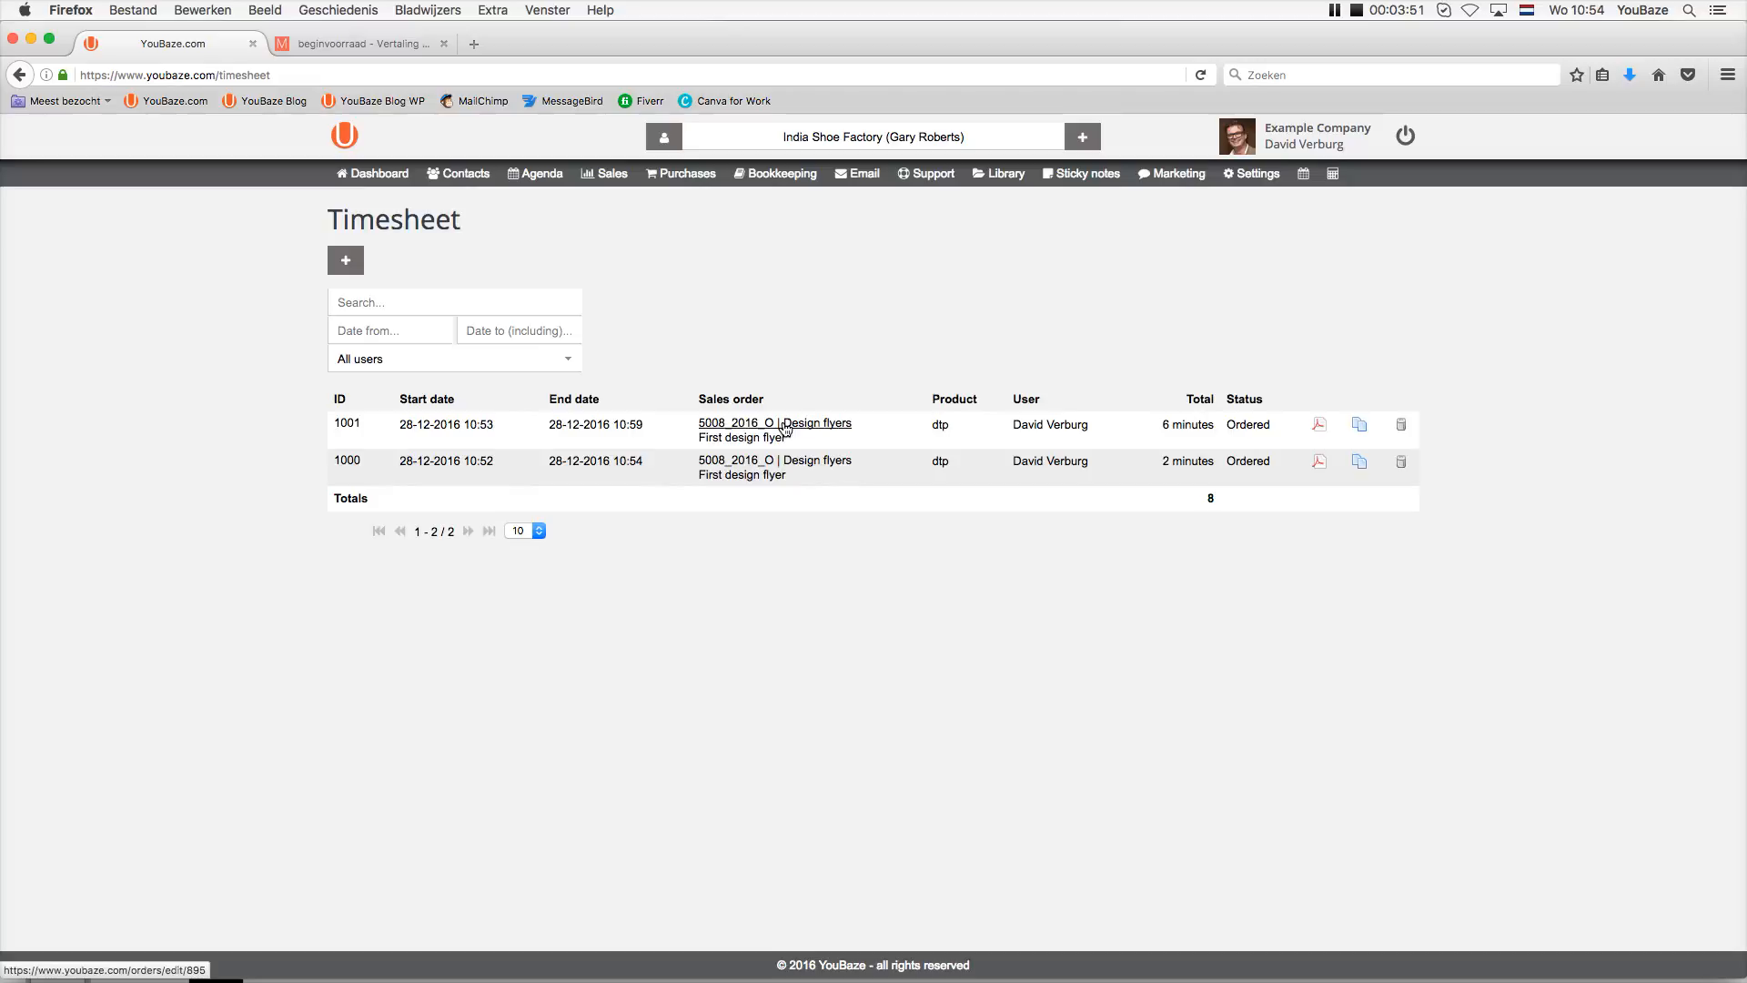
Open the linked Design flyers sales order and download its timesheet PDF, opening it in Preview.
mouse_move(611, 173)
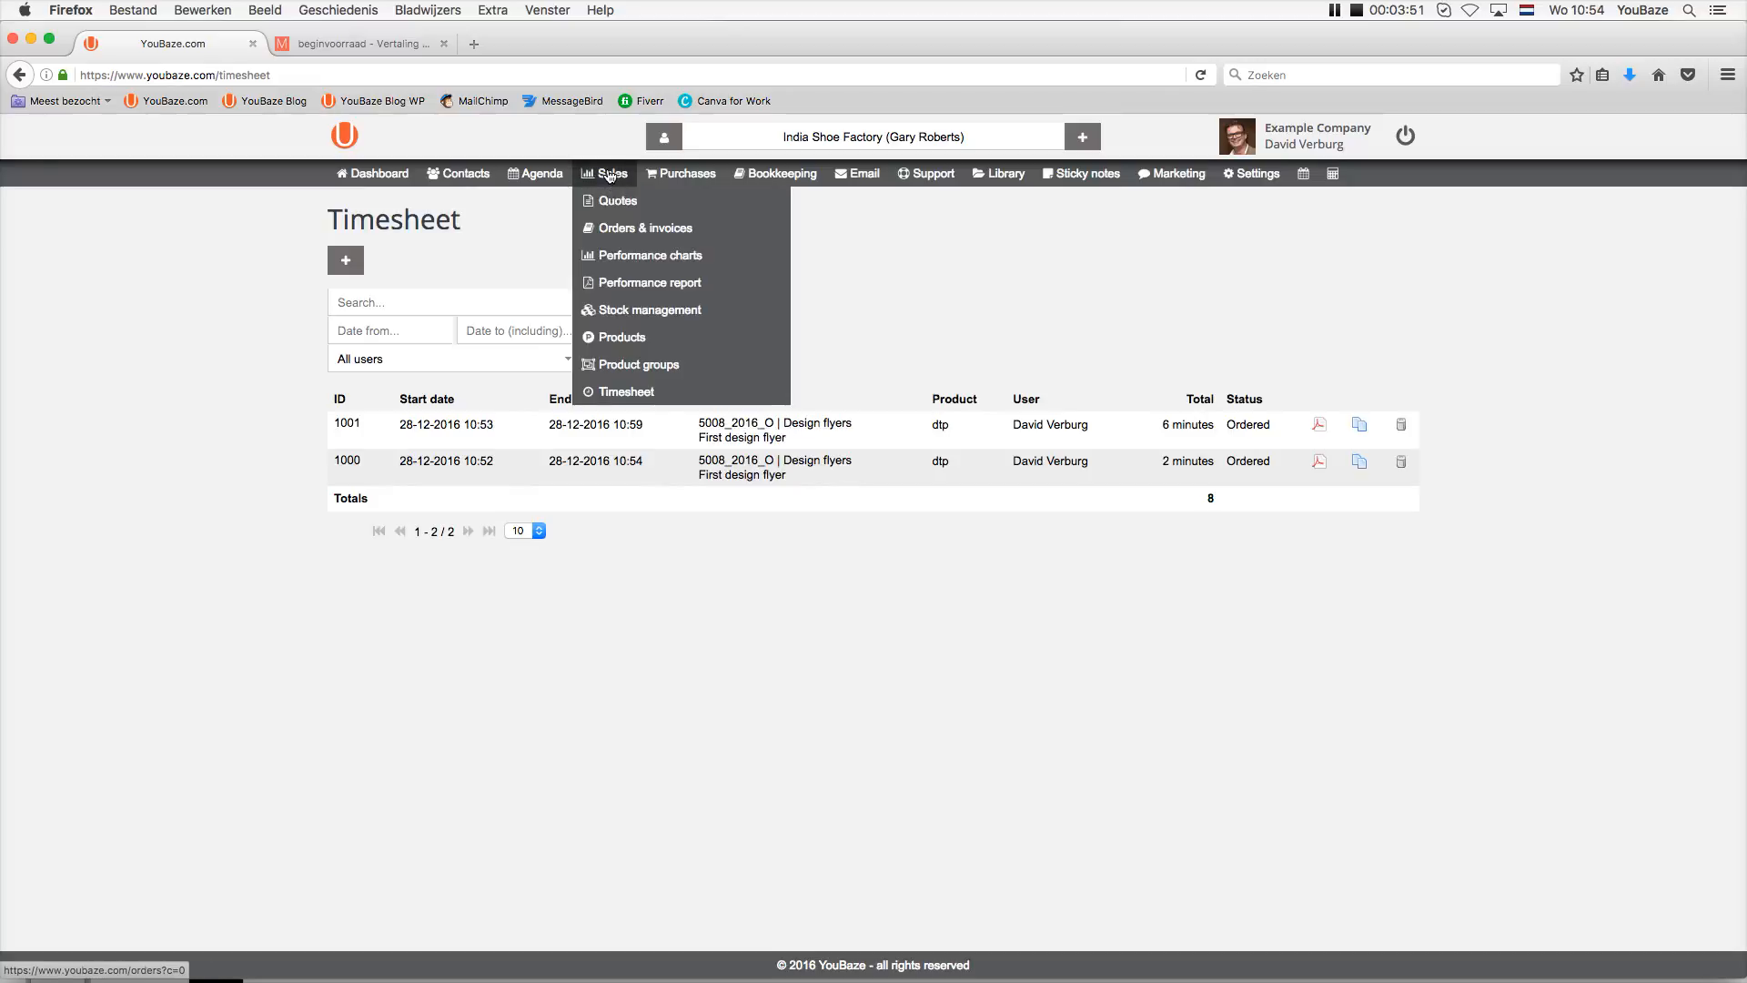
left_click(774, 425)
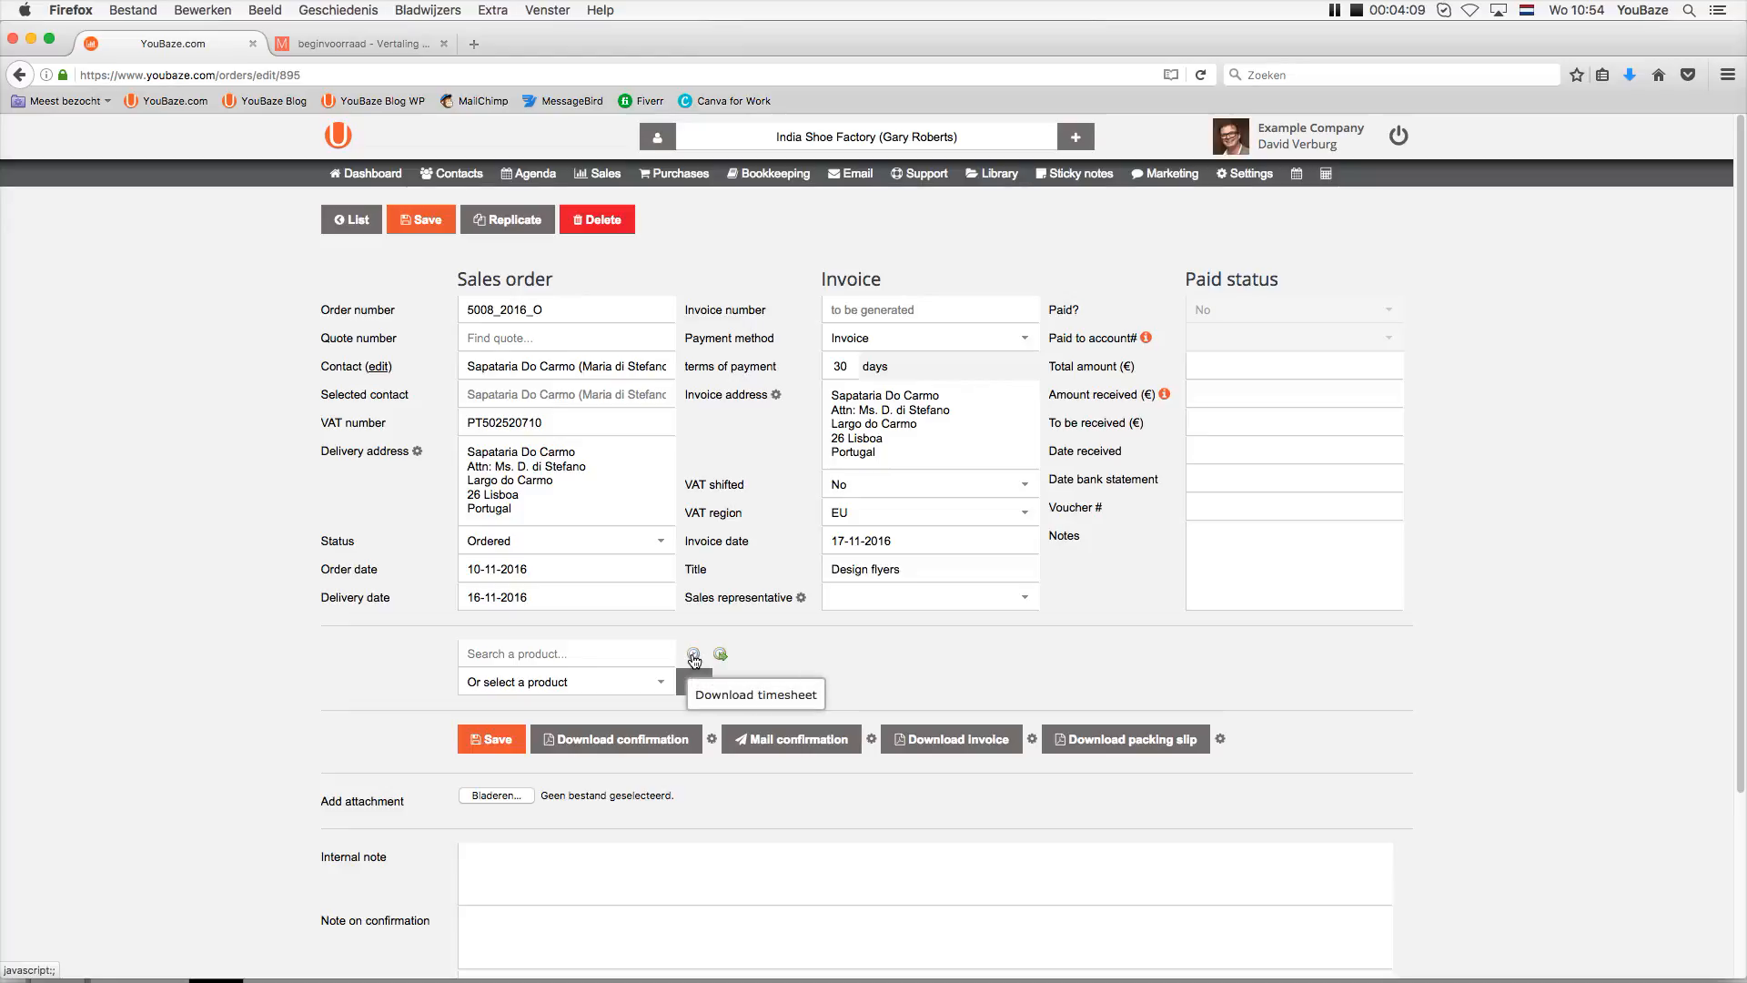
left_click(693, 655)
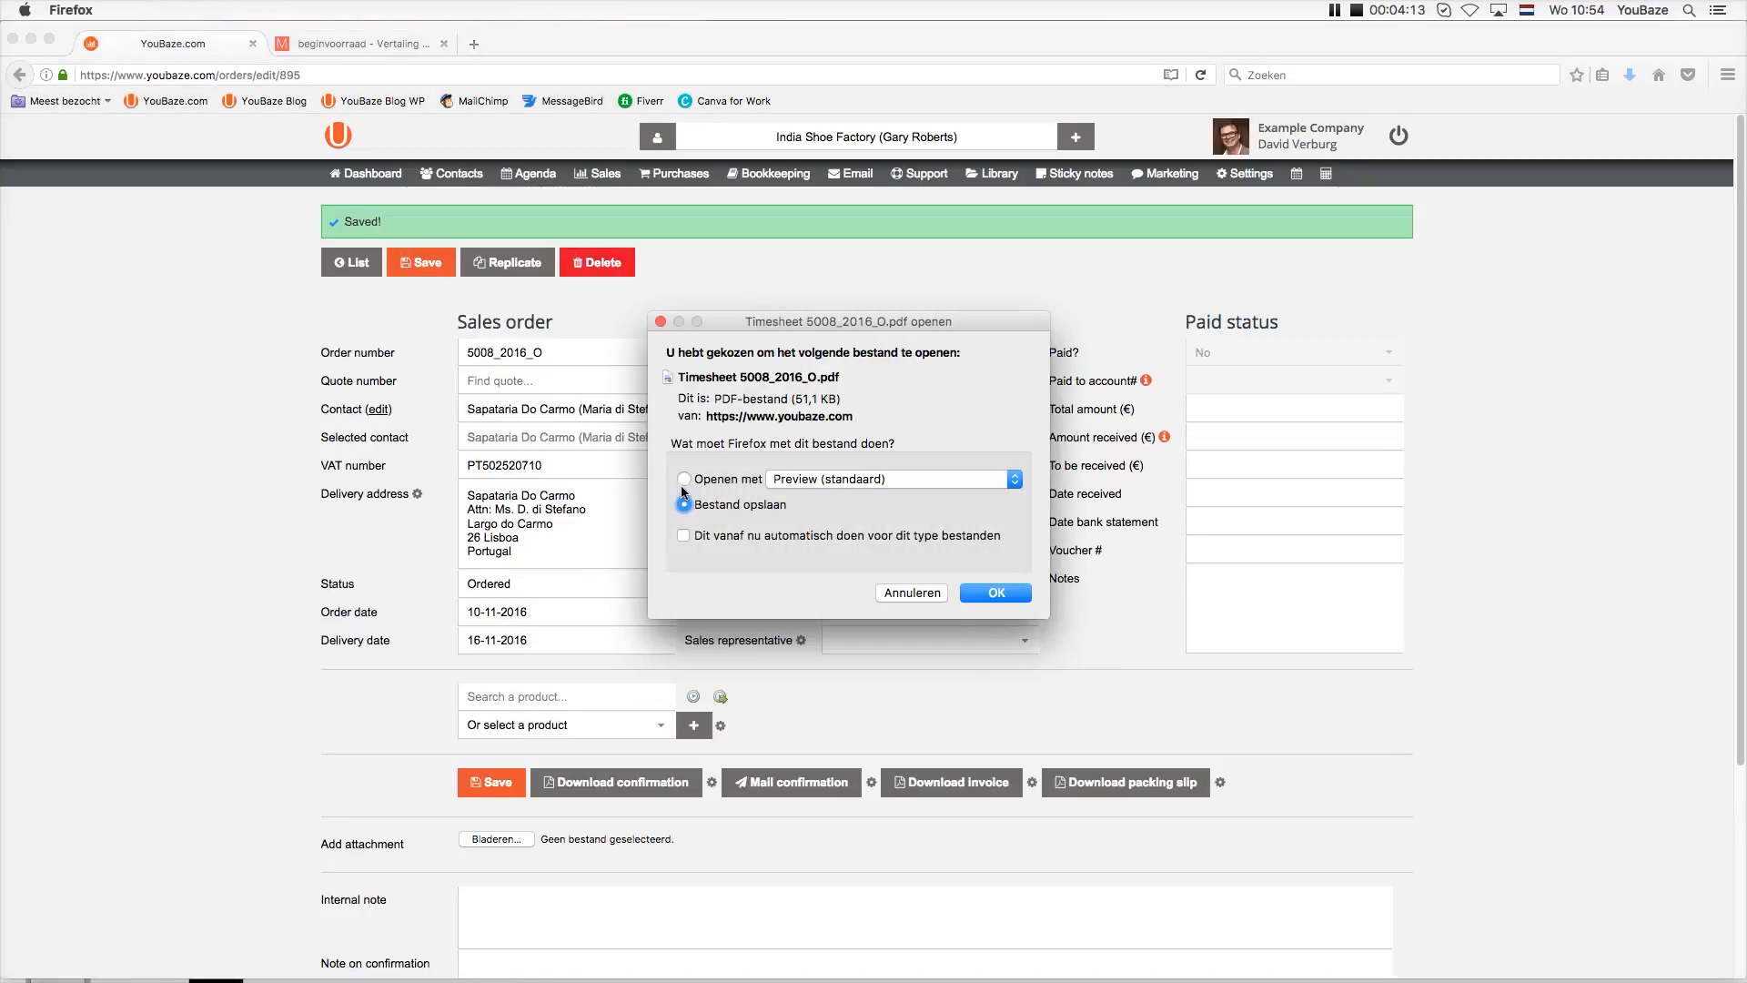
left_click(987, 595)
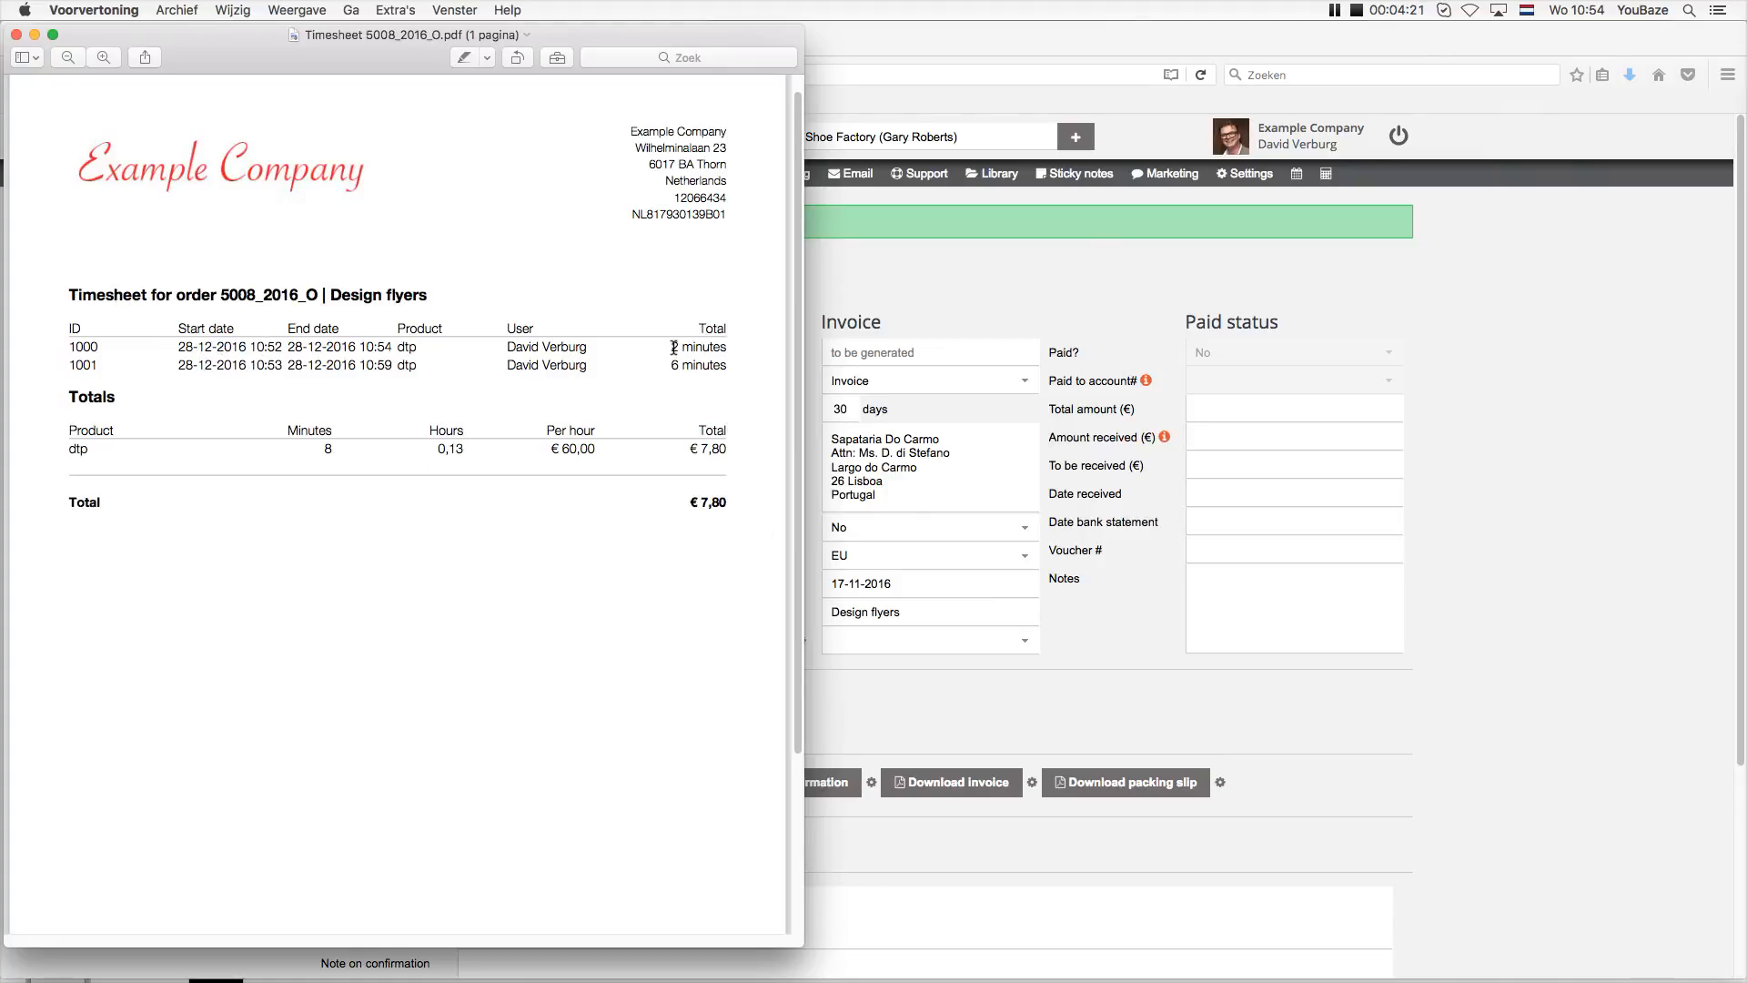
Check the entry durations, hourly rate and total amount in the timesheet PDF, and close it to return to the sales order.
left_click_drag(672, 347, 735, 368)
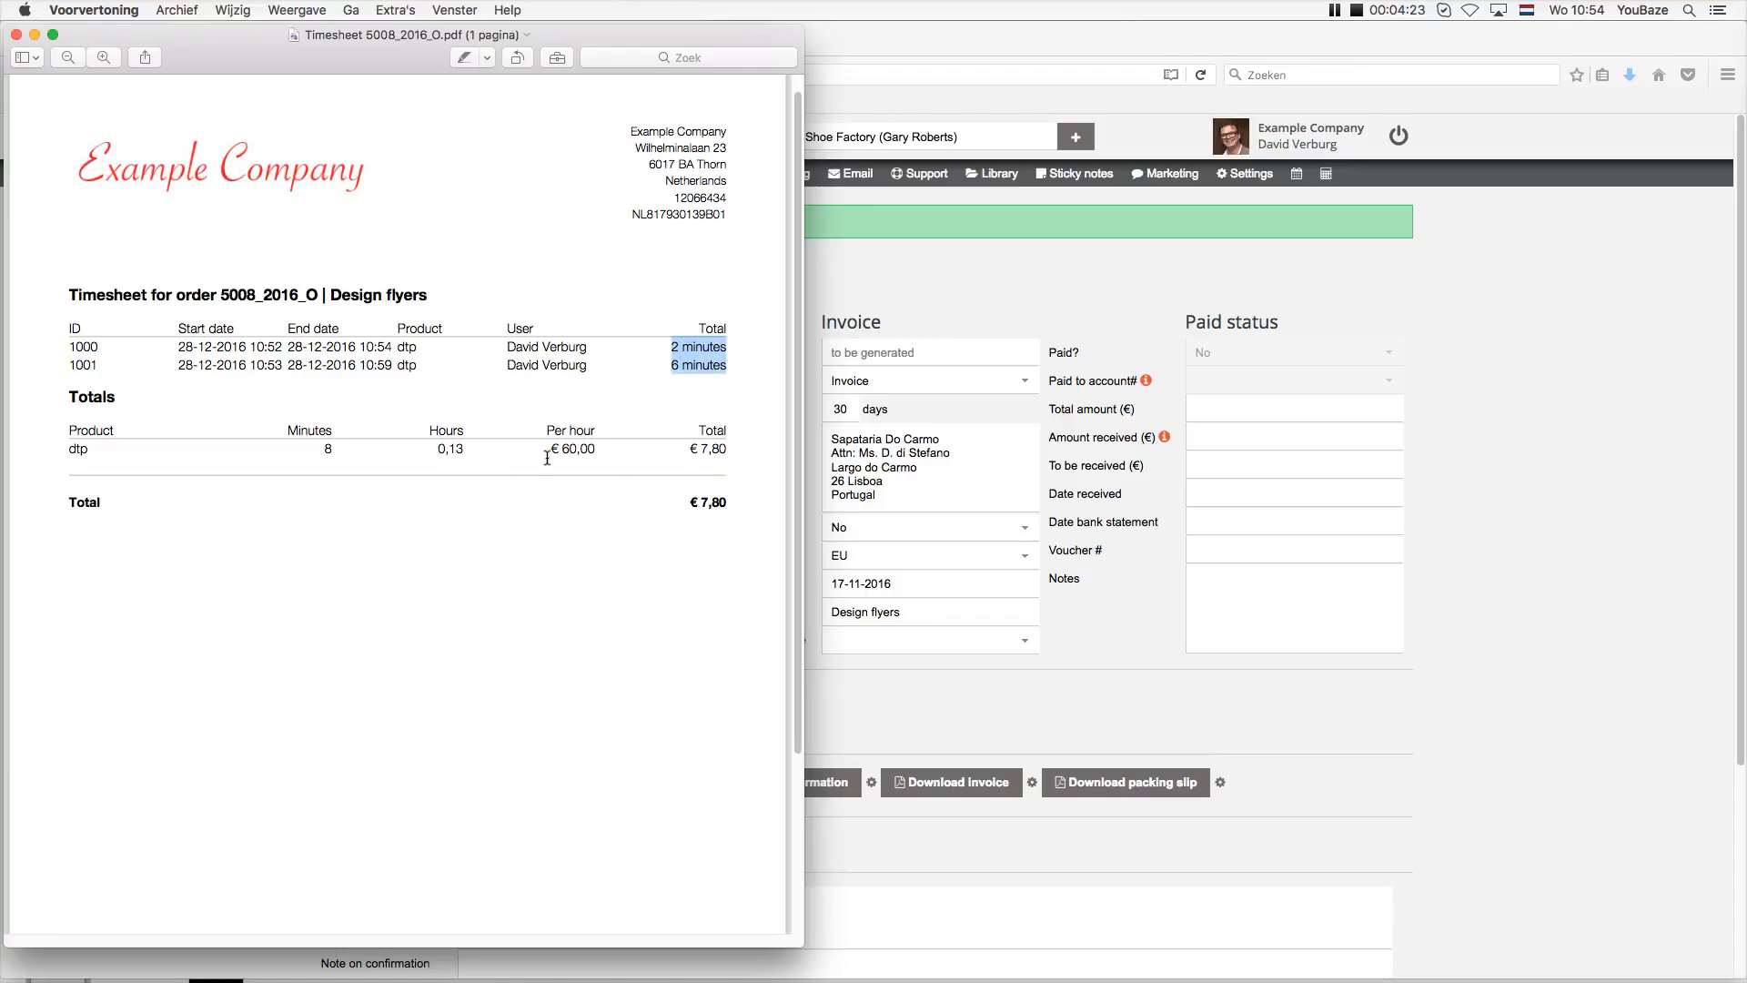
left_click_drag(550, 449, 594, 457)
left_click_drag(684, 503, 742, 508)
left_click(16, 36)
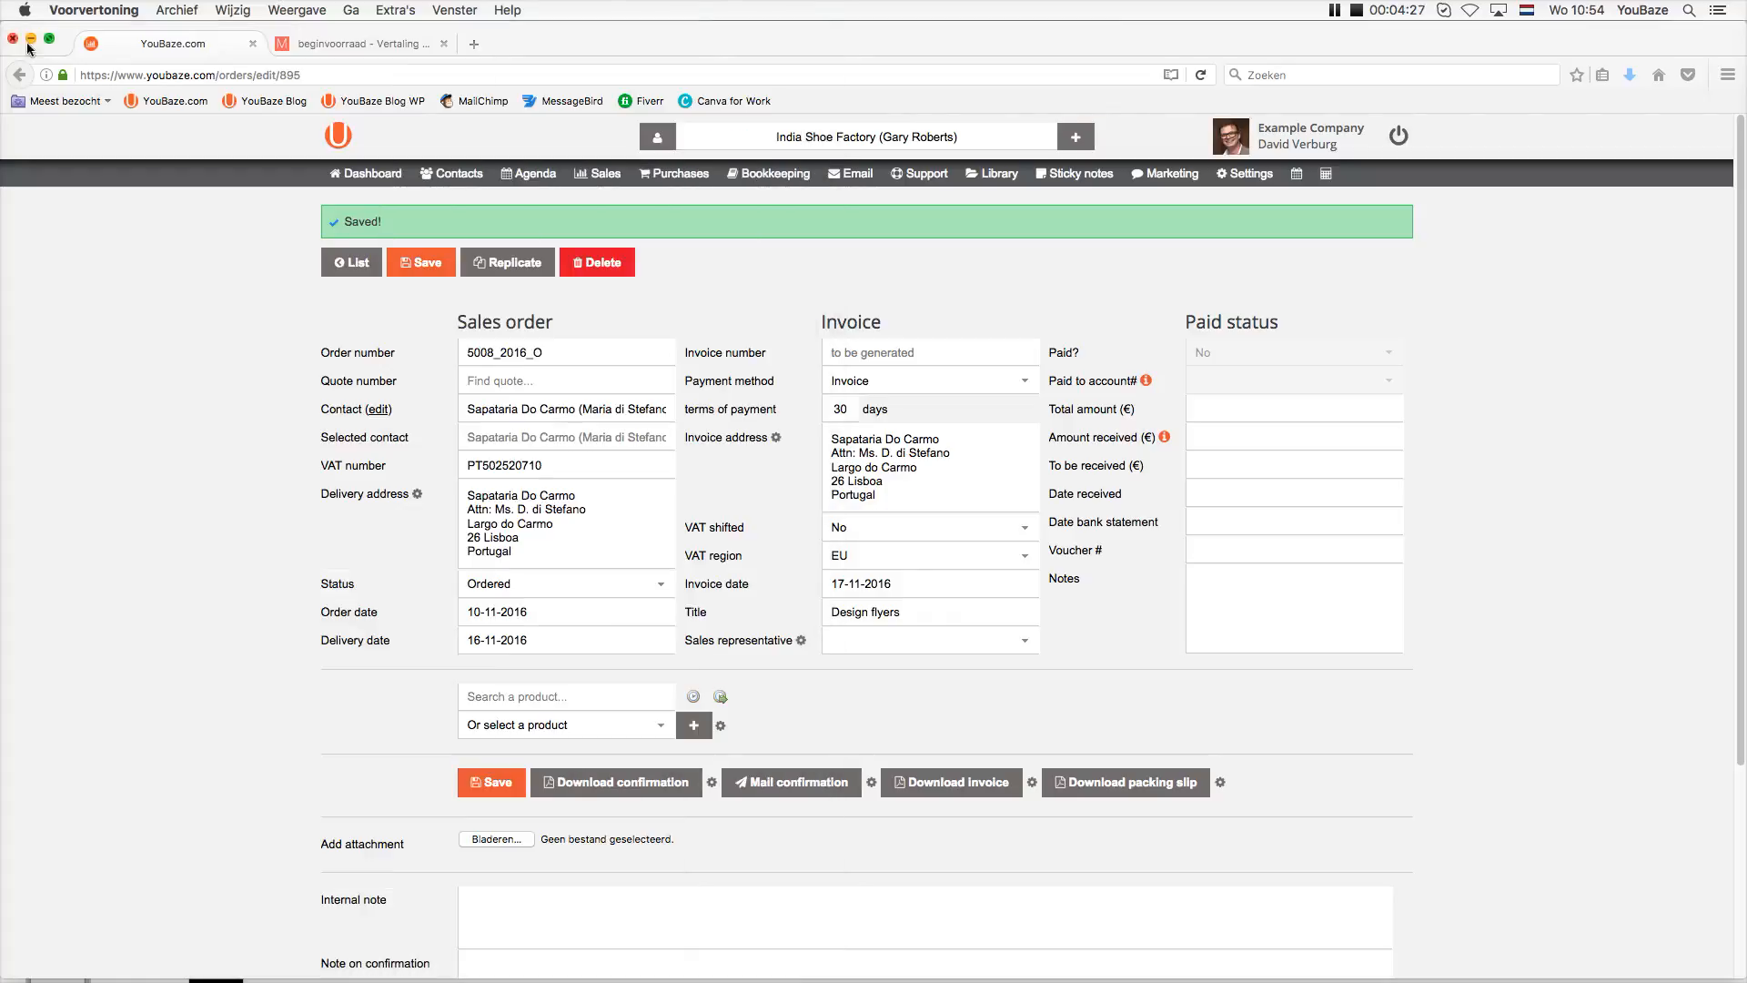
left_click(264, 383)
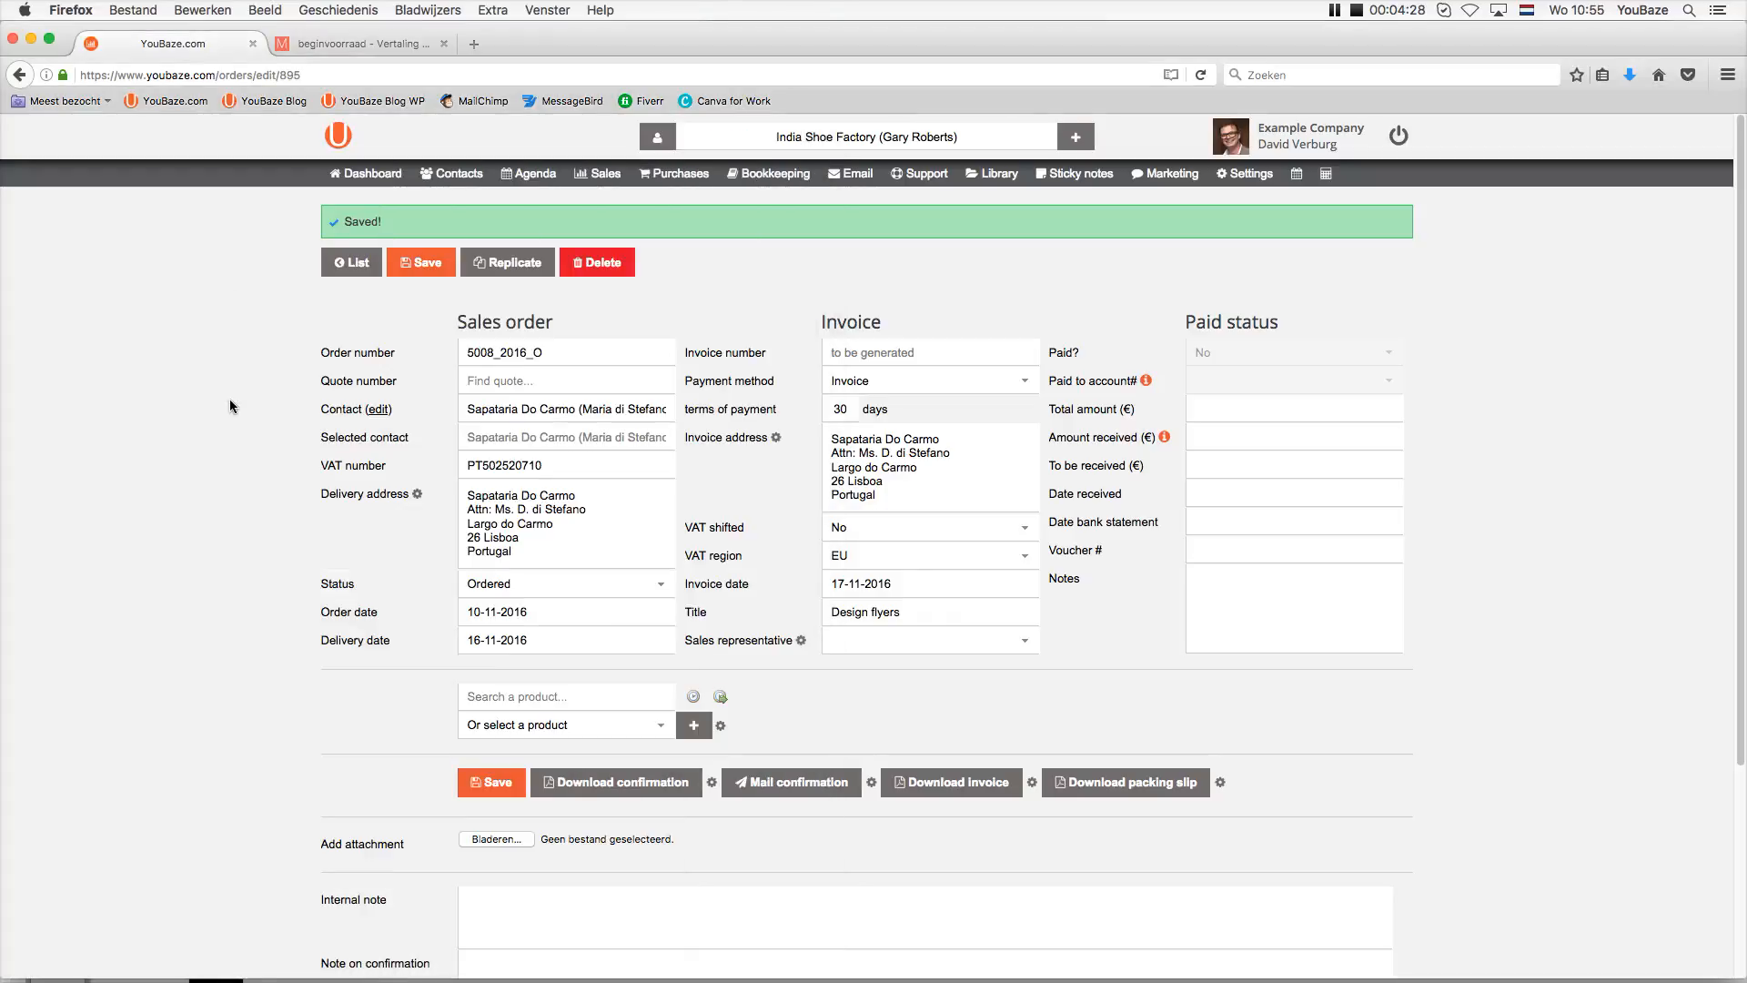
Import the timesheet hours into the order as a dtp line, set its quantity to 0,5 and save the order.
left_click(721, 698)
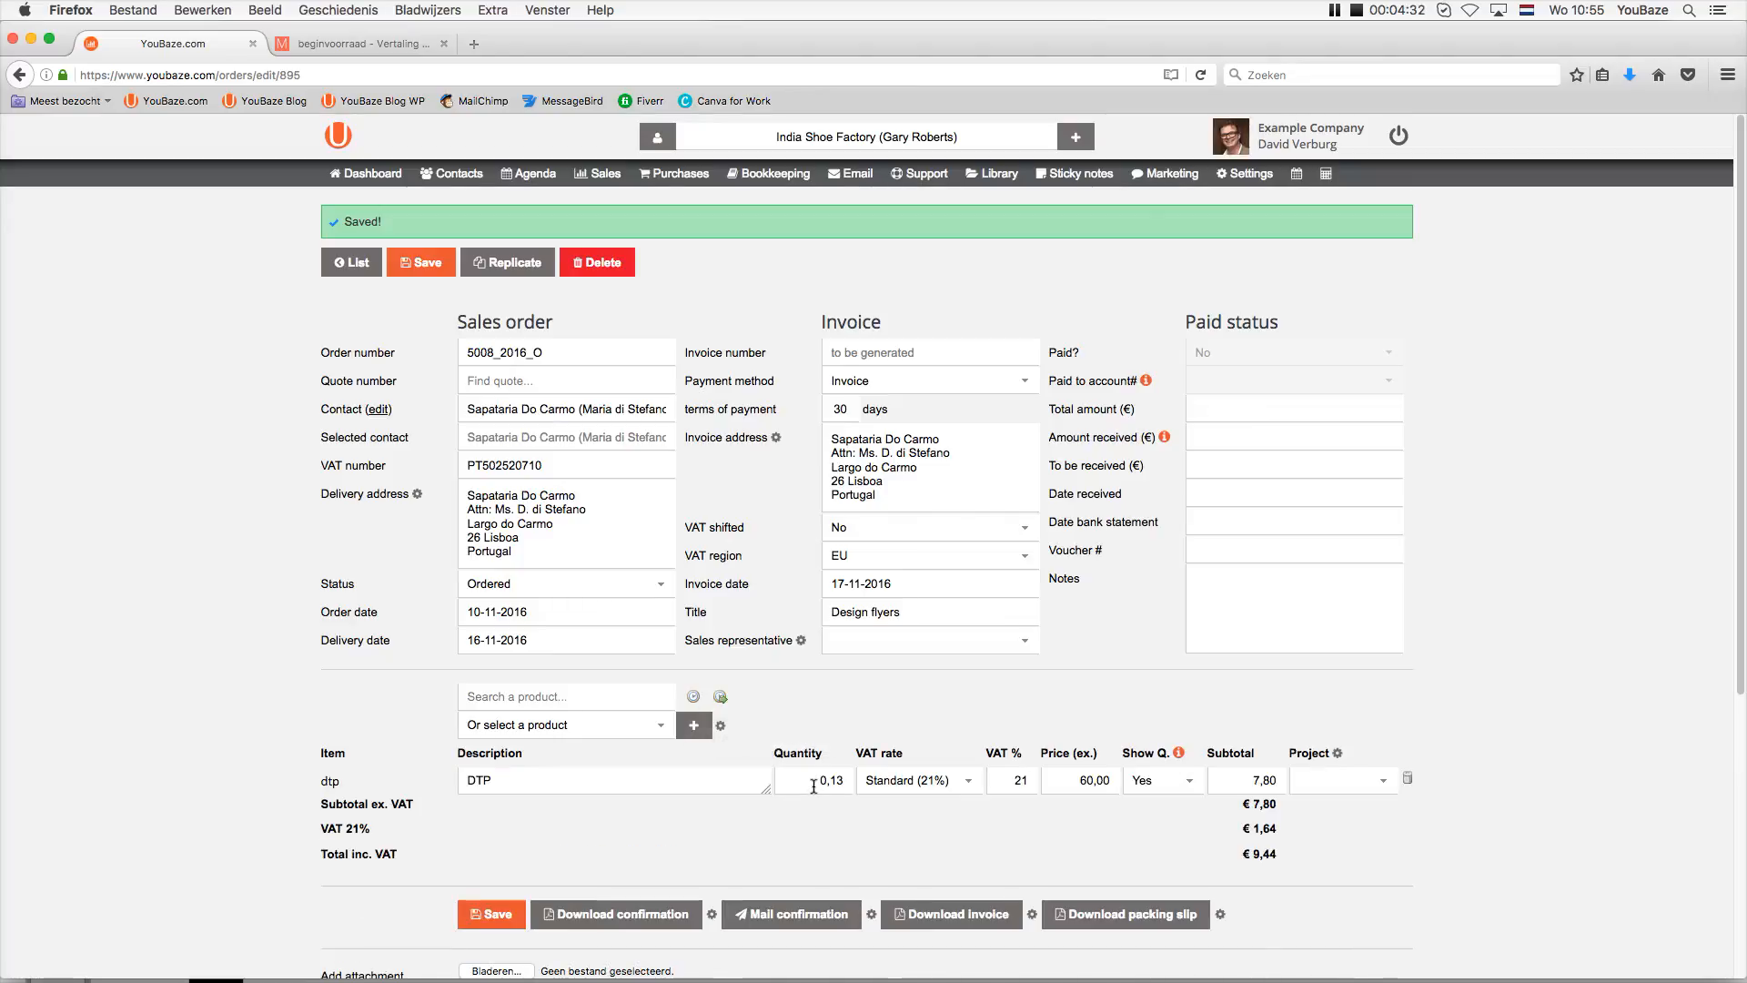
double_click(850, 788)
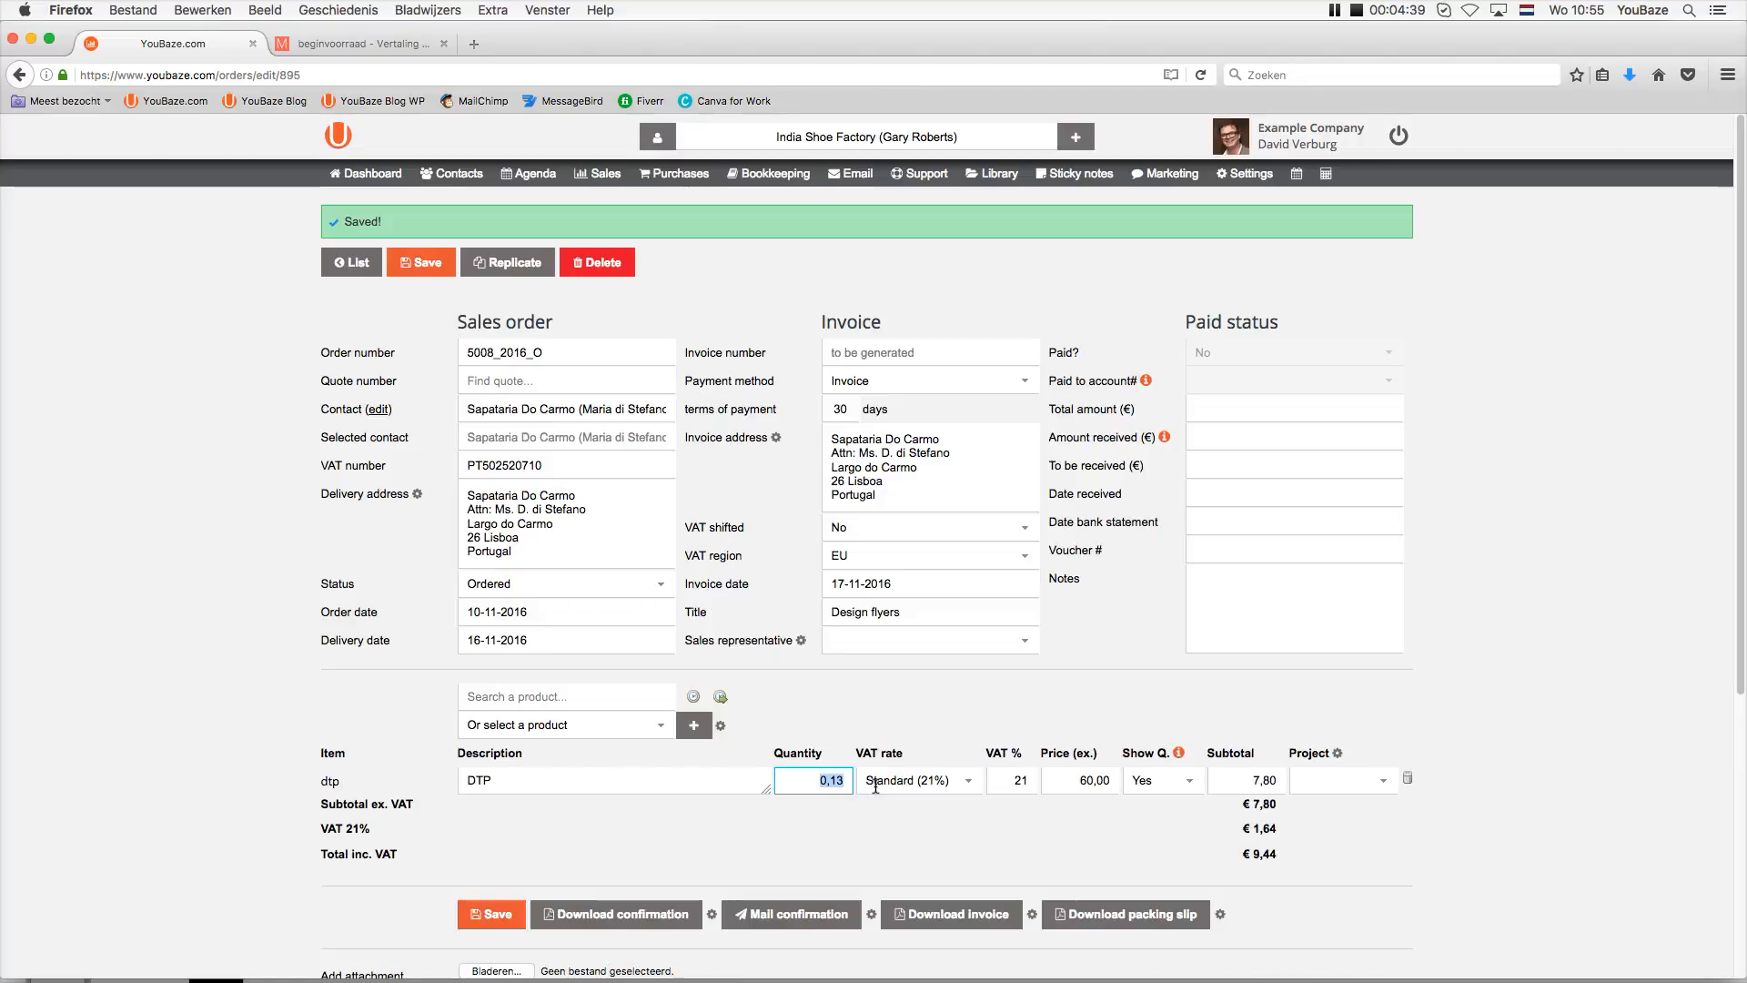
type("0")
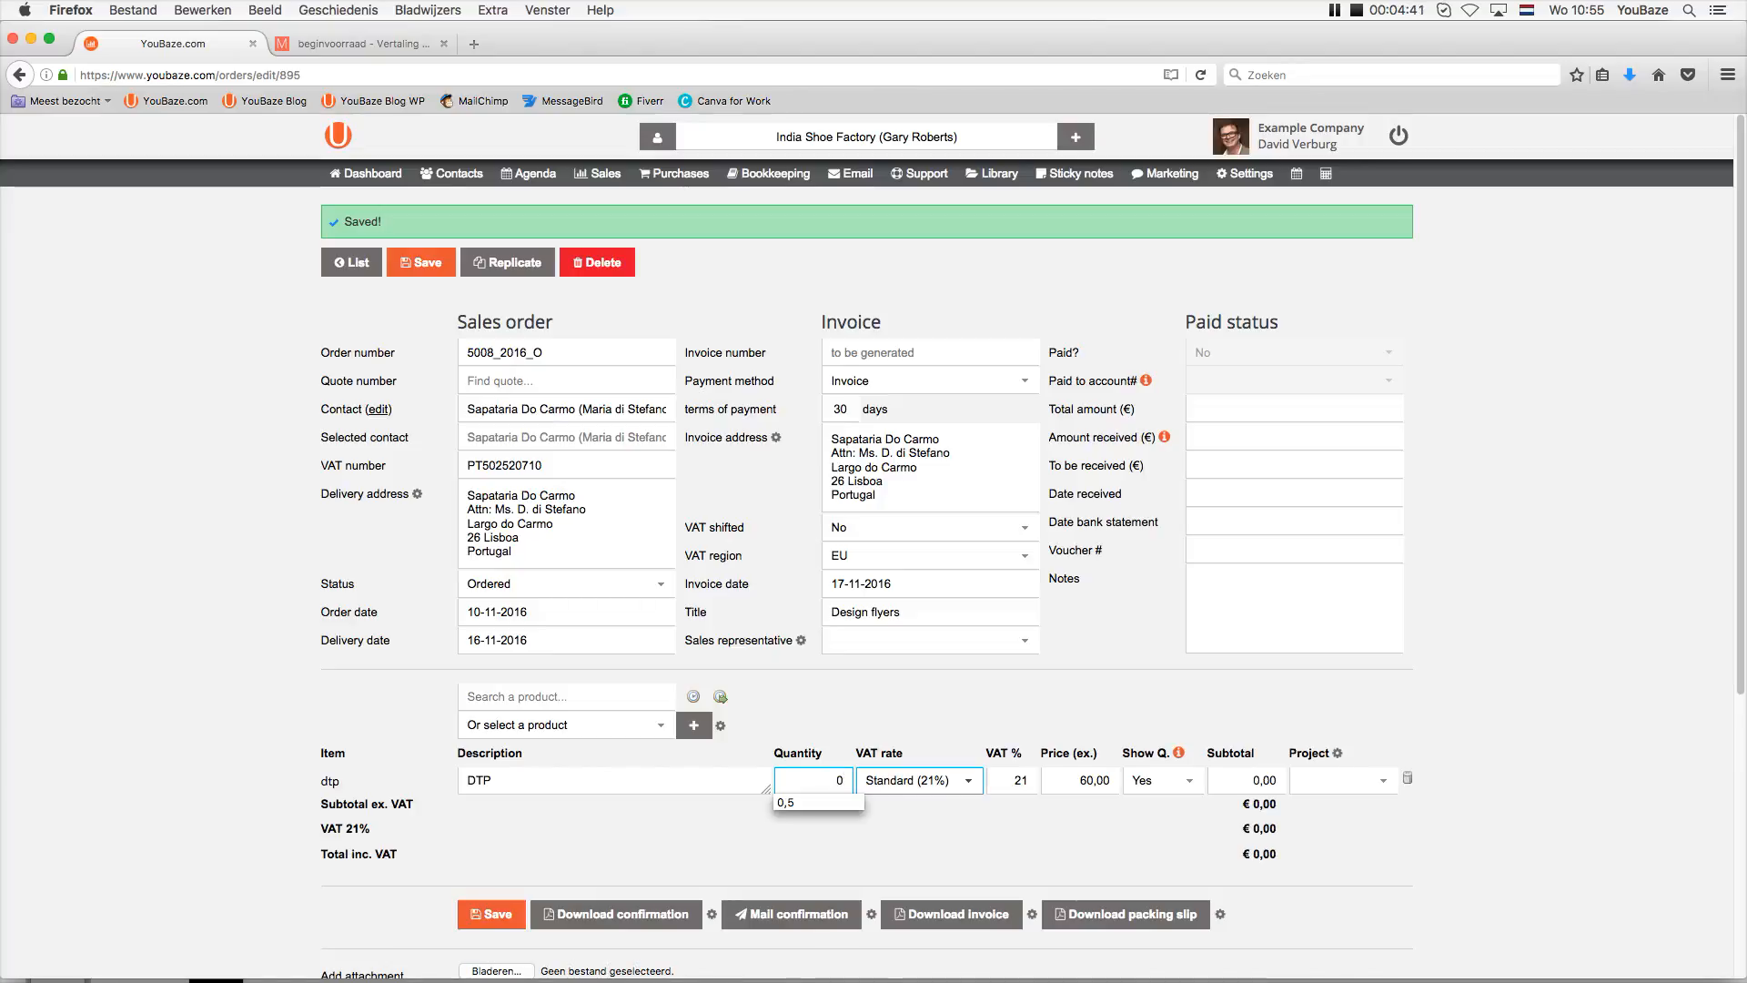
type(",5")
left_click(711, 860)
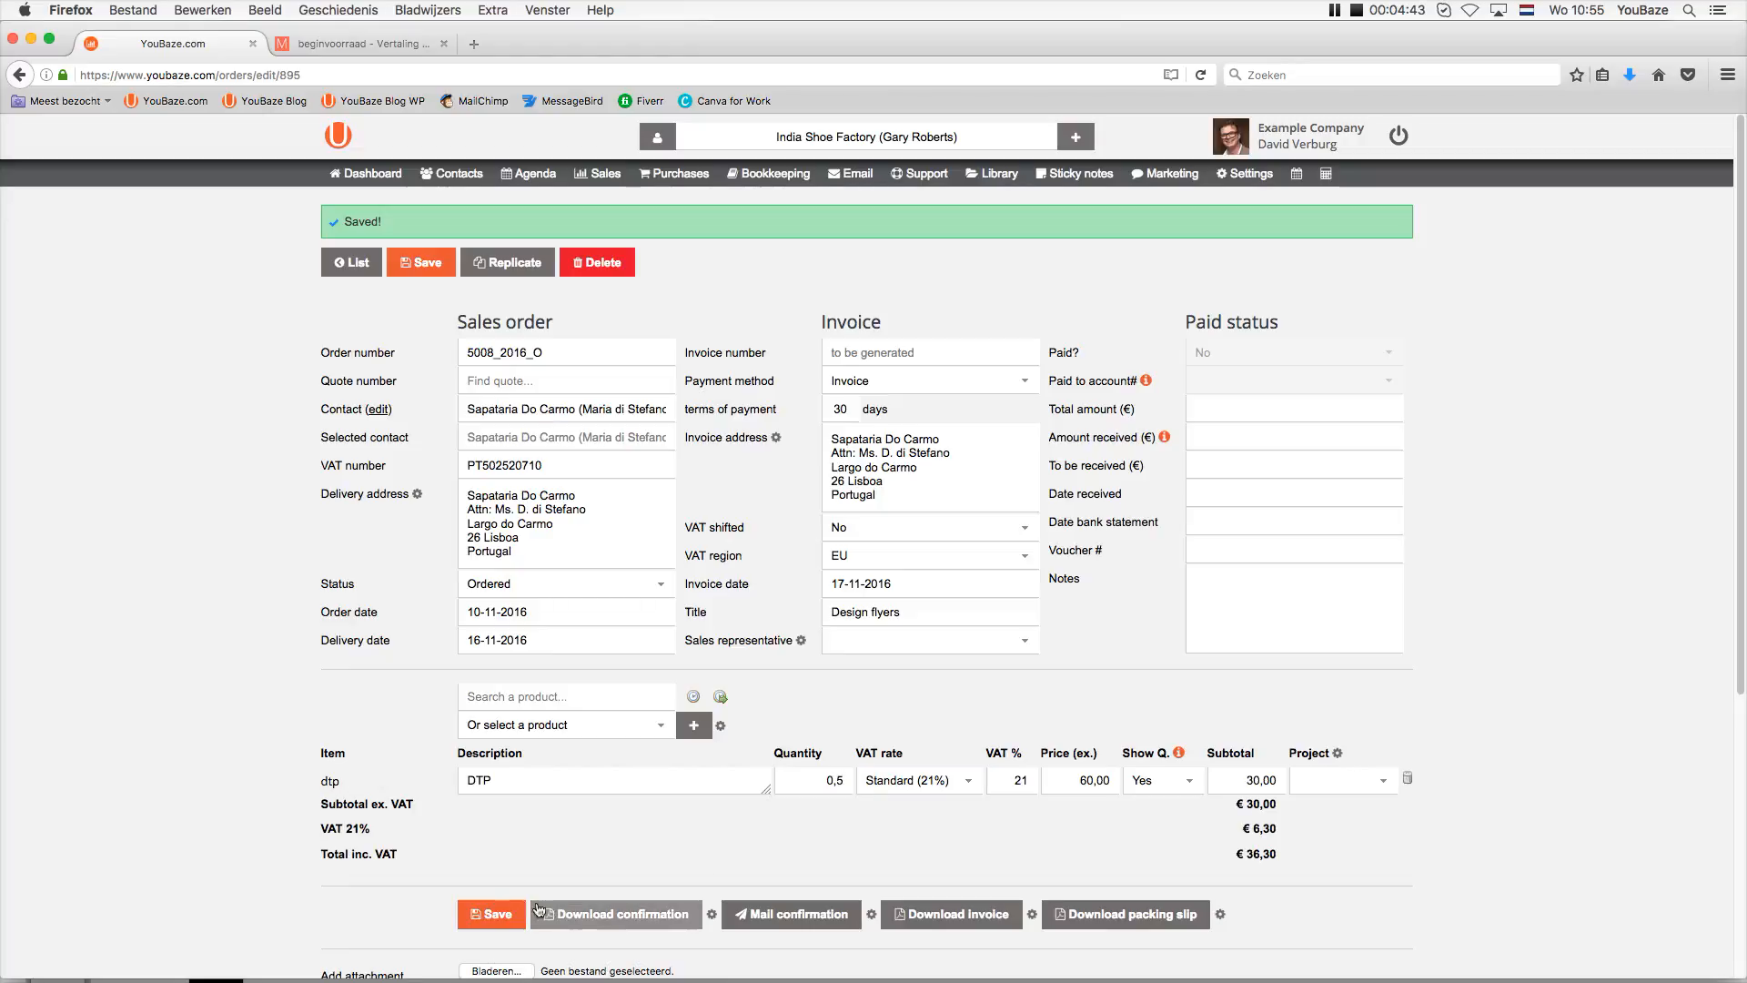
left_click(495, 910)
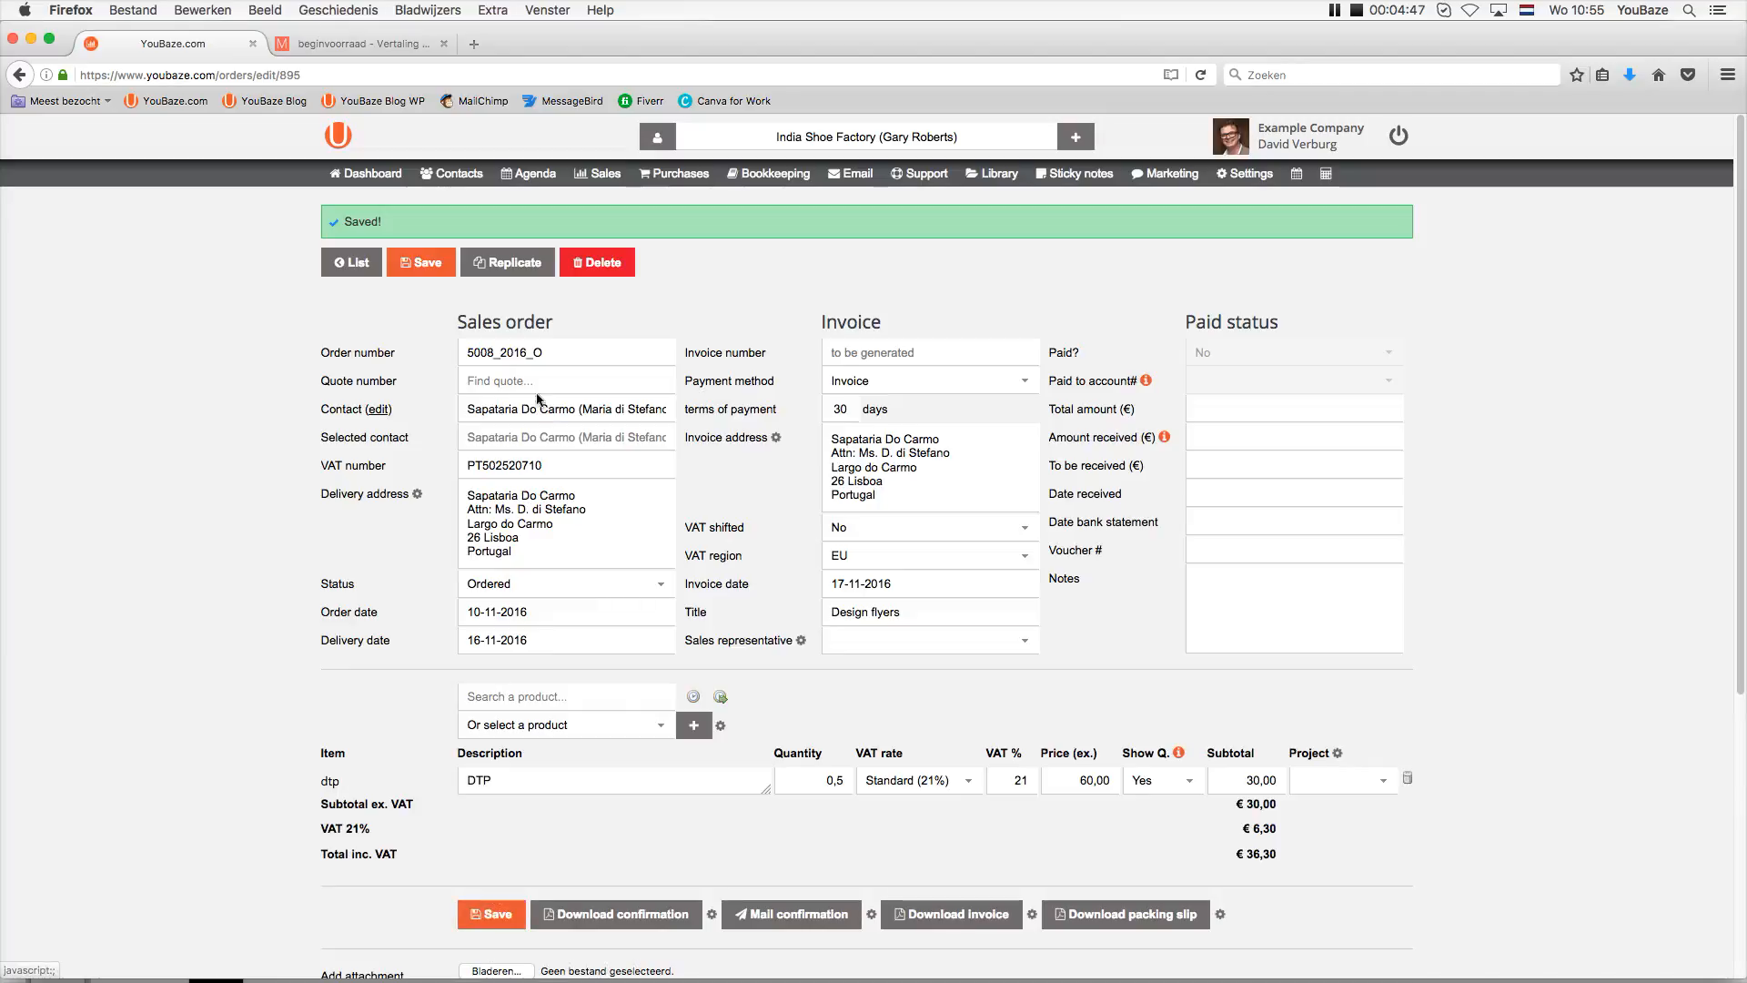
Return from the sales order to the Timesheet page.
mouse_move(599, 182)
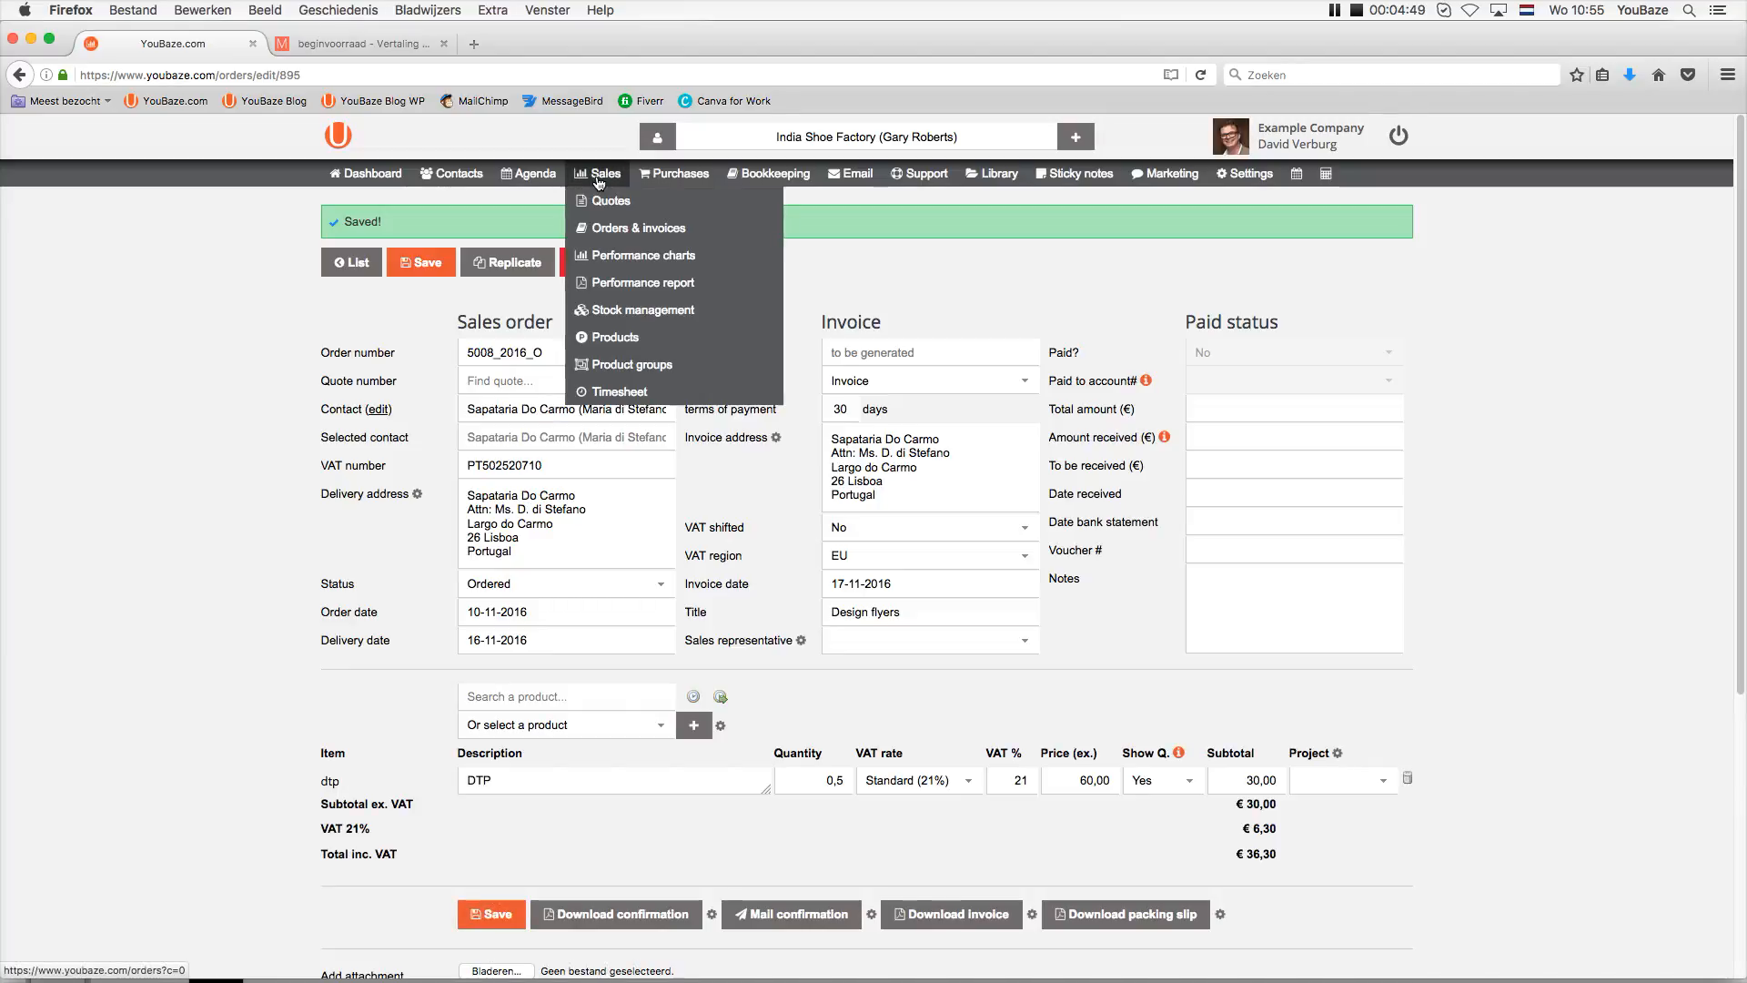
left_click(610, 388)
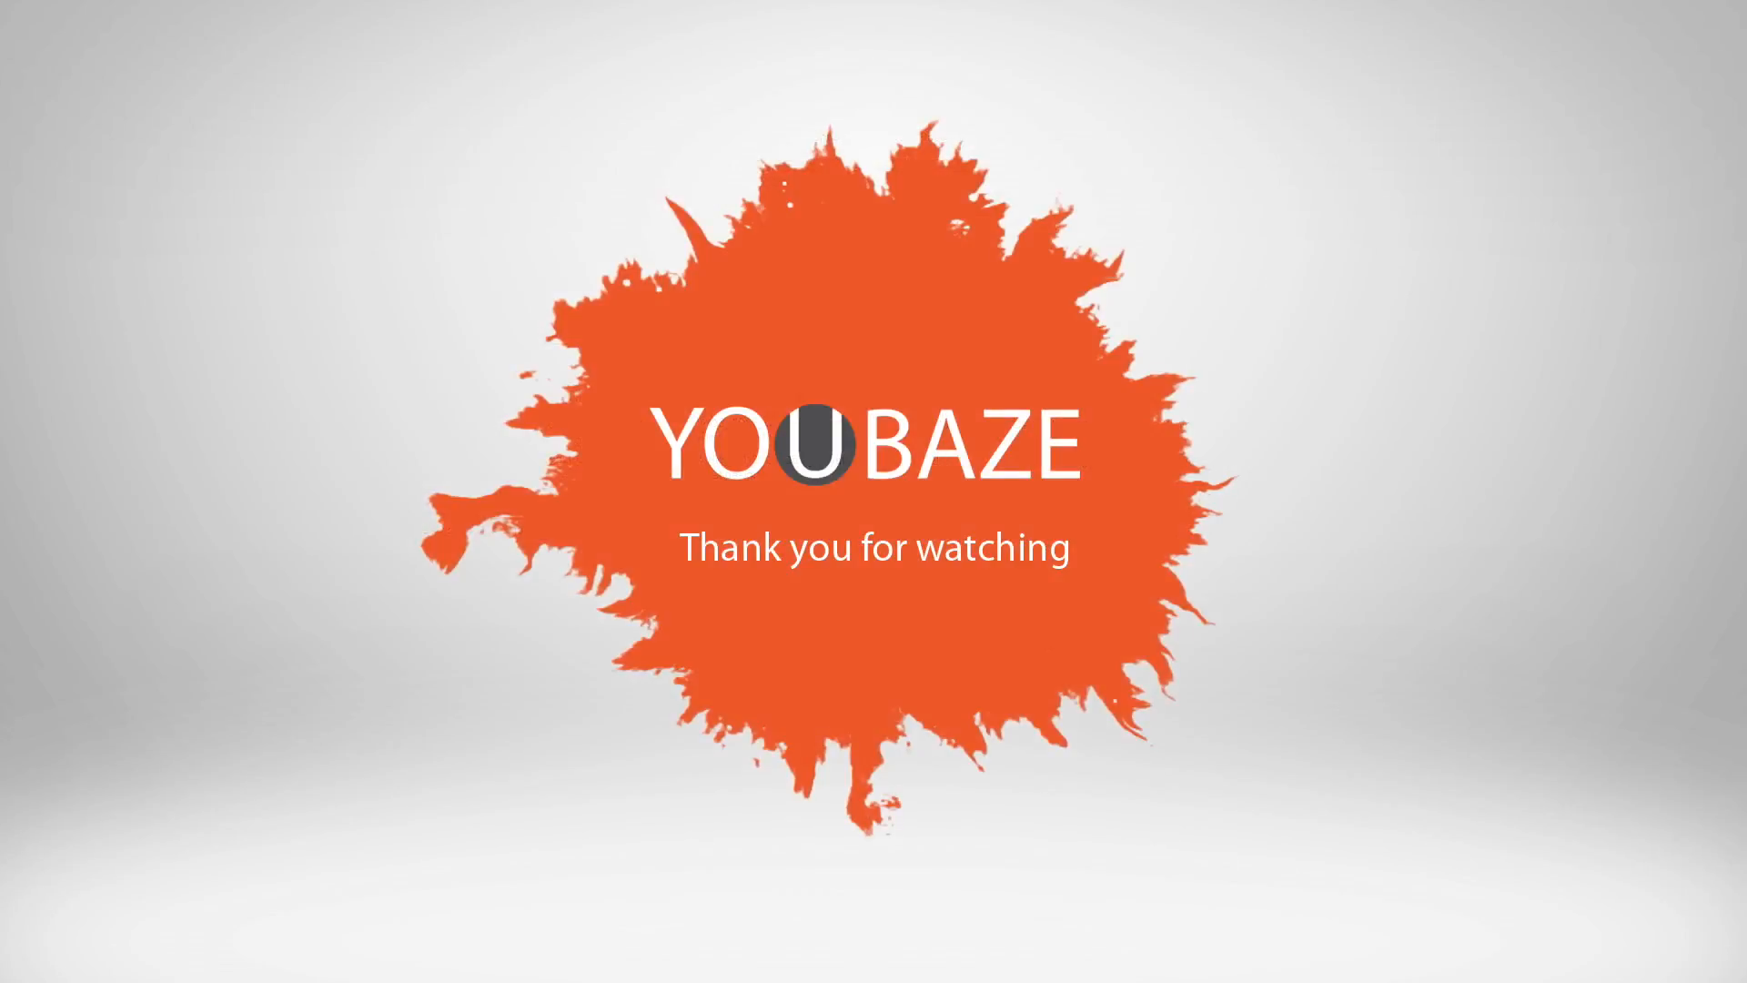